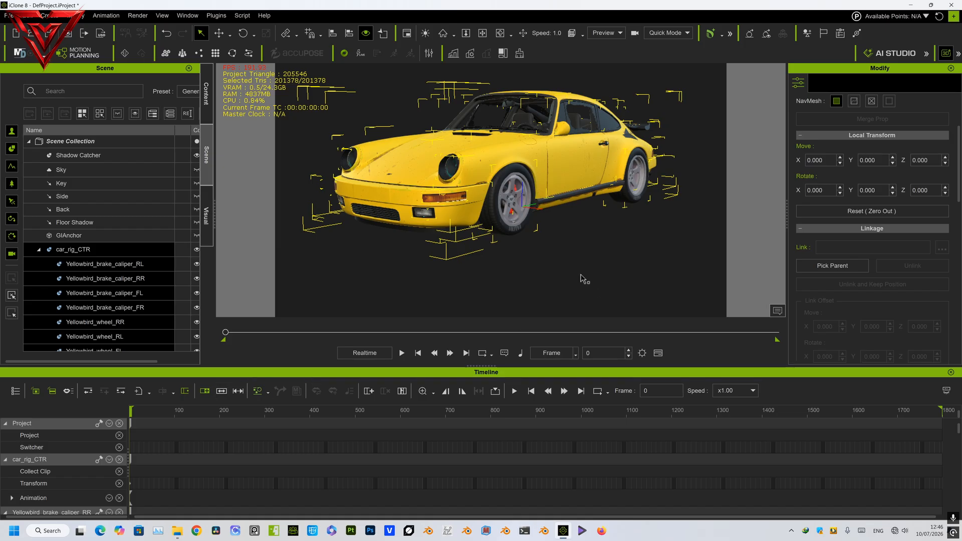
# Step: Inspect how the car is built by selecting its rear-left wheel, the whole car_rig_CTR prop and the front-left wheel
pyautogui.click(634, 199)
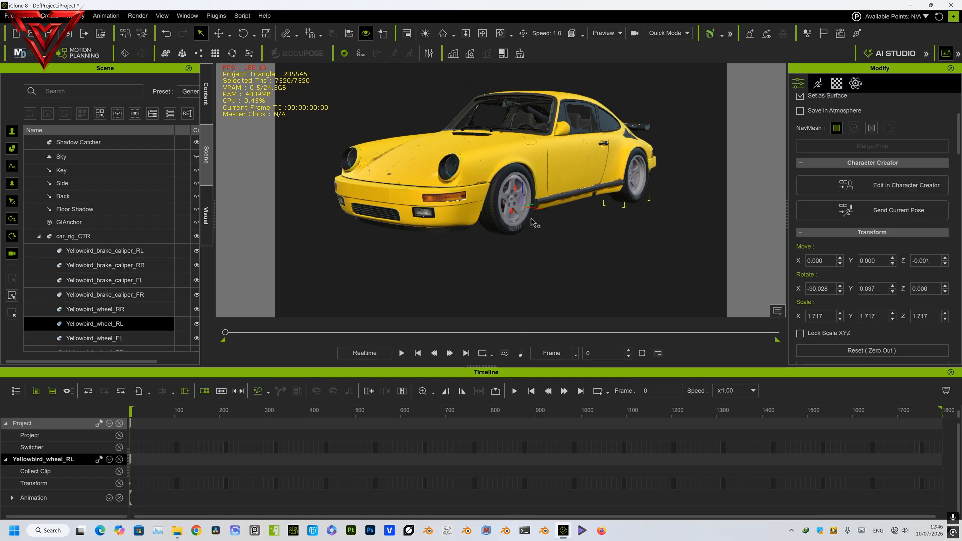
pyautogui.click(530, 106)
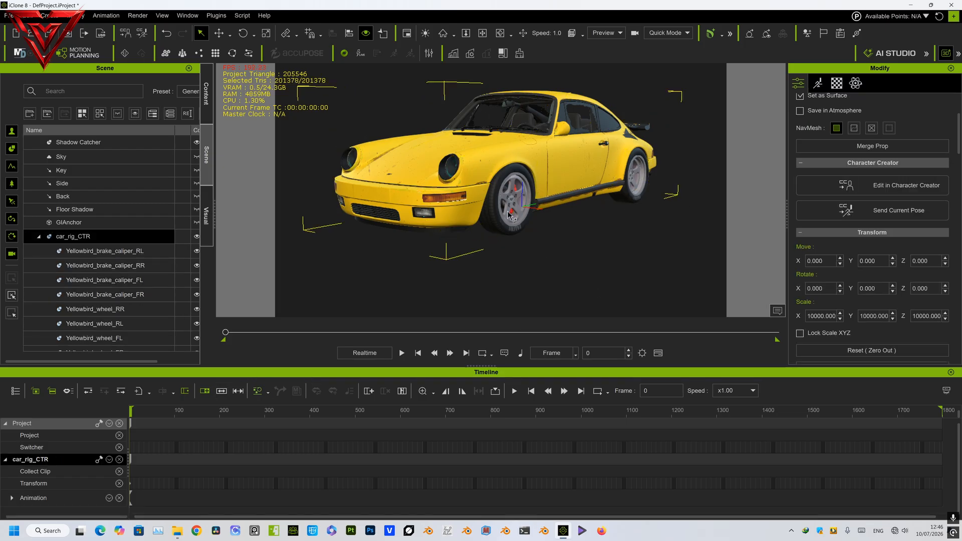
pyautogui.click(528, 238)
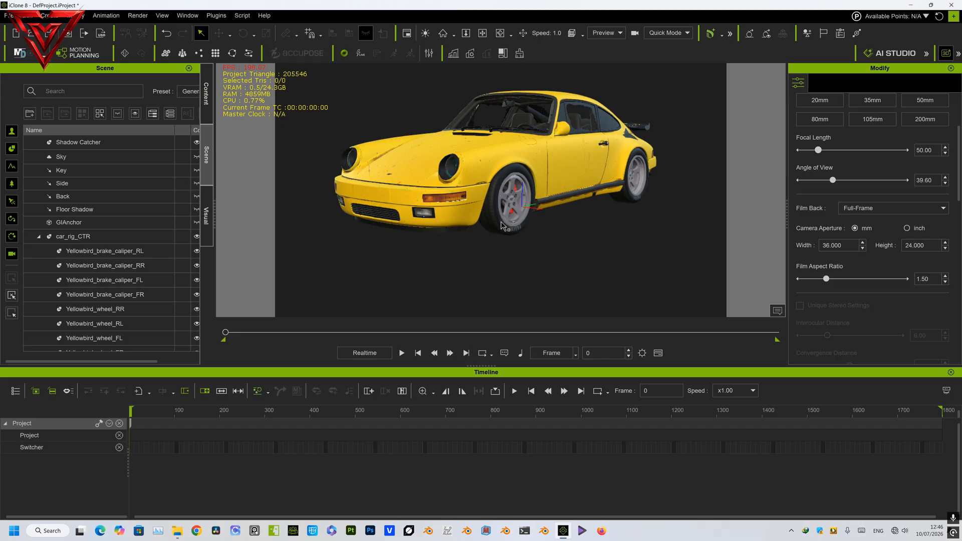
pyautogui.click(502, 225)
pyautogui.click(517, 217)
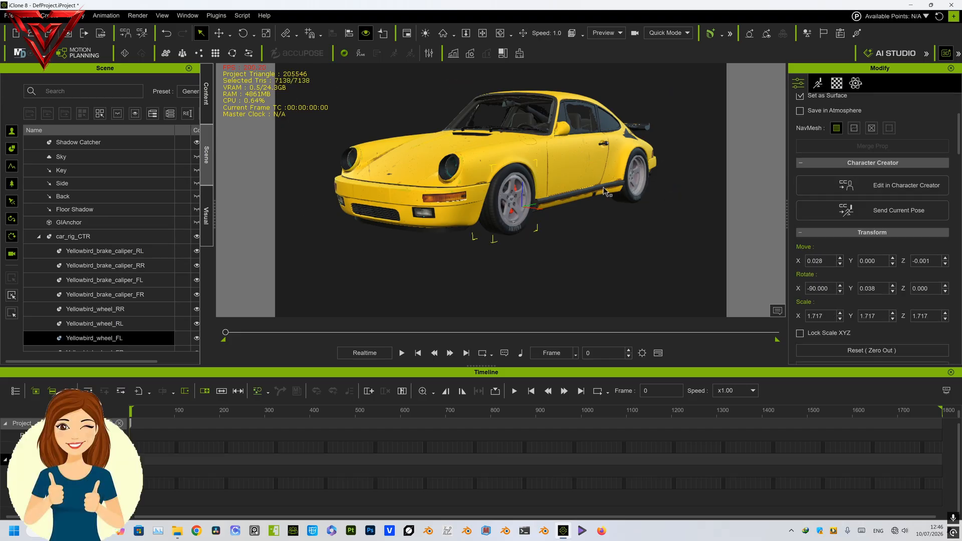
pyautogui.click(555, 300)
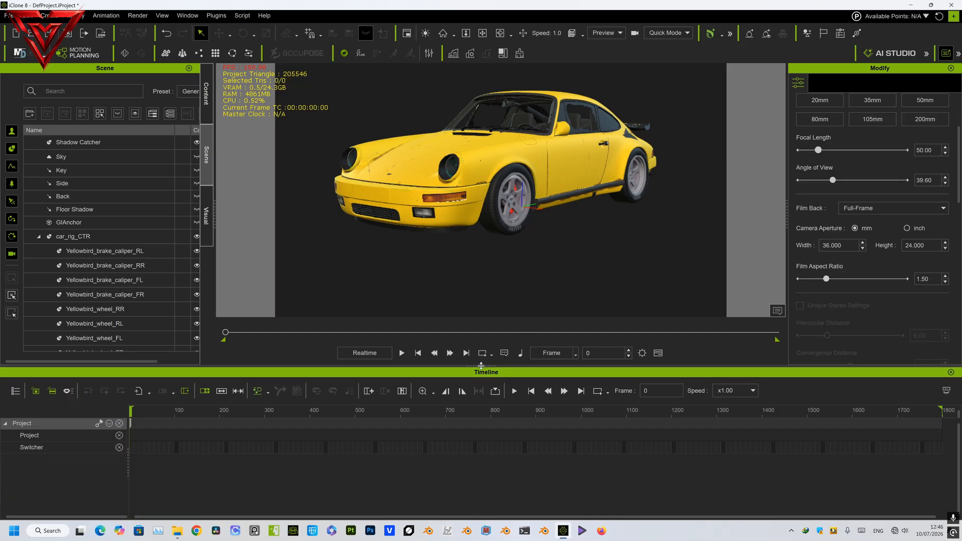
# Step: Shrink the timeline to enlarge the viewport and select the whole car_rig_CTR prop
pyautogui.moveTo(481, 365); pyautogui.dragTo(480, 433)
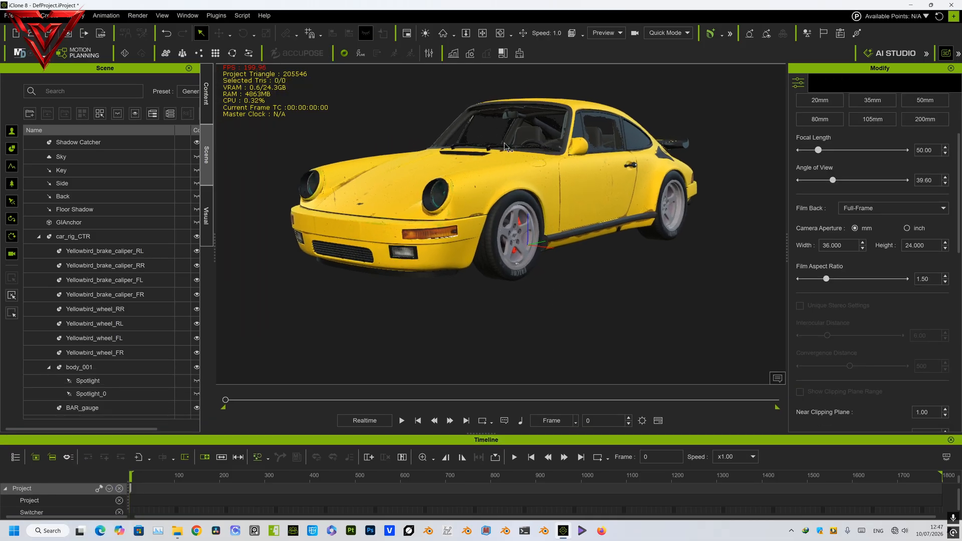
pyautogui.click(532, 174)
pyautogui.click(95, 235)
pyautogui.click(502, 174)
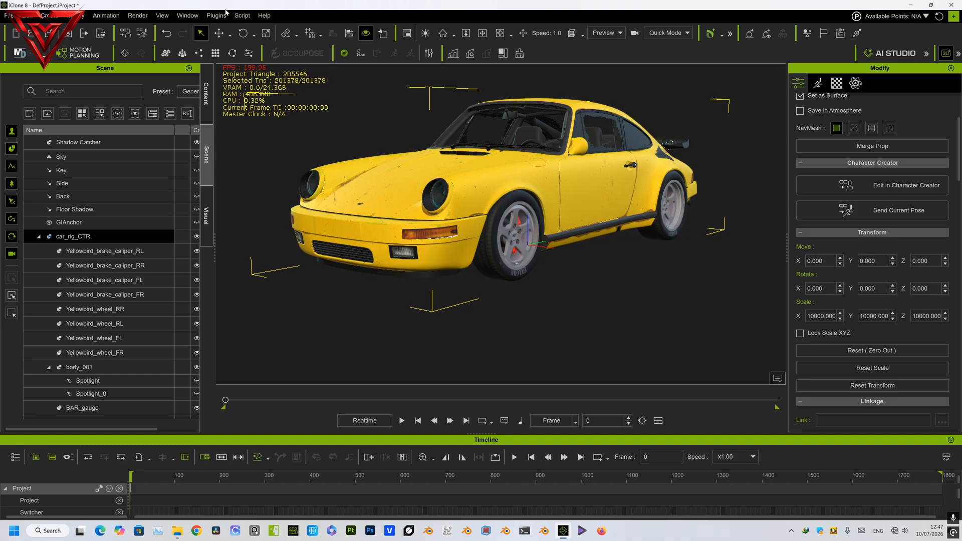
# Step: Switch to Blender, delete the default camera, cube and light, and display the CC/IC Link DataLink controls
pyautogui.click(546, 530)
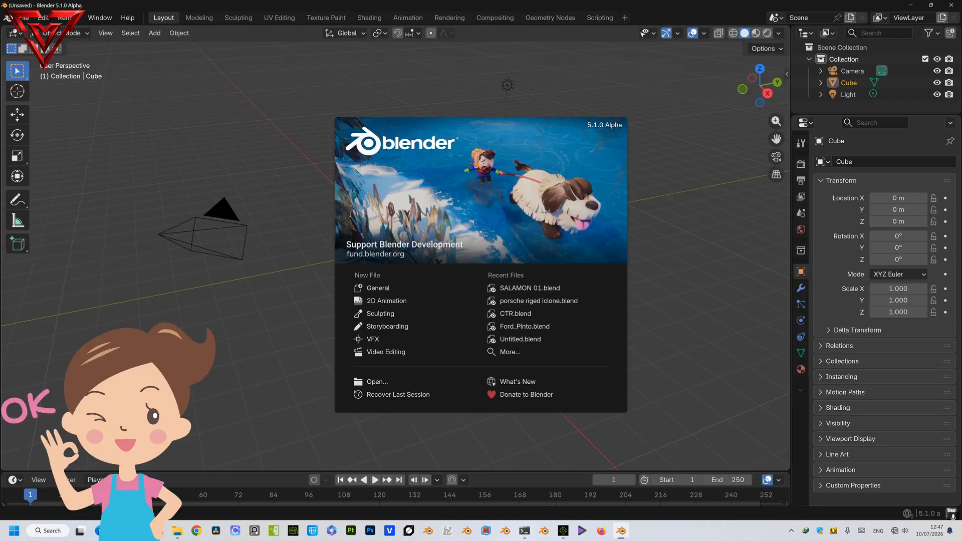
pyautogui.click(541, 100)
pyautogui.moveTo(528, 71); pyautogui.dragTo(148, 313)
pyautogui.press('Delete')
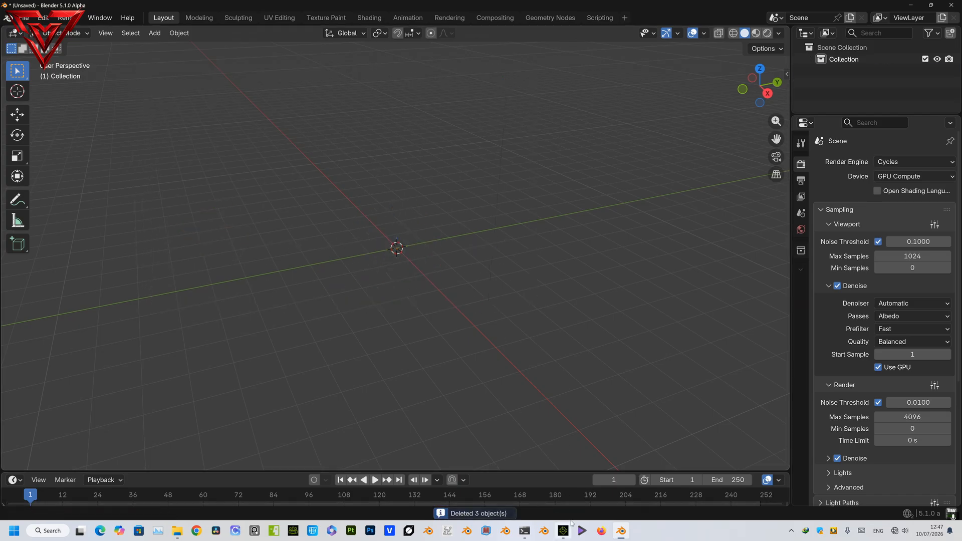
pyautogui.click(784, 75)
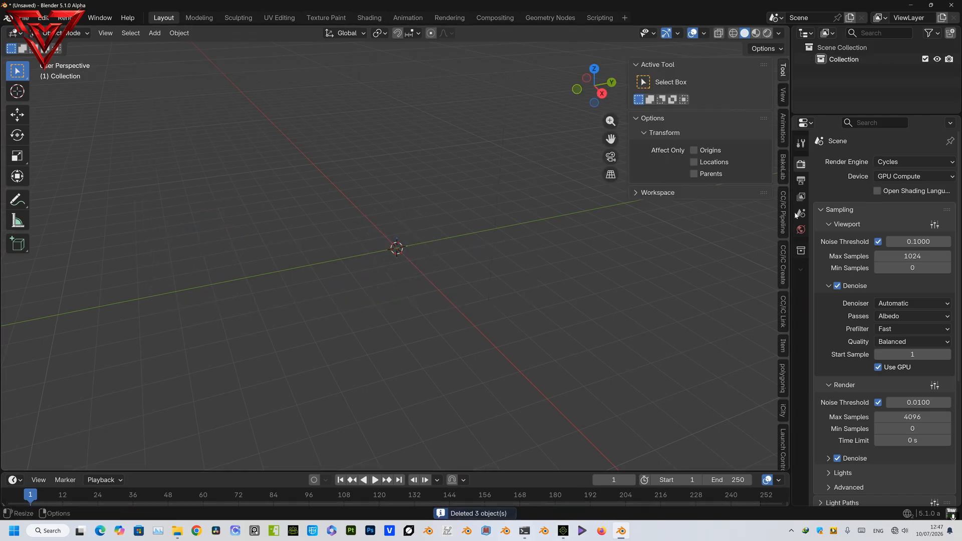
pyautogui.click(783, 313)
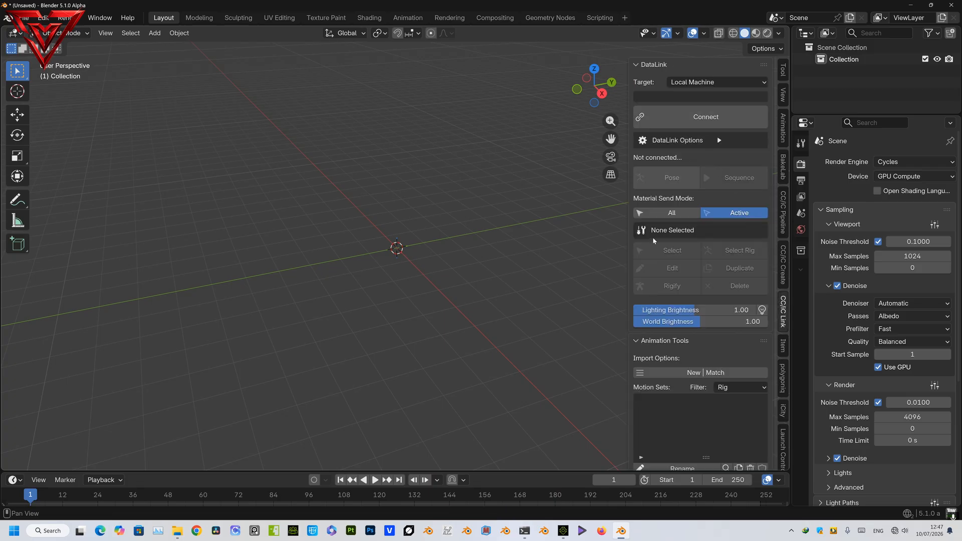
# Step: Switch to iClone, start the Blender DataLink plugin listening for a connection and dock its window beside the viewport
pyautogui.click(563, 531)
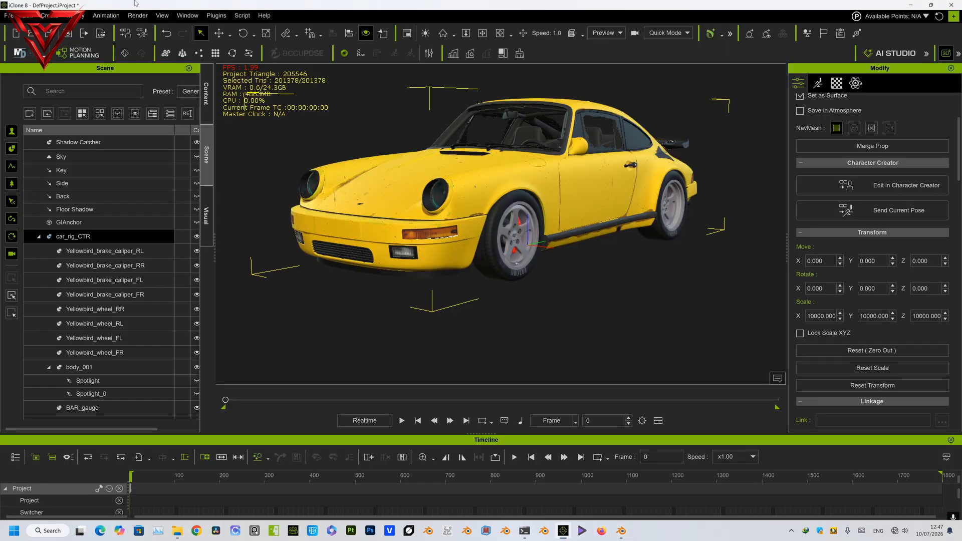
pyautogui.click(216, 16)
pyautogui.moveTo(309, 113)
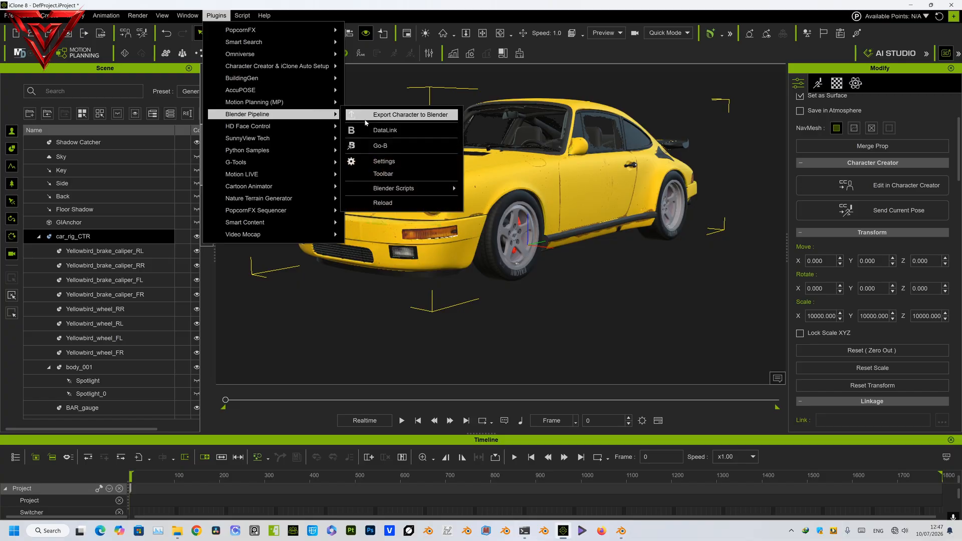
pyautogui.click(416, 131)
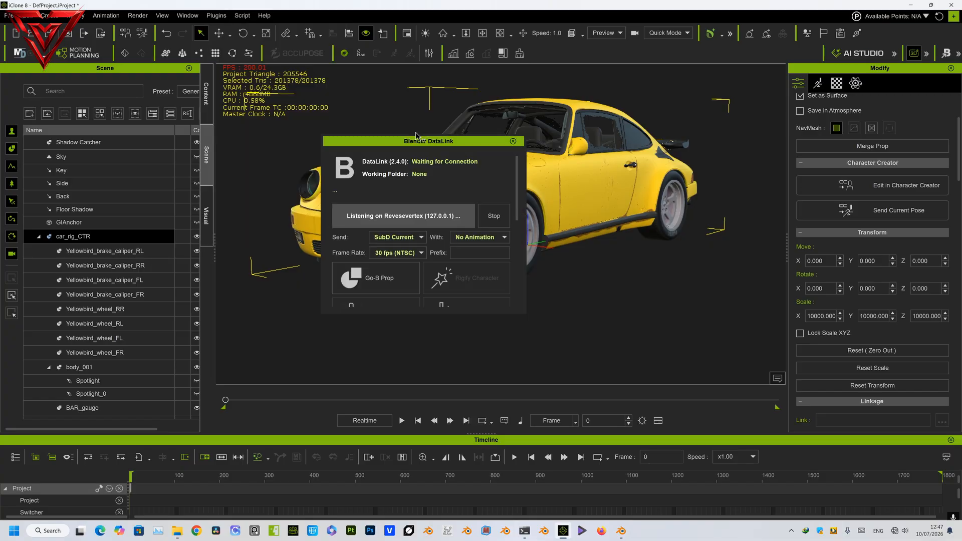
pyautogui.click(494, 215)
pyautogui.click(404, 215)
pyautogui.moveTo(471, 153); pyautogui.dragTo(145, 240)
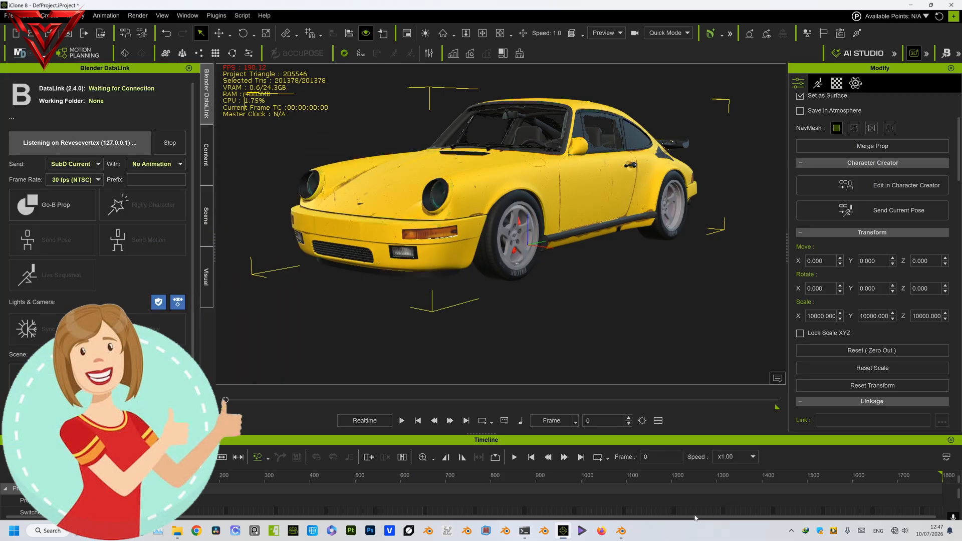
# Step: Switch to Blender and connect its DataLink to the local machine
pyautogui.click(621, 531)
pyautogui.click(711, 120)
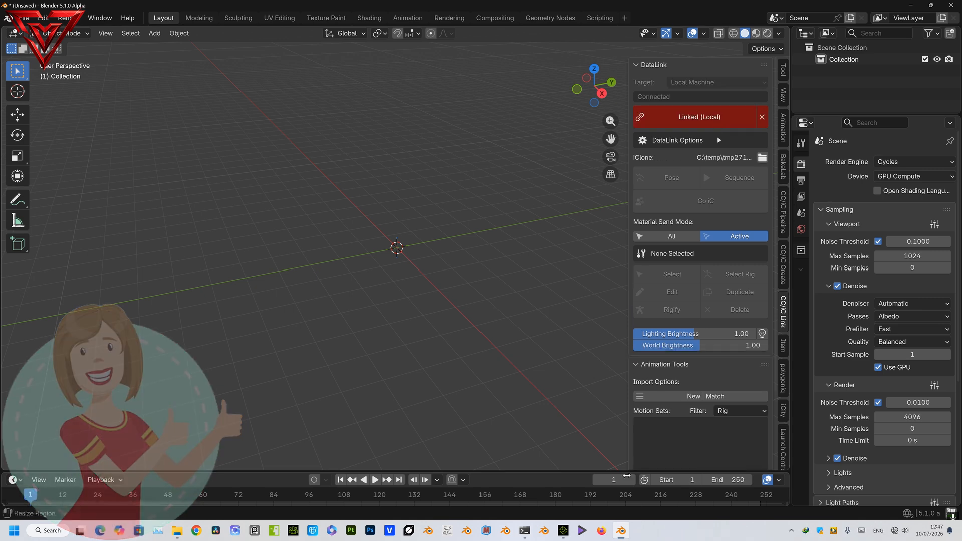
# Step: Switch to iClone and send the car_rig_CTR prop to Blender with No Animation
pyautogui.click(562, 530)
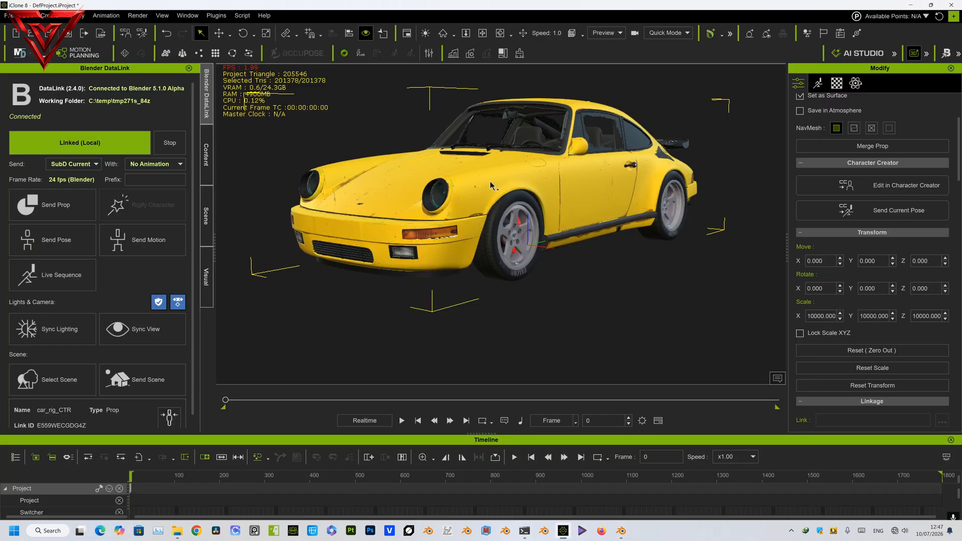
pyautogui.click(176, 166)
pyautogui.click(161, 166)
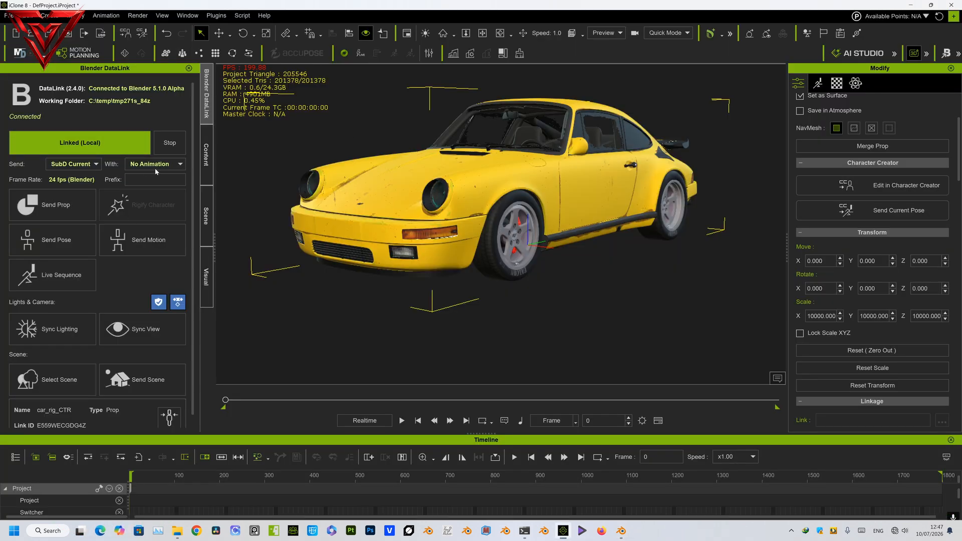
pyautogui.click(70, 205)
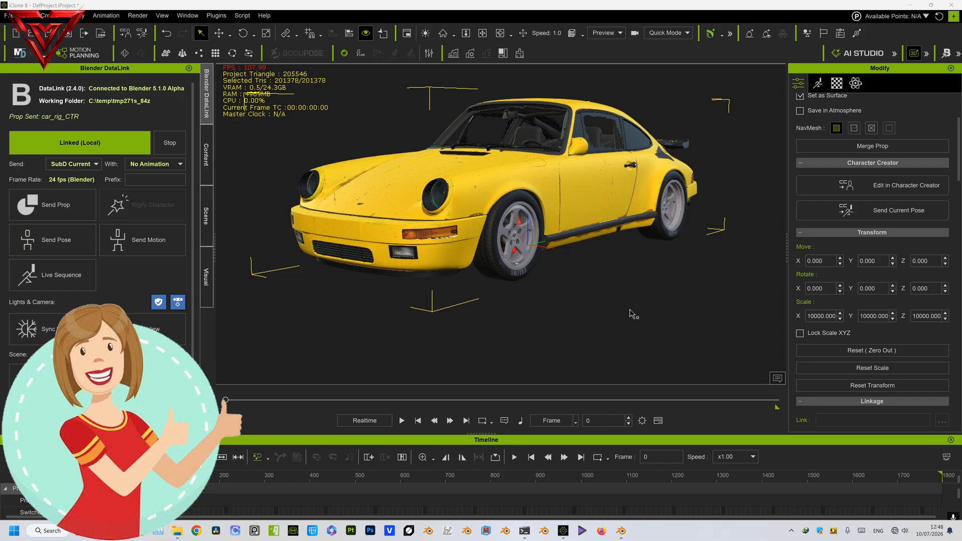
# Step: Switch to Blender and view the imported car from several sides in Material Preview shading
pyautogui.click(621, 531)
pyautogui.scroll(5, 418, 205)
pyautogui.moveTo(417, 205)
pyautogui.mouseDown(button='middle')
pyautogui.moveTo(444, 199)
pyautogui.moveTo(454, 184)
pyautogui.mouseUp(button='middle')
pyautogui.click(756, 33)
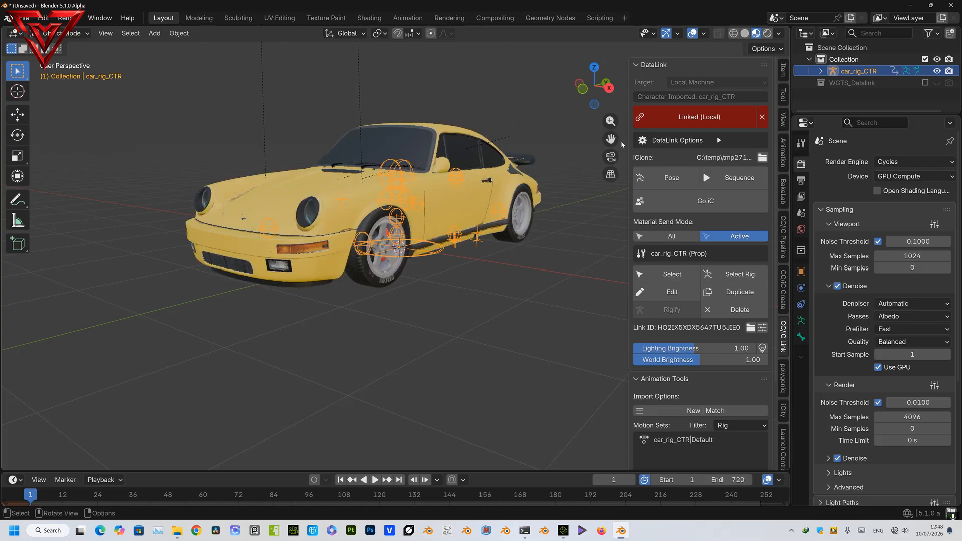
pyautogui.moveTo(400, 271)
pyautogui.mouseDown(button='middle')
pyautogui.moveTo(501, 273)
pyautogui.moveTo(281, 276)
pyautogui.mouseUp(button='middle')
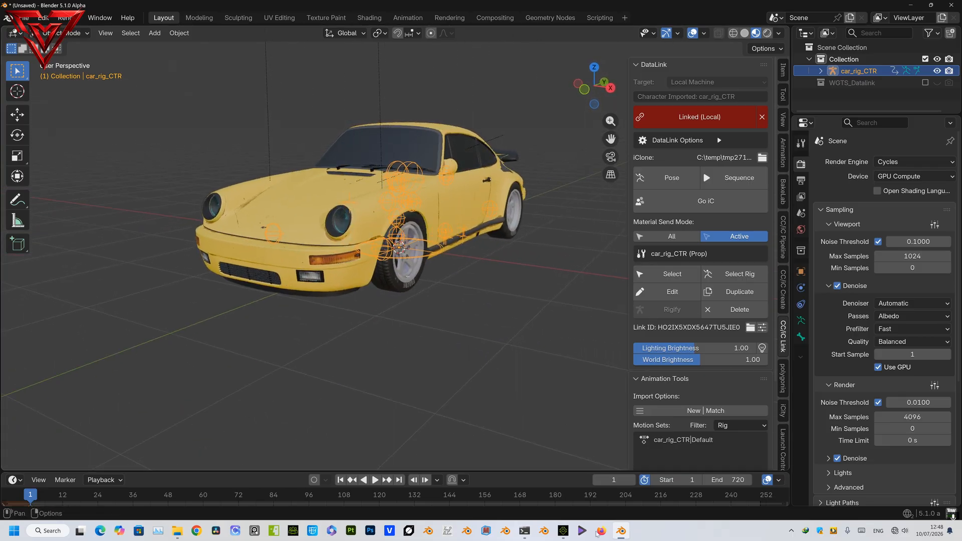
# Step: Minimize iClone and delete the imported car_rig_CTR armature from the Blender scene, leaving the car meshes
pyautogui.click(563, 530)
pyautogui.click(910, 7)
pyautogui.moveTo(505, 198); pyautogui.dragTo(428, 248, button='middle')
pyautogui.click(423, 303)
pyautogui.click(398, 219)
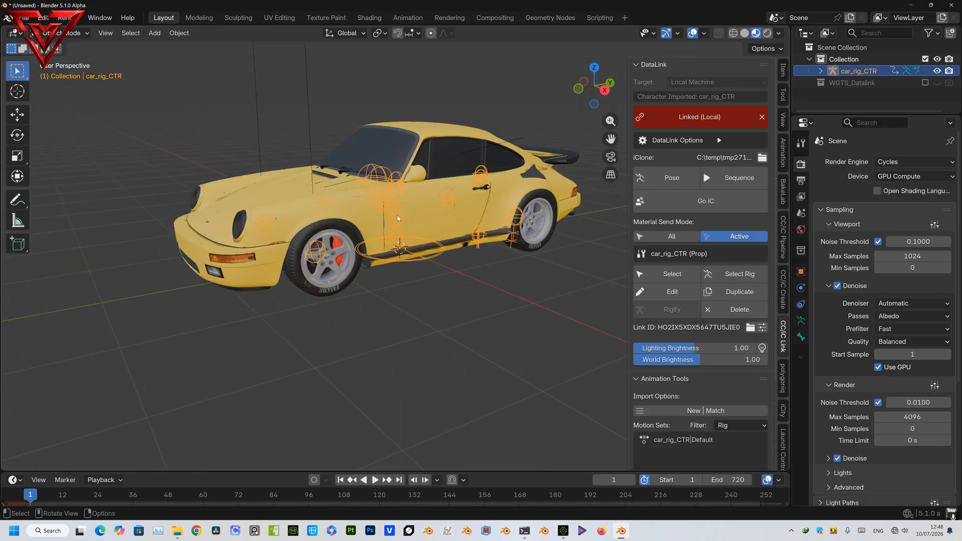
pyautogui.press('Delete')
# Step: Select the front-left wheel and show its parent relations in the object properties
pyautogui.moveTo(393, 266)
pyautogui.mouseDown(button='middle')
pyautogui.moveTo(443, 281)
pyautogui.moveTo(440, 254)
pyautogui.moveTo(379, 224)
pyautogui.moveTo(401, 278)
pyautogui.mouseUp(button='middle')
pyautogui.click(349, 213)
pyautogui.click(800, 272)
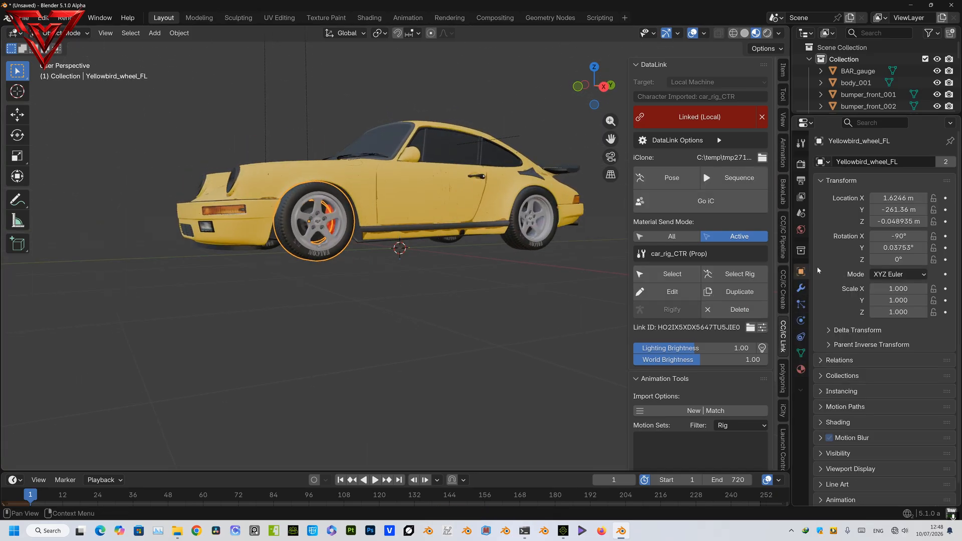
pyautogui.click(822, 360)
# Step: Clear the parent of all four wheels and body_001 while keeping their transformation
pyautogui.moveTo(587, 325); pyautogui.dragTo(264, 232, button='middle')
pyautogui.keyDown('shift'); pyautogui.click(432, 273); pyautogui.keyUp('shift')
pyautogui.keyDown('shift'); pyautogui.click(511, 239); pyautogui.keyUp('shift')
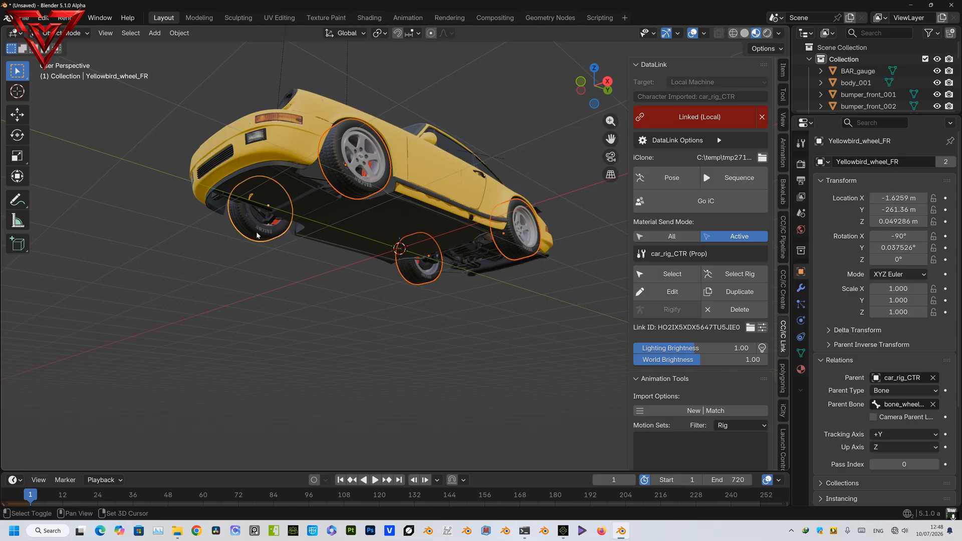
pyautogui.moveTo(468, 272); pyautogui.dragTo(418, 138, button='middle')
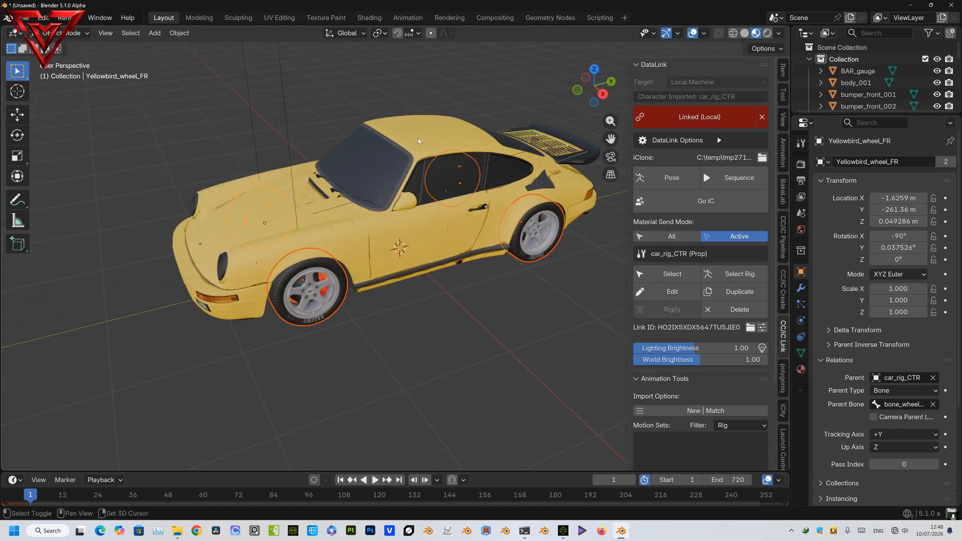
pyautogui.click(417, 137)
pyautogui.hotkey('alt', 'p')
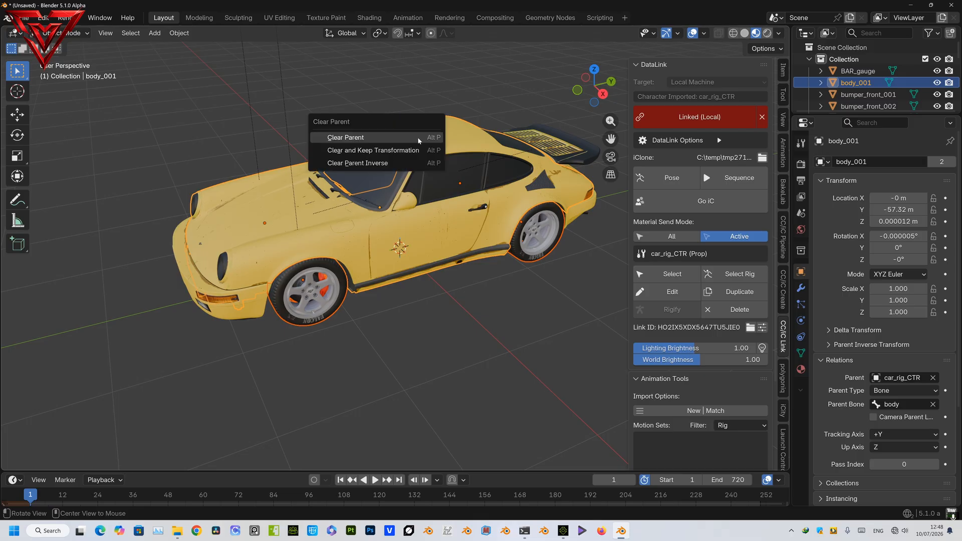
pyautogui.click(395, 150)
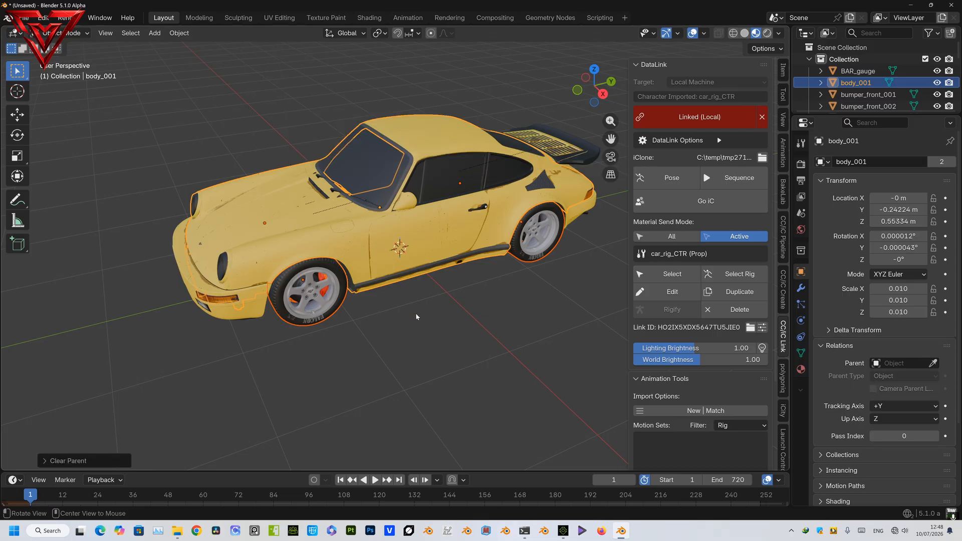
# Step: Select the four unparented wheels and hide them from the viewport
pyautogui.moveTo(412, 302); pyautogui.dragTo(399, 299, button='middle')
pyautogui.click(343, 269)
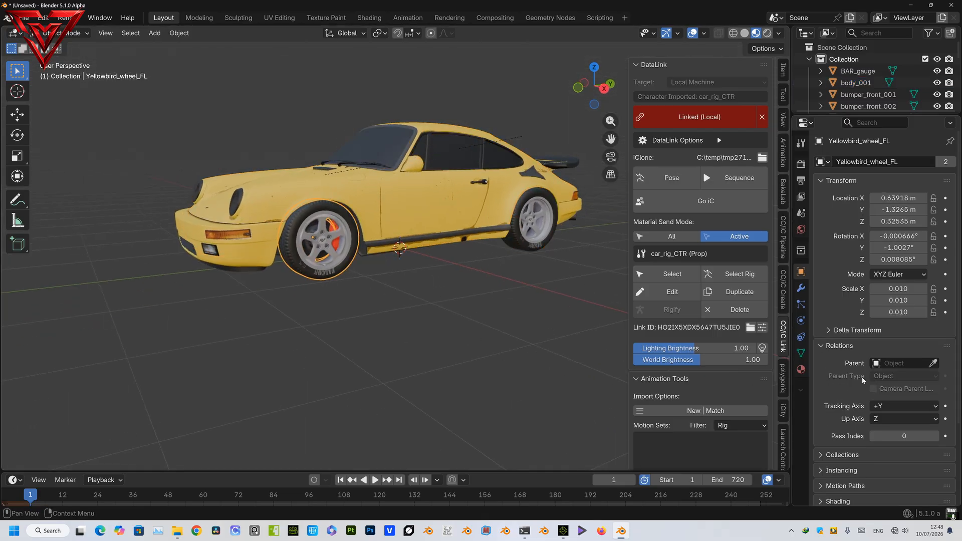
pyautogui.moveTo(393, 293); pyautogui.dragTo(452, 325, button='middle')
pyautogui.moveTo(352, 366); pyautogui.dragTo(306, 266, button='middle')
pyautogui.keyDown('shift'); pyautogui.click(305, 265); pyautogui.keyUp('shift')
pyautogui.keyDown('shift'); pyautogui.click(497, 270); pyautogui.keyUp('shift')
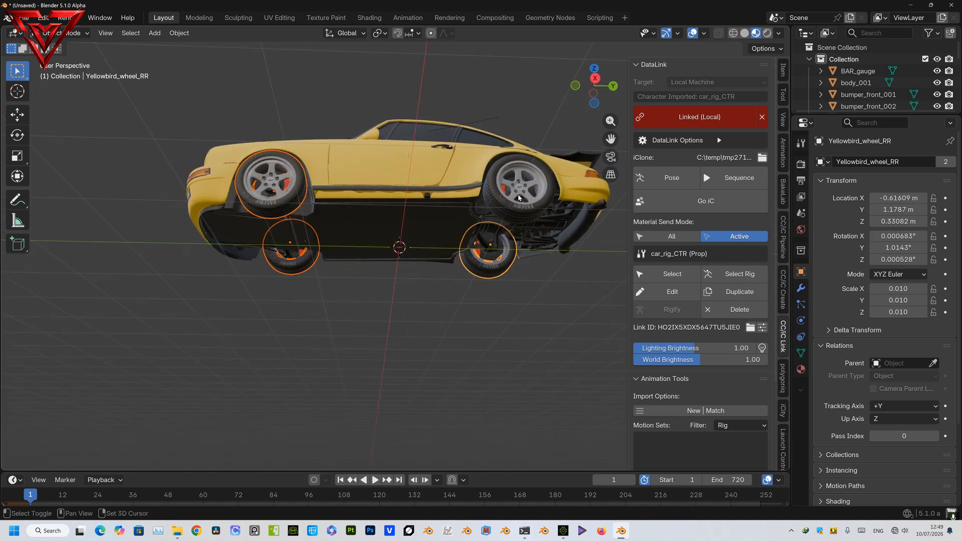
pyautogui.keyDown('shift'); pyautogui.click(515, 210); pyautogui.keyUp('shift')
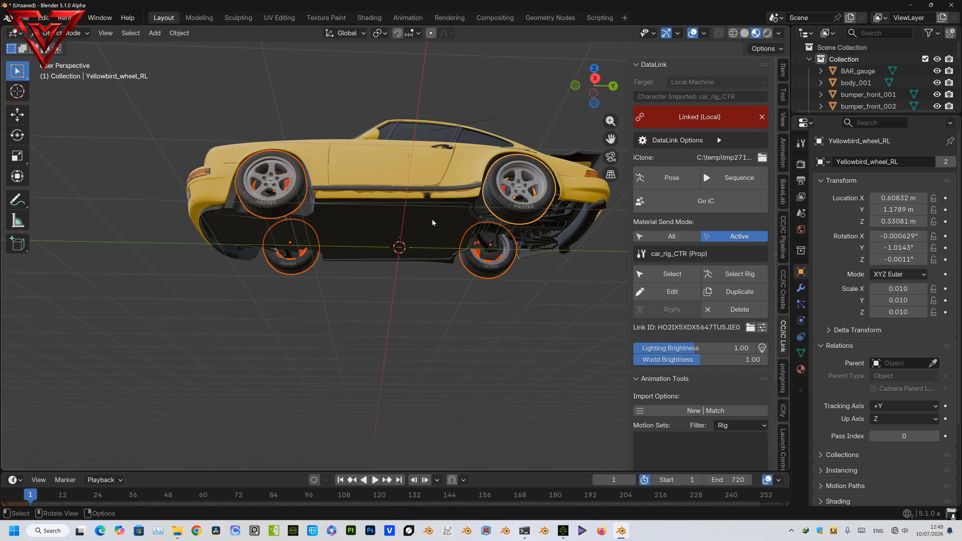
pyautogui.press('h')
# Step: Parent all remaining visible car parts to body_001 using Object (Keep Transform)
pyautogui.moveTo(443, 200); pyautogui.dragTo(452, 332, button='middle')
pyautogui.scroll(-4, 452, 333)
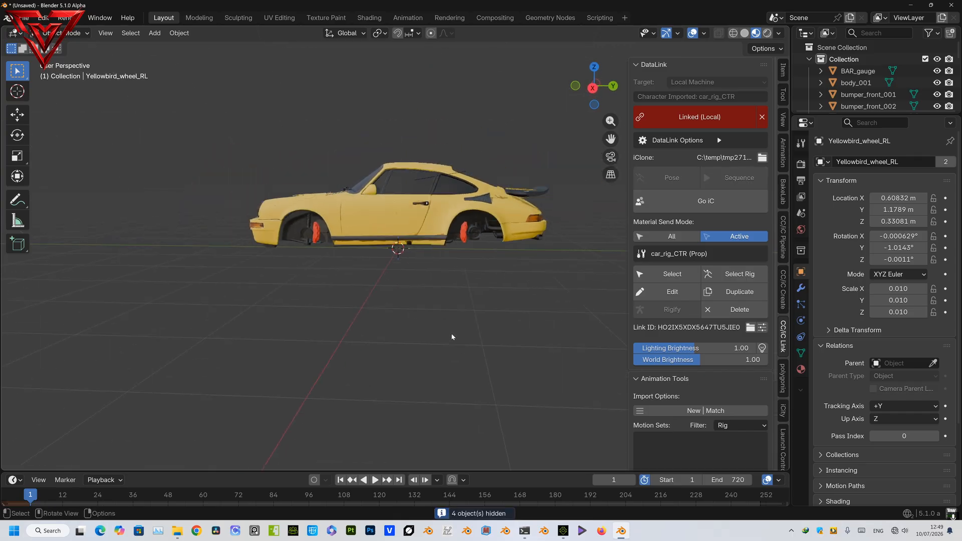
pyautogui.moveTo(261, 126); pyautogui.dragTo(532, 365)
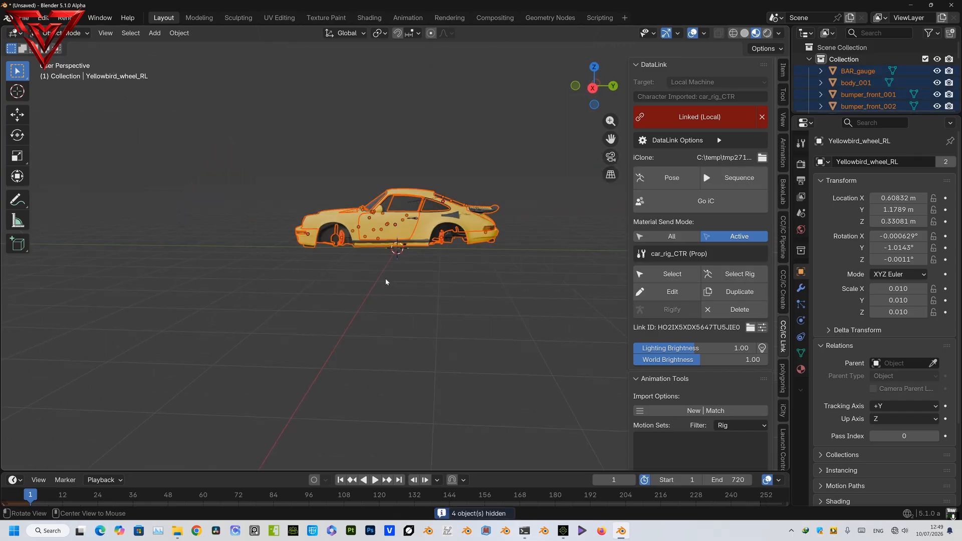
pyautogui.moveTo(386, 277); pyautogui.dragTo(468, 260, button='middle')
pyautogui.keyDown('shift'); pyautogui.click(410, 199); pyautogui.keyUp('shift')
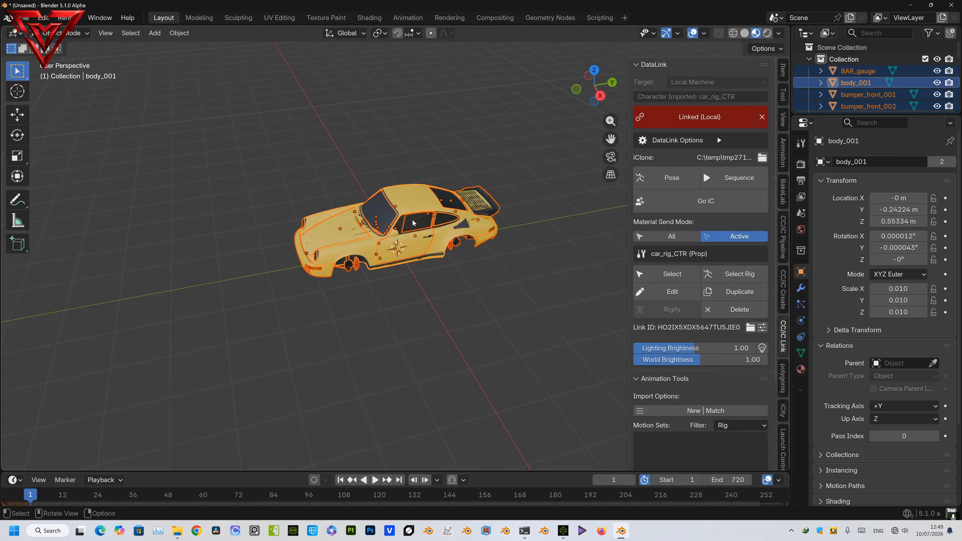
pyautogui.hotkey('ctrl', 'p')
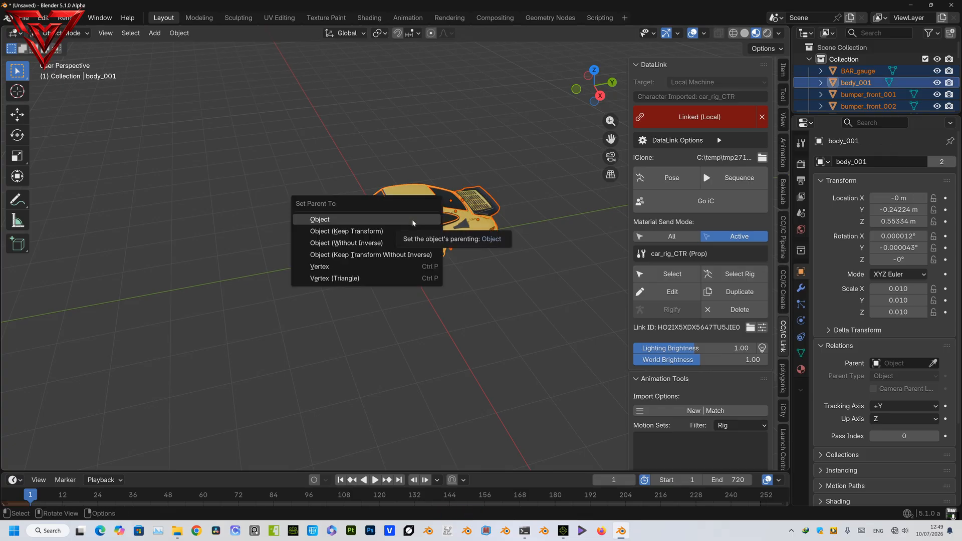
pyautogui.click(390, 228)
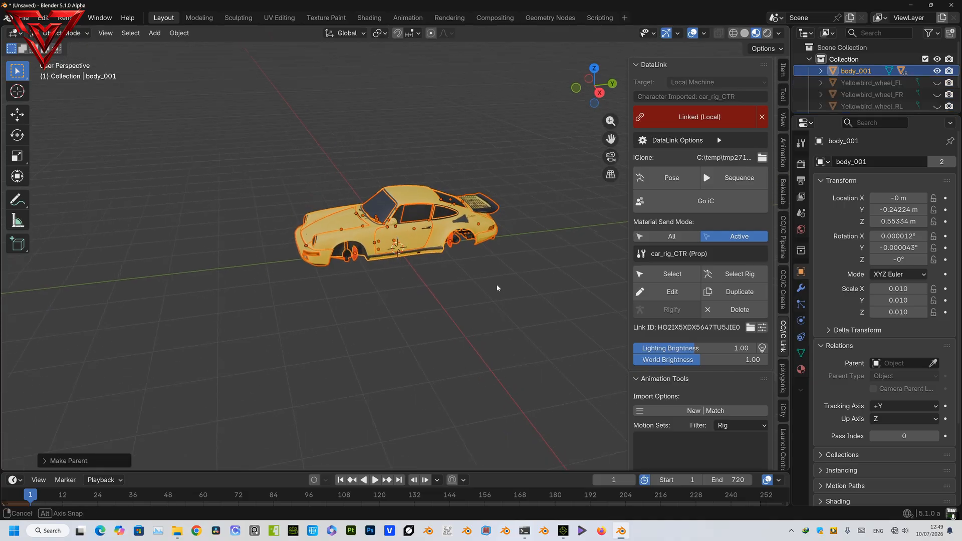
# Step: Raise body_001 about 1 m along Z to test that its parented parts follow, and undo the move
pyautogui.hotkey('shift', 'space')
pyautogui.press('g')
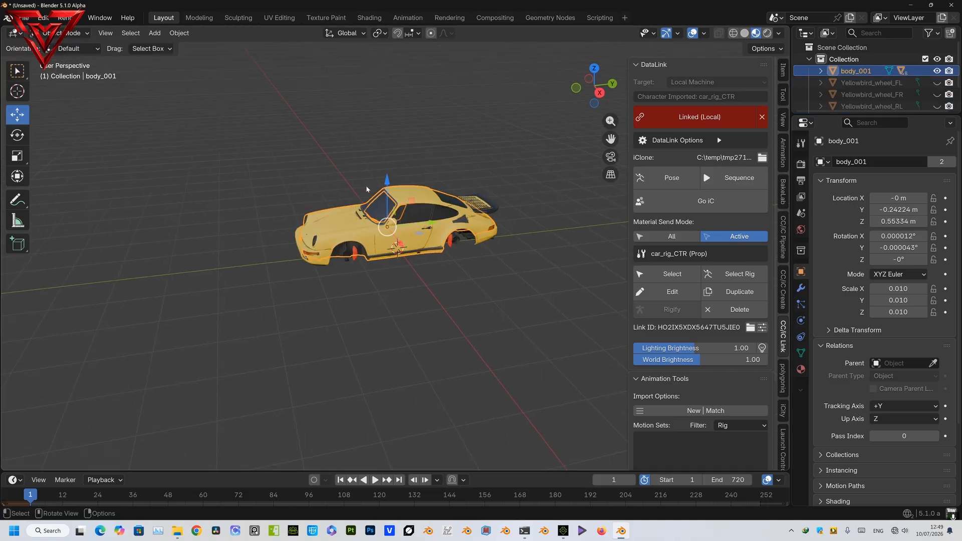
pyautogui.moveTo(386, 183); pyautogui.dragTo(387, 140)
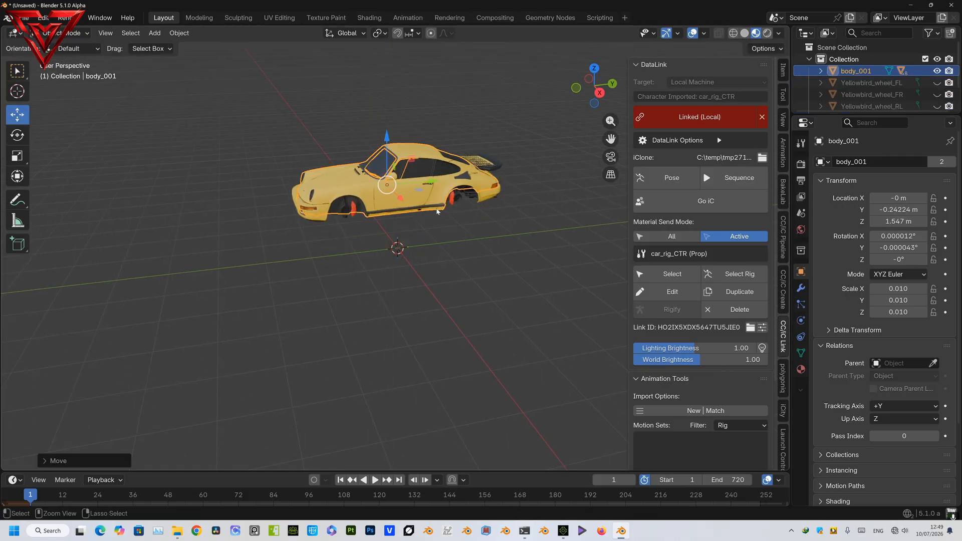
pyautogui.hotkey('ctrl', 'z')
# Step: Unhide the four wheels, Yellowbird_wheel_FL, FR, RL and RR, in the viewport
pyautogui.moveTo(449, 232); pyautogui.dragTo(437, 249, button='middle')
pyautogui.scroll(4, 441, 229)
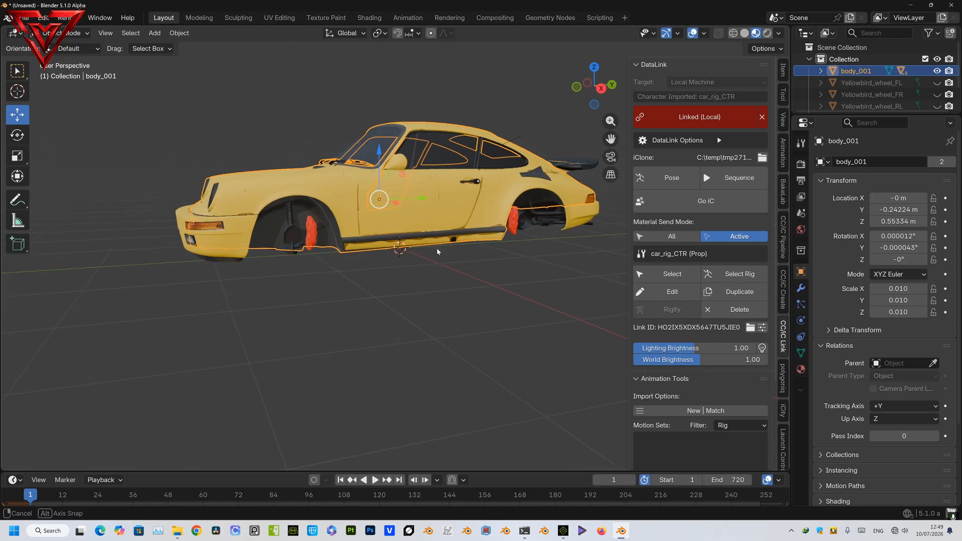
pyautogui.moveTo(909, 112); pyautogui.dragTo(909, 177)
pyautogui.click(936, 117)
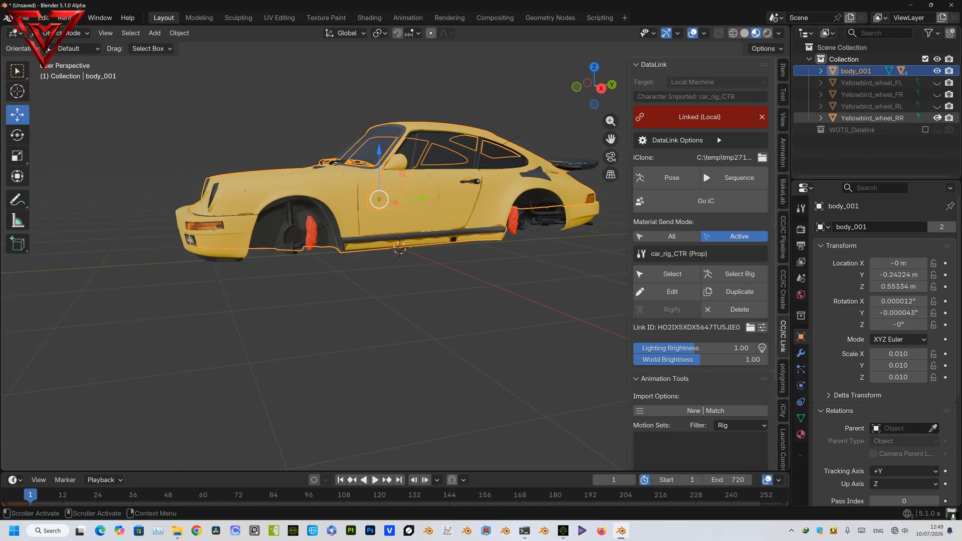
pyautogui.click(937, 106)
pyautogui.click(936, 94)
pyautogui.click(936, 82)
# Step: Select the front-left brake caliper and the front-left wheel to check their parent relations
pyautogui.moveTo(401, 300); pyautogui.dragTo(360, 260, button='middle')
pyautogui.click(335, 224)
pyautogui.moveTo(335, 225); pyautogui.dragTo(468, 261, button='middle')
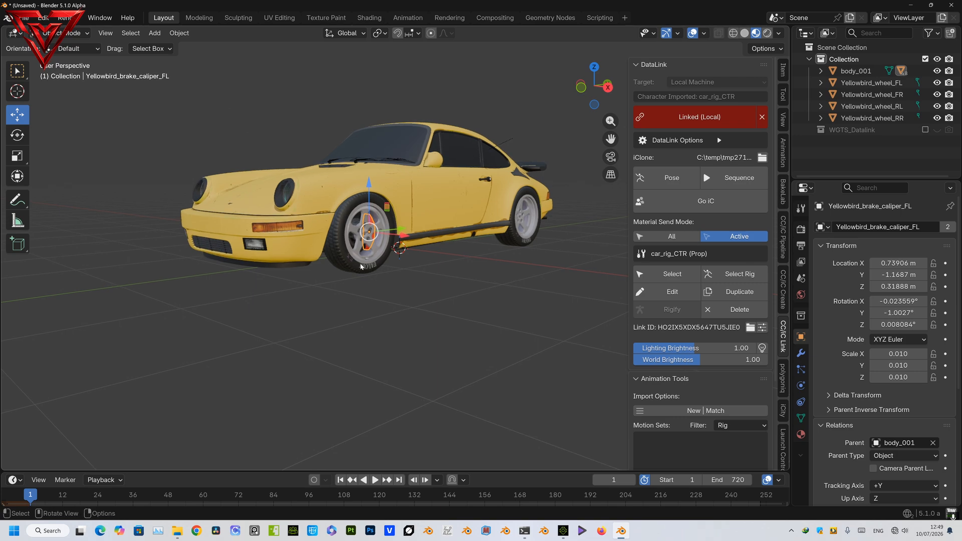
pyautogui.click(468, 262)
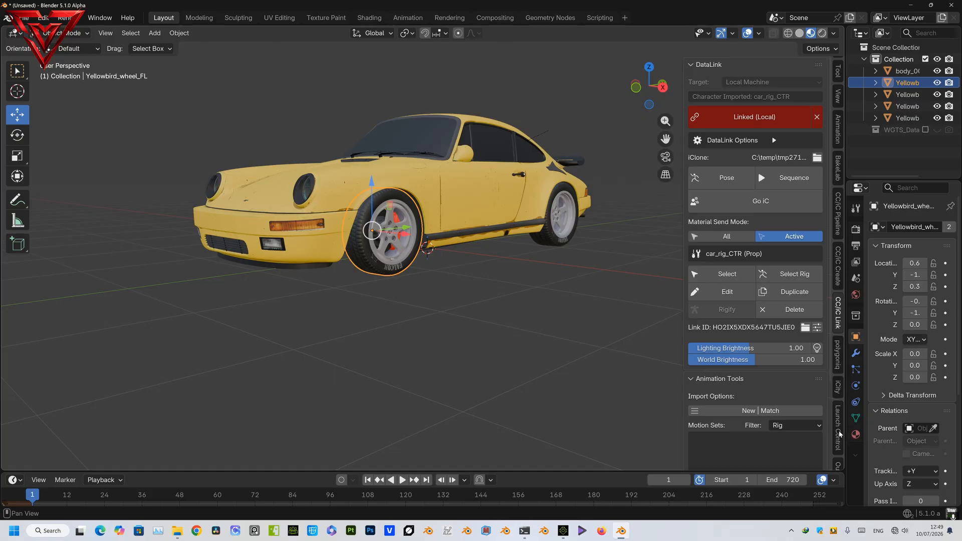
# Step: Rename the car's collection to porsche and set it as the vehicle collection in Launch Control
pyautogui.click(840, 434)
pyautogui.moveTo(451, 238); pyautogui.dragTo(493, 256, button='middle')
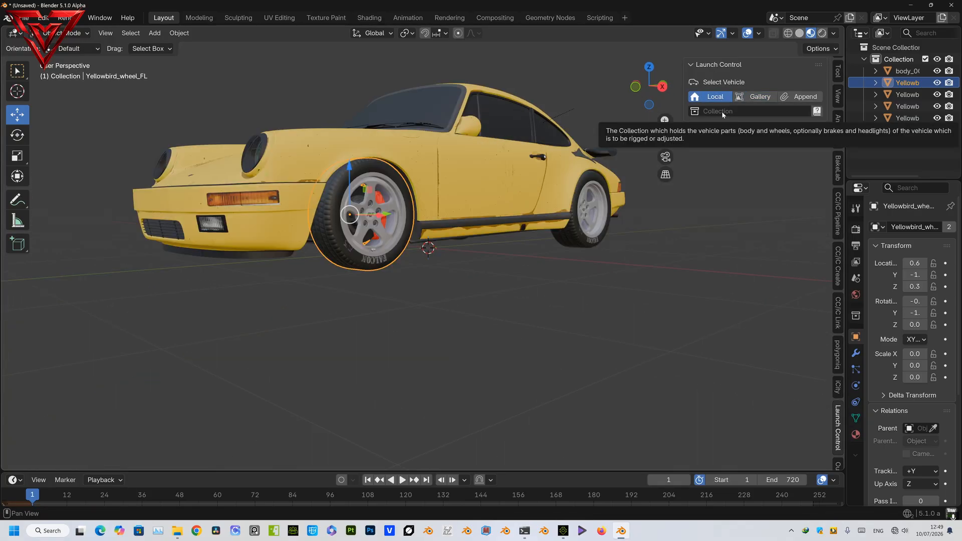
pyautogui.click(721, 111)
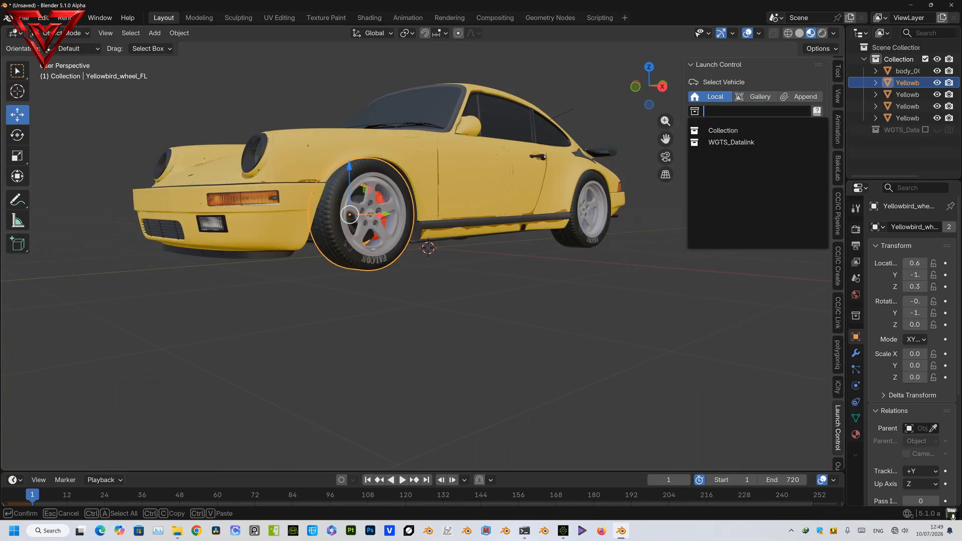
pyautogui.doubleClick(898, 59)
pyautogui.write('porsche')
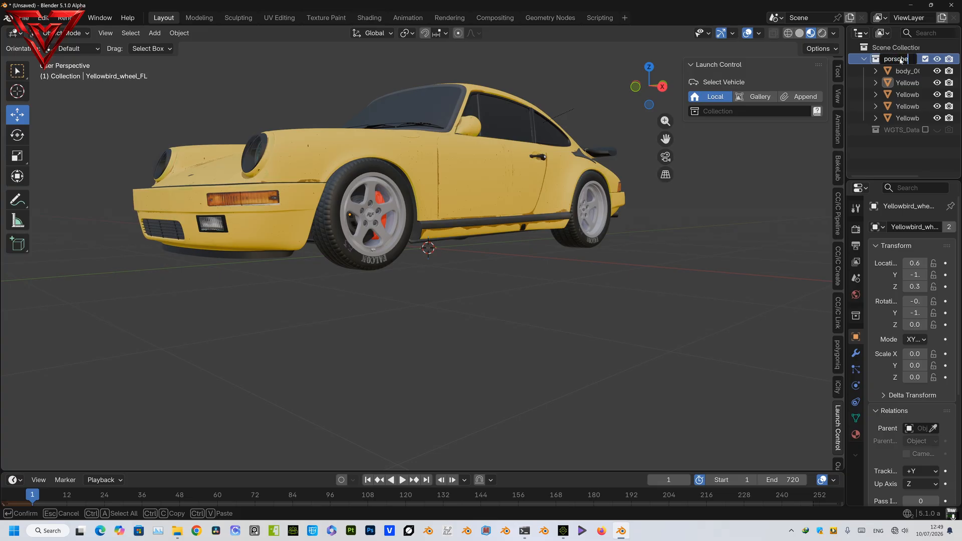
pyautogui.press('Return')
pyautogui.moveTo(816, 298); pyautogui.dragTo(761, 310, button='middle')
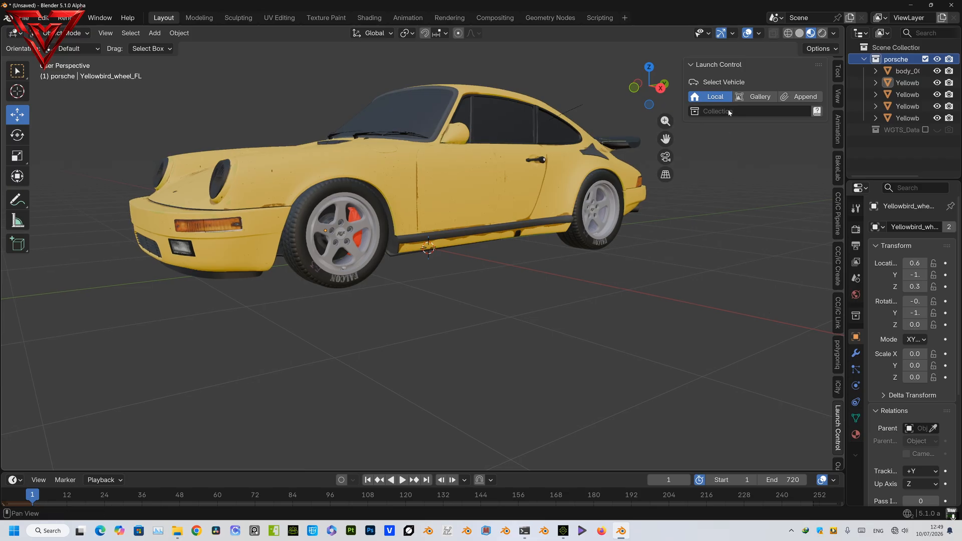
pyautogui.click(729, 112)
pyautogui.click(728, 128)
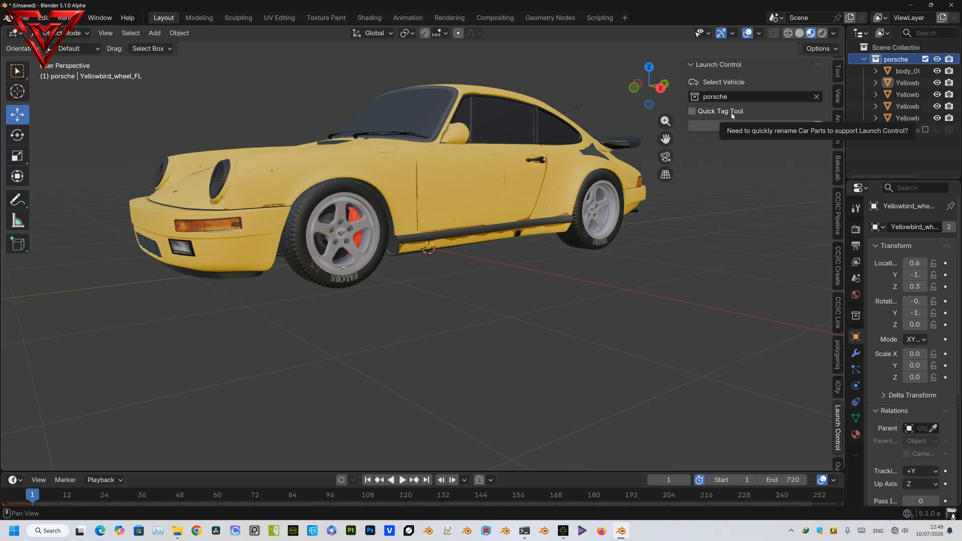
# Step: Enable the Quick Tag Tool and tag the car body object body_001 as body
pyautogui.click(692, 110)
pyautogui.moveTo(475, 280); pyautogui.dragTo(482, 260, button='middle')
pyautogui.click(385, 237)
pyautogui.moveTo(344, 281); pyautogui.dragTo(371, 267, button='middle')
pyautogui.click(269, 229)
pyautogui.moveTo(269, 228); pyautogui.dragTo(470, 264, button='middle')
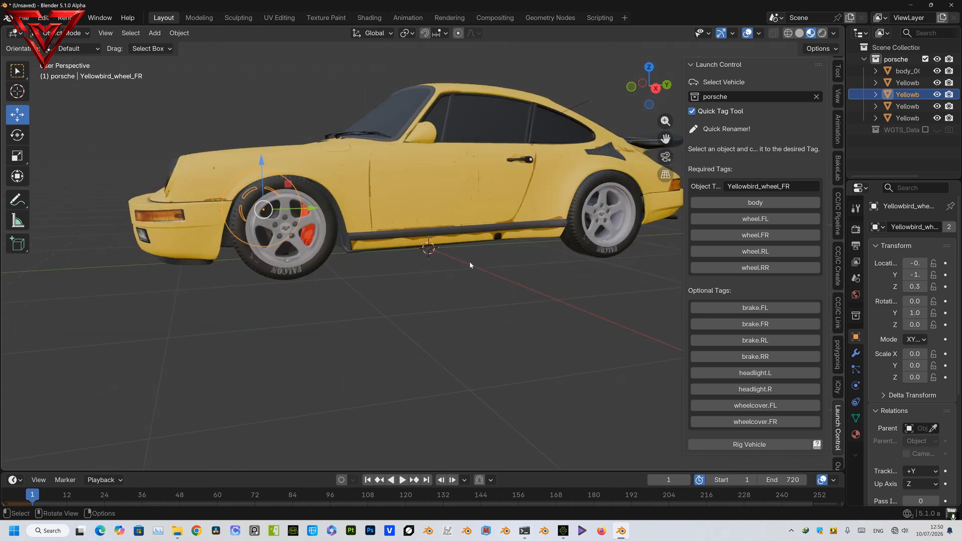
pyautogui.click(442, 146)
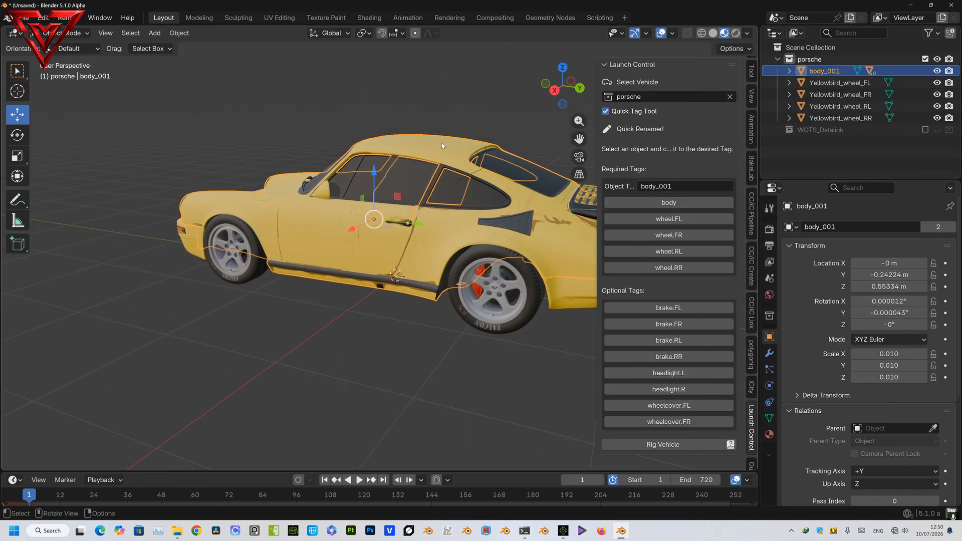
pyautogui.click(668, 202)
# Step: Tag the front-left wheel as wheel.FL and the front-right wheel as wheel.FR
pyautogui.moveTo(435, 345); pyautogui.dragTo(211, 250, button='middle')
pyautogui.click(211, 251)
pyautogui.click(668, 219)
pyautogui.moveTo(451, 260); pyautogui.dragTo(542, 245, button='middle')
pyautogui.click(542, 246)
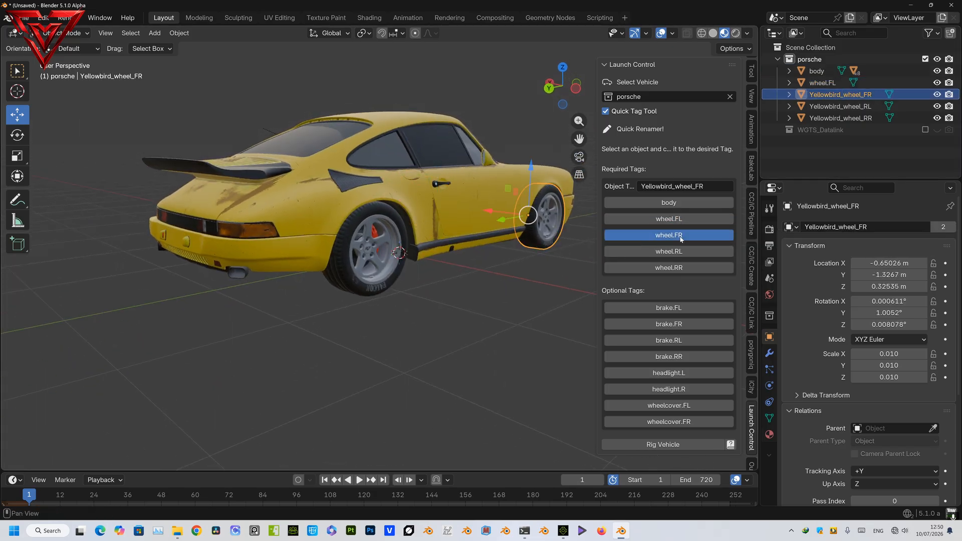
pyautogui.click(668, 235)
# Step: Tag the rear-left wheel as wheel.RL and the rear-right wheel as wheel.RR
pyautogui.moveTo(501, 280); pyautogui.dragTo(356, 274, button='middle')
pyautogui.click(358, 273)
pyautogui.click(668, 251)
pyautogui.moveTo(501, 265); pyautogui.dragTo(407, 261, button='middle')
pyautogui.click(407, 261)
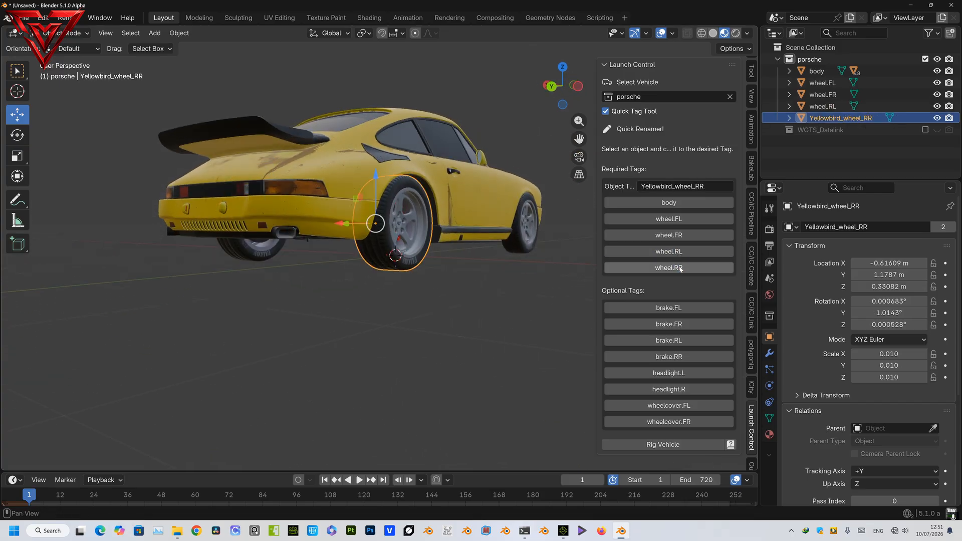
pyautogui.click(668, 268)
# Step: Tag the front-left brake caliper as brake.FL and the front-right brake caliper as brake.FR
pyautogui.moveTo(540, 286); pyautogui.dragTo(335, 283, button='middle')
pyautogui.click(298, 210)
pyautogui.click(678, 309)
pyautogui.moveTo(431, 266); pyautogui.dragTo(203, 262, button='middle')
pyautogui.click(461, 220)
pyautogui.click(653, 325)
# Step: Tag the rear brake calipers as brake.RL and brake.RR, correcting the rear-left caliper's wrong tag
pyautogui.moveTo(551, 311); pyautogui.dragTo(351, 300, button='middle')
pyautogui.click(527, 214)
pyautogui.click(672, 357)
pyautogui.moveTo(549, 320); pyautogui.dragTo(370, 295, button='middle')
pyautogui.click(265, 219)
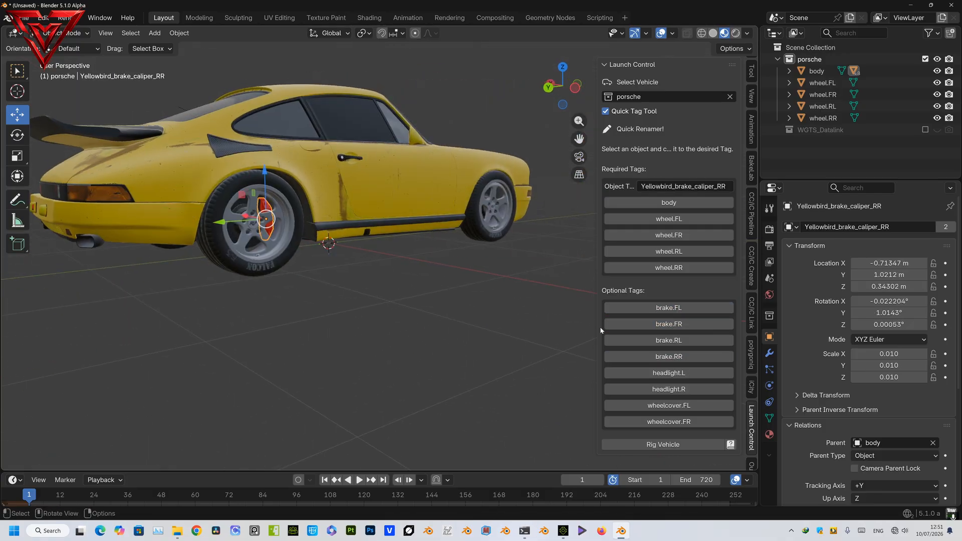
pyautogui.click(693, 359)
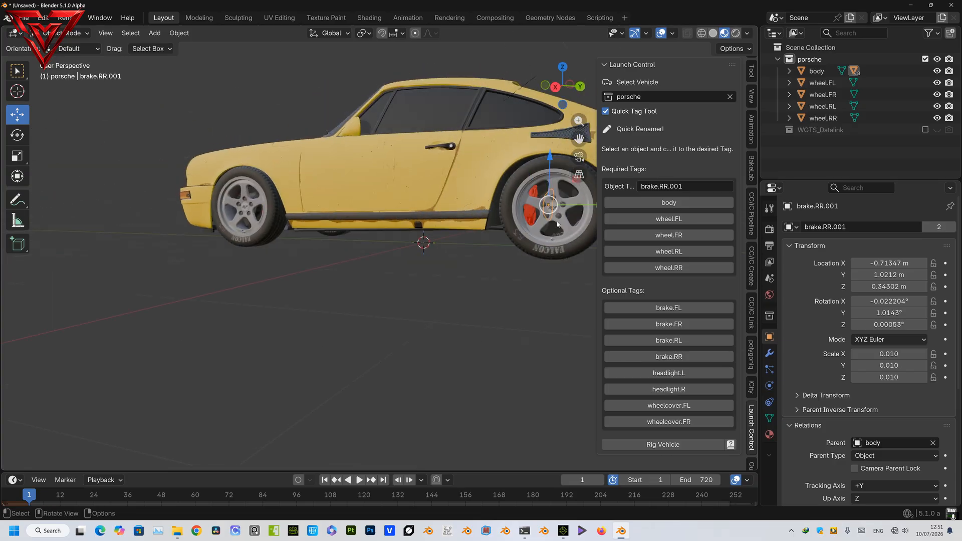
pyautogui.click(689, 341)
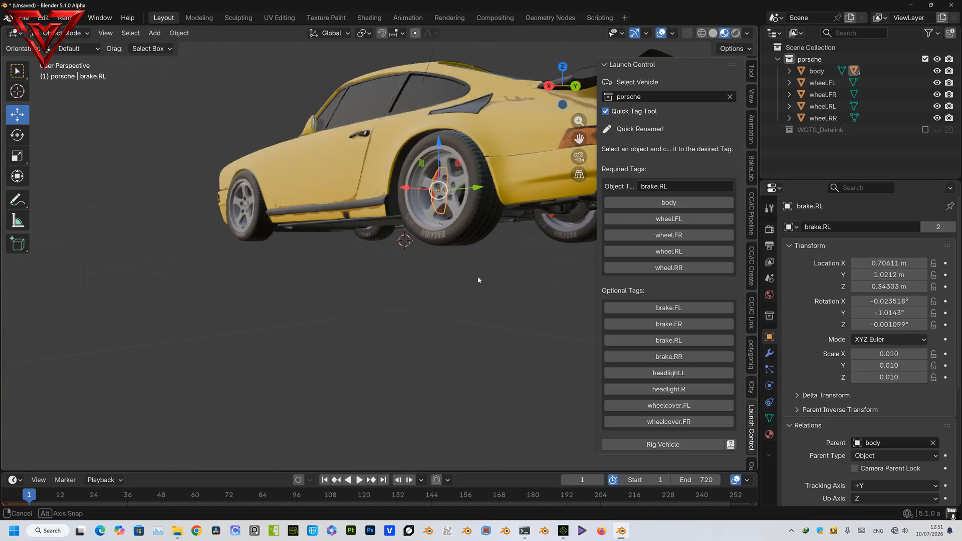
# Step: Rig the tagged porsche vehicle, stop the animation playback and inspect the rigged car
pyautogui.click(671, 445)
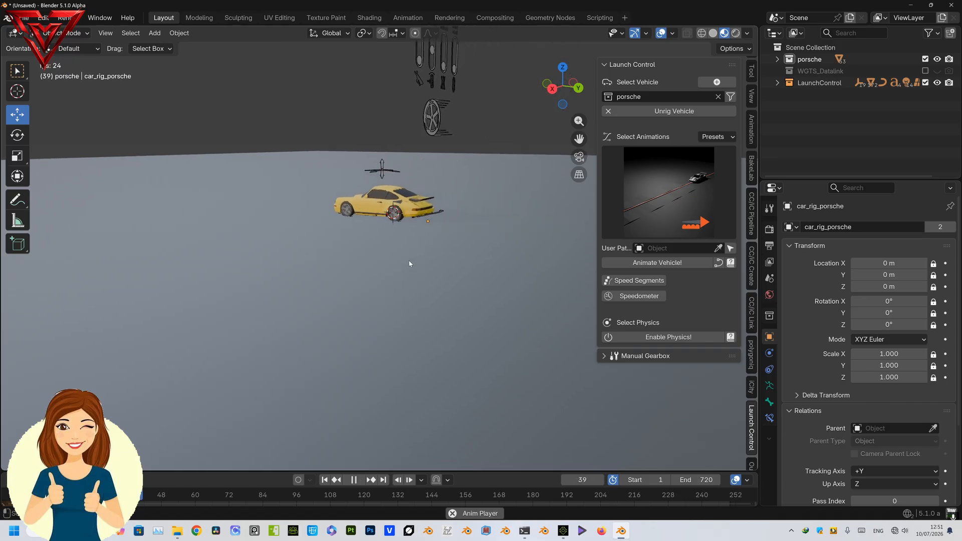
pyautogui.press('Escape')
pyautogui.moveTo(395, 348); pyautogui.dragTo(436, 310, button='middle')
pyautogui.scroll(4, 474, 244)
pyautogui.keyDown('shift'); pyautogui.moveTo(476, 243); pyautogui.dragTo(321, 330, button='middle'); pyautogui.keyUp('shift')
pyautogui.moveTo(321, 330); pyautogui.dragTo(338, 317, button='middle')
pyautogui.keyDown('shift'); pyautogui.moveTo(456, 286); pyautogui.dragTo(649, 208, button='middle'); pyautogui.keyUp('shift')
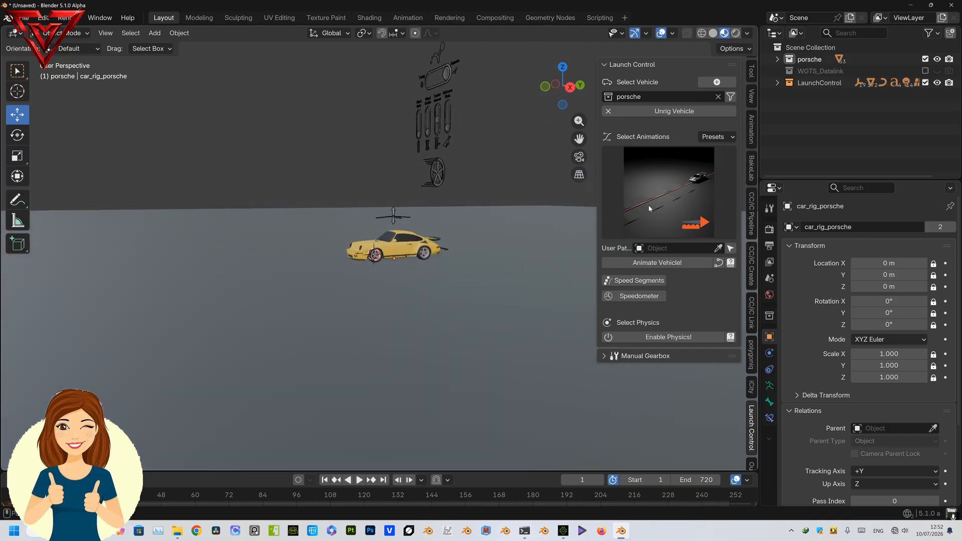
# Step: Animate the vehicle with the Drift 02 preset, play it back and return to the first frame
pyautogui.click(670, 191)
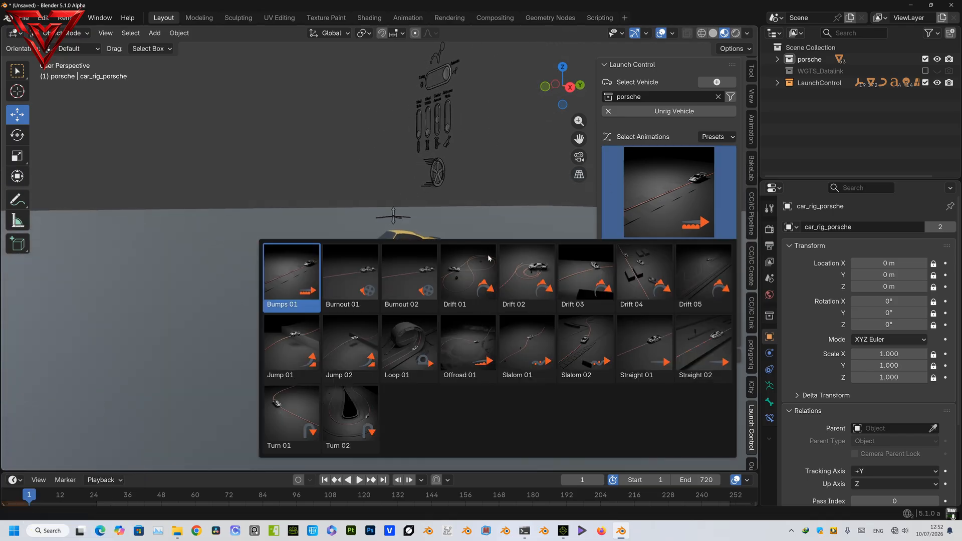
pyautogui.click(527, 276)
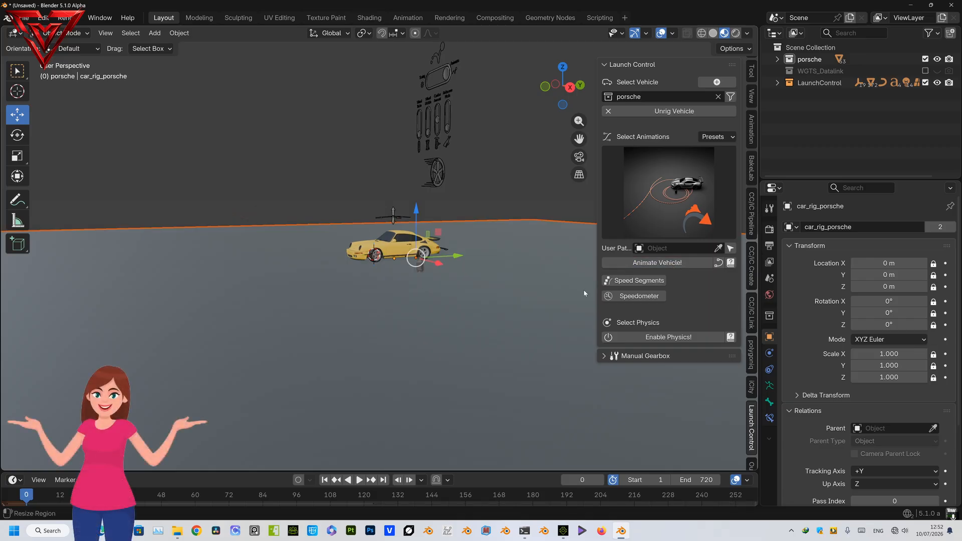
pyautogui.press('space')
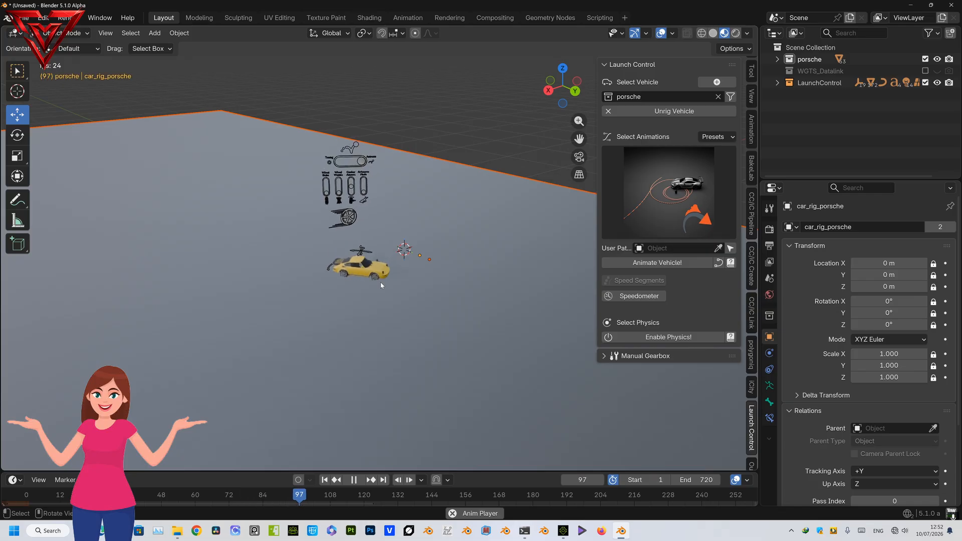
pyautogui.press('space')
pyautogui.click(325, 480)
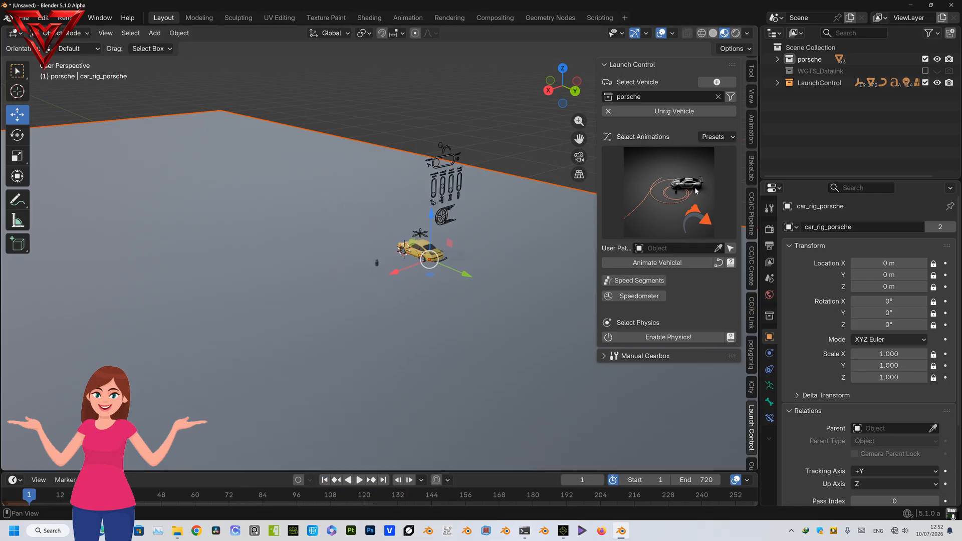
# Step: Animate the vehicle with the Straight 01 preset and play back the drive
pyautogui.click(662, 201)
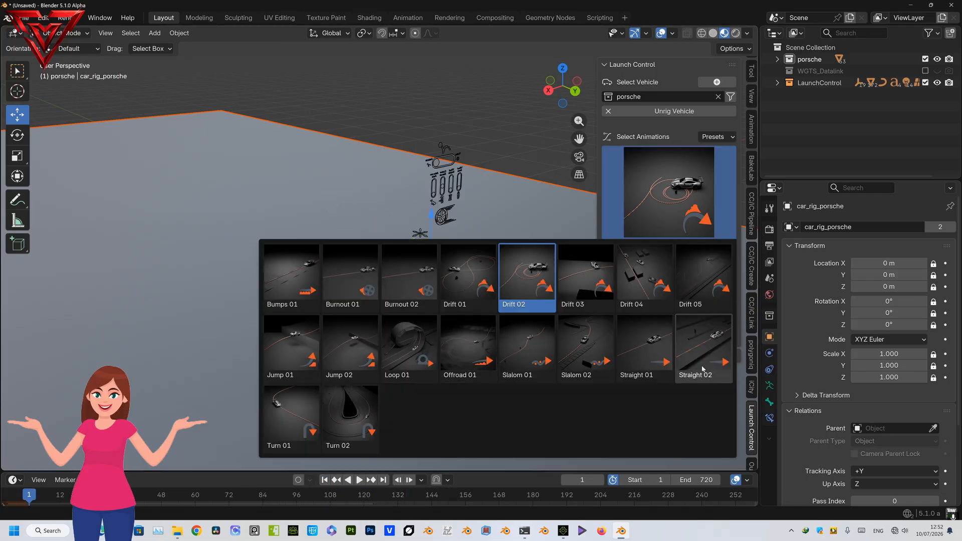
pyautogui.click(644, 345)
pyautogui.click(665, 263)
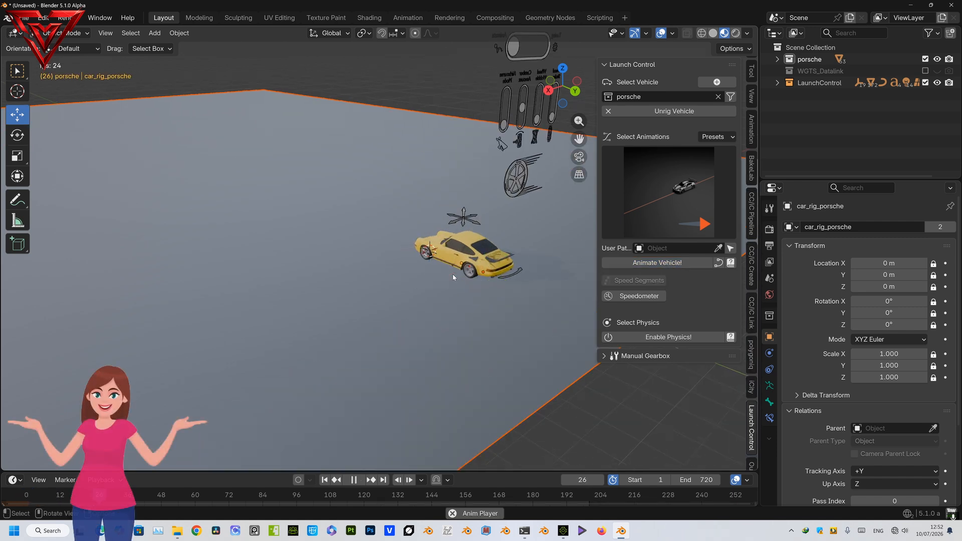
pyautogui.moveTo(453, 275); pyautogui.dragTo(562, 260, button='middle')
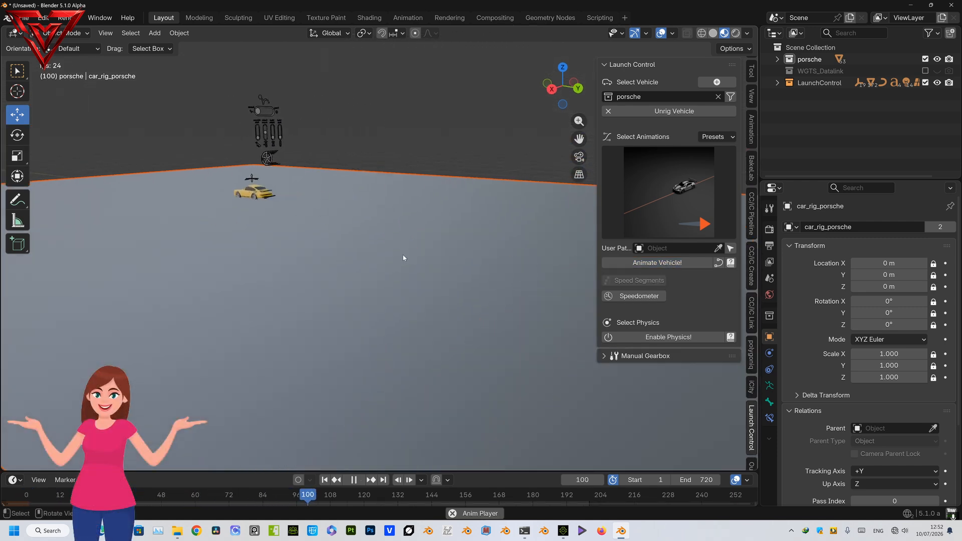
pyautogui.press('space')
# Step: Animate the vehicle with the Loop 01 preset, play the loop drive and return to the first frame
pyautogui.click(654, 216)
pyautogui.click(409, 350)
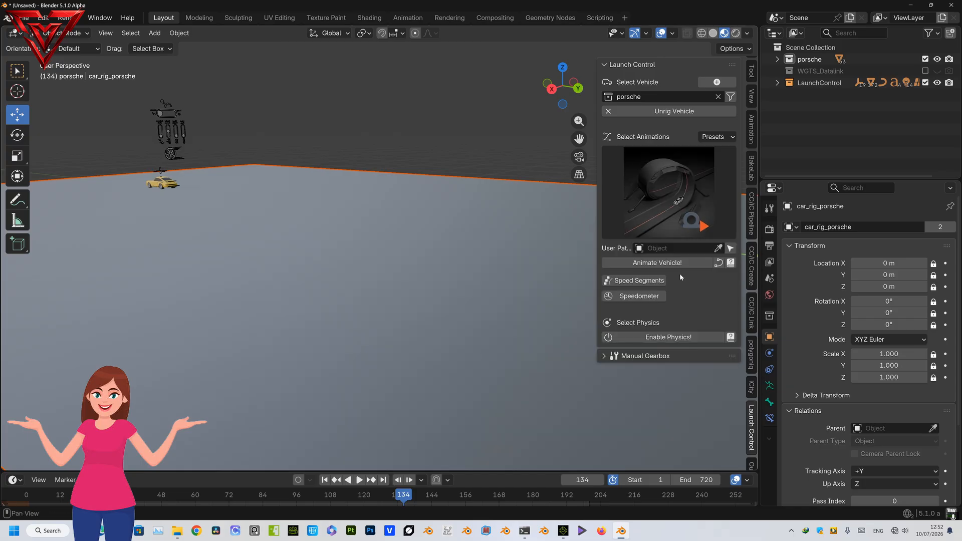
pyautogui.scroll(-5, 449, 232)
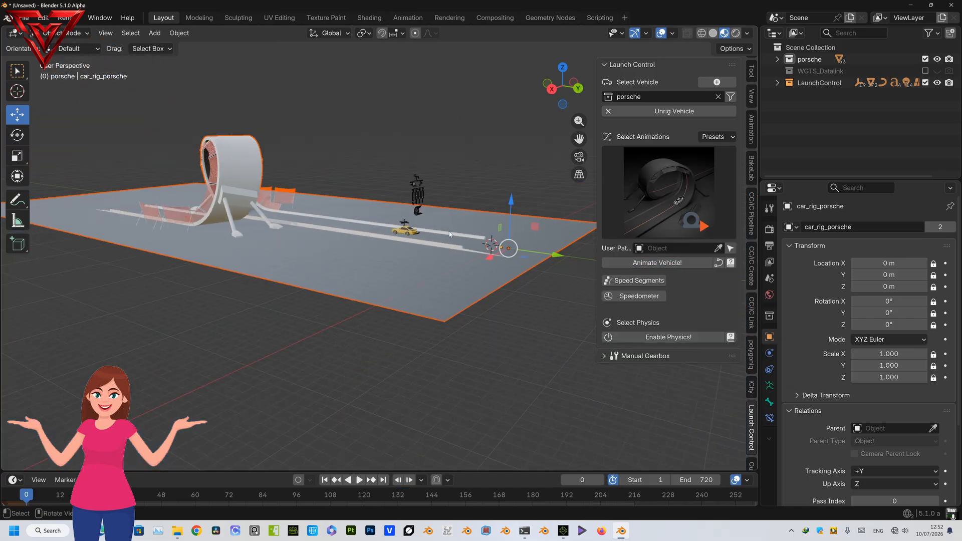
pyautogui.press('space')
pyautogui.moveTo(380, 262); pyautogui.dragTo(490, 267, button='middle')
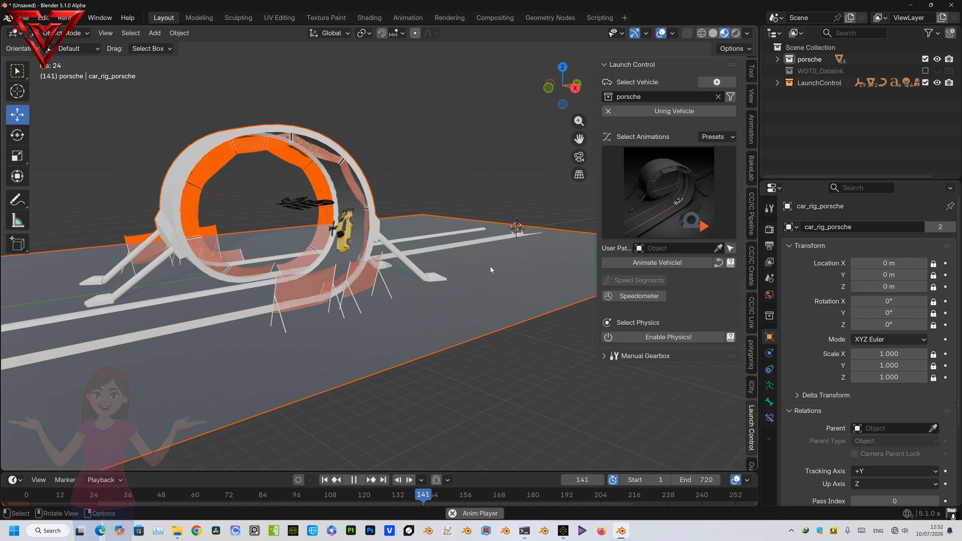
pyautogui.scroll(-5, 490, 270)
pyautogui.moveTo(414, 267); pyautogui.dragTo(429, 273, button='middle')
pyautogui.press('space')
pyautogui.click(325, 479)
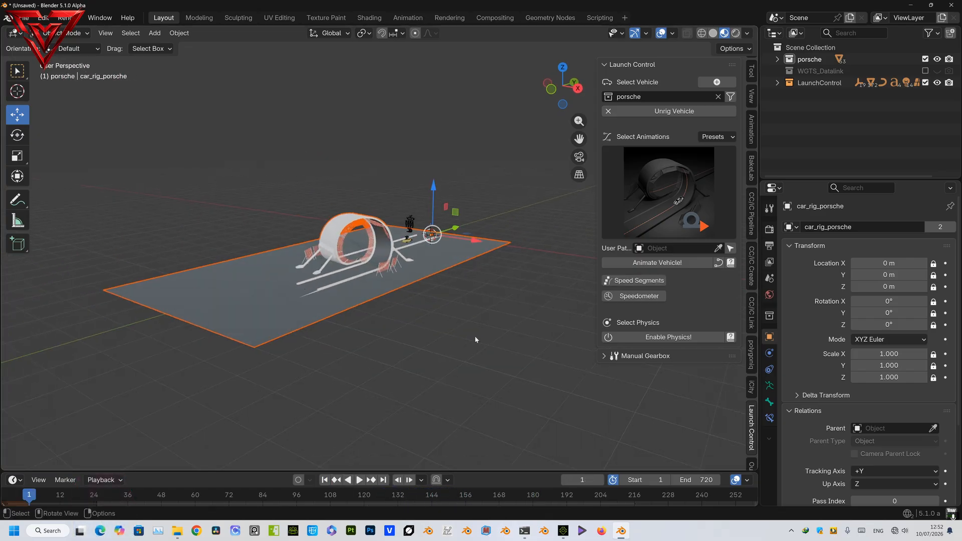
# Step: Replace the loop animation on the vehicle with the Straight 01 preset and view the car up close
pyautogui.moveTo(498, 323); pyautogui.dragTo(398, 311, button='middle')
pyautogui.scroll(3, 463, 312)
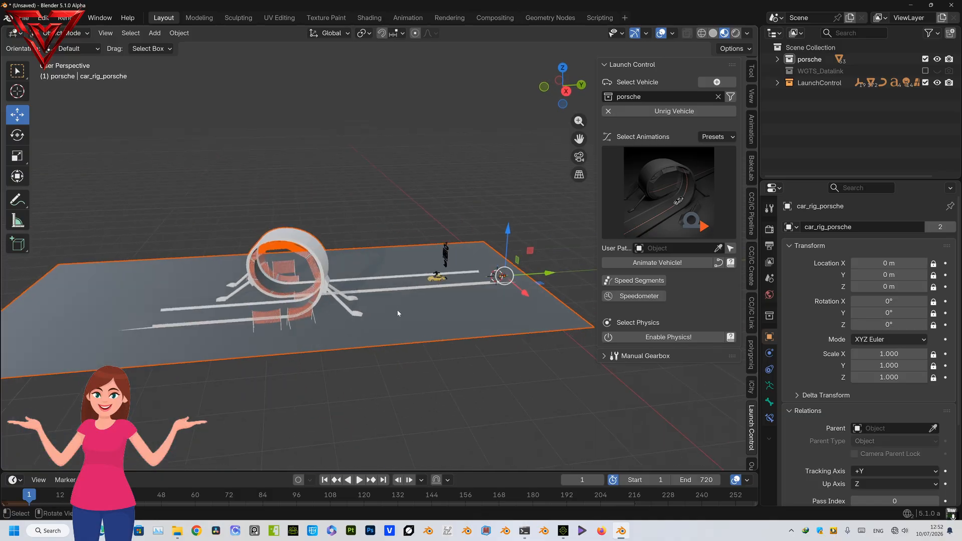
pyautogui.moveTo(397, 313); pyautogui.dragTo(483, 275, button='middle')
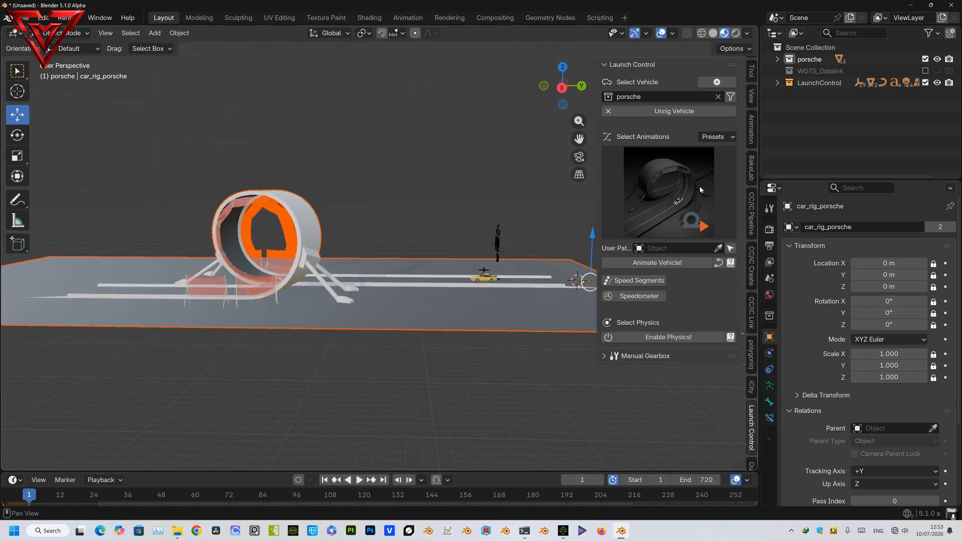
pyautogui.click(700, 190)
pyautogui.click(663, 348)
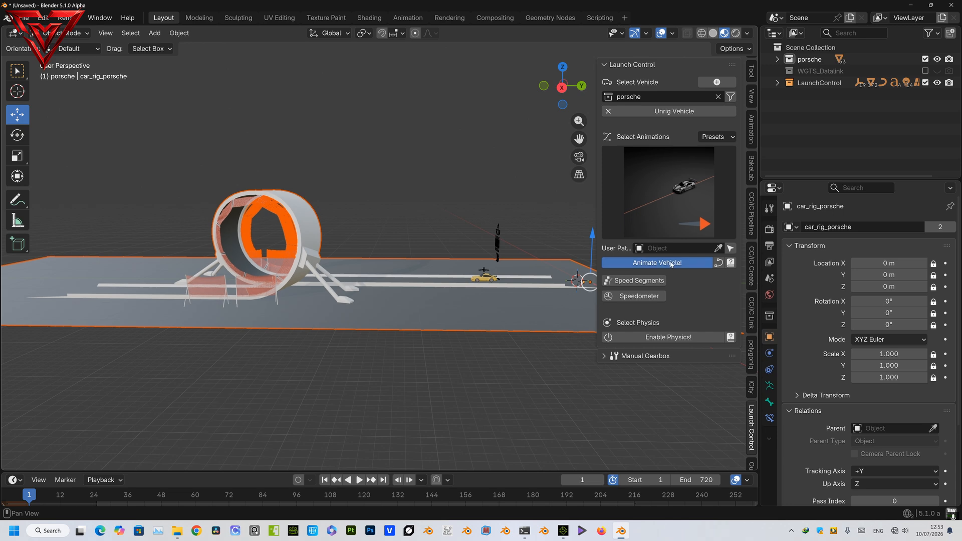
pyautogui.click(671, 264)
pyautogui.scroll(5, 423, 263)
pyautogui.keyDown('shift'); pyautogui.moveTo(436, 255); pyautogui.dragTo(442, 199, button='middle'); pyautogui.keyUp('shift')
pyautogui.moveTo(517, 256); pyautogui.dragTo(511, 248, button='middle')
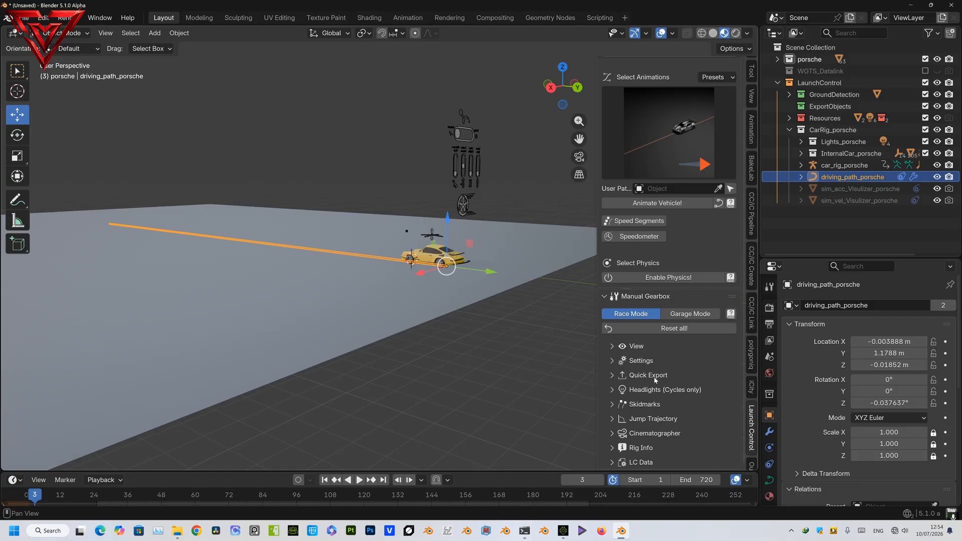
# Step: Set the Quick Export path to a new Documents folder named "car porsche animation iclone", using 01 as the file name
pyautogui.click(612, 375)
pyautogui.scroll(-3, 676, 363)
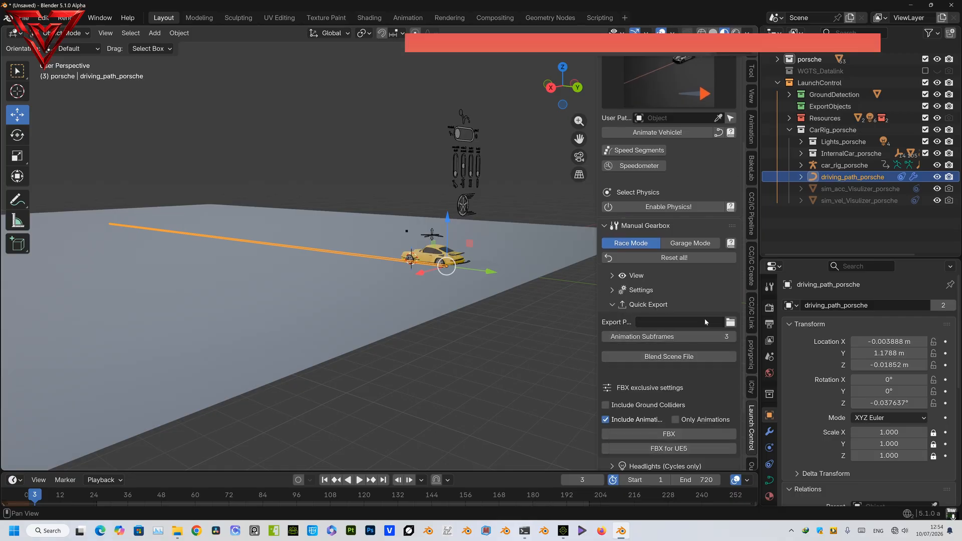
pyautogui.click(731, 322)
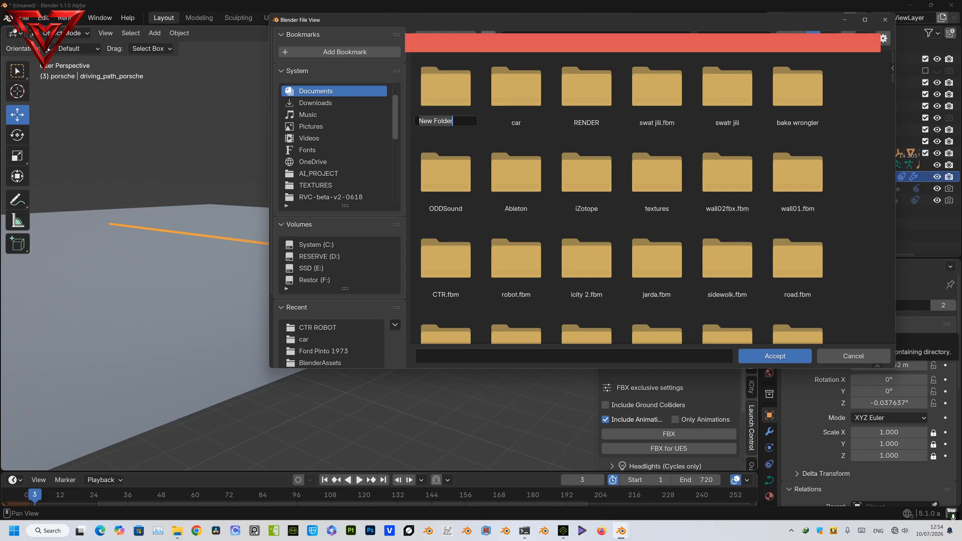
pyautogui.write('porsche animation done')
pyautogui.press('Return')
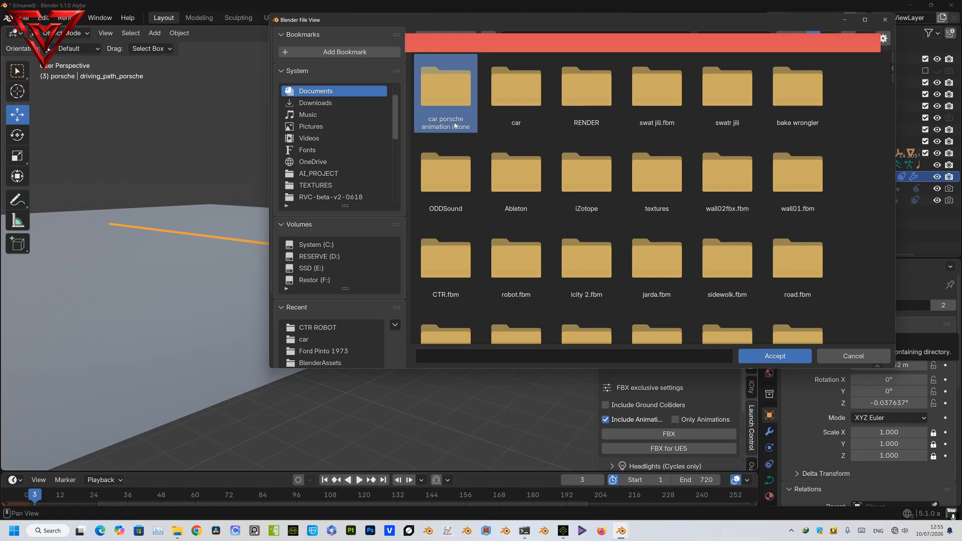
pyautogui.doubleClick(454, 125)
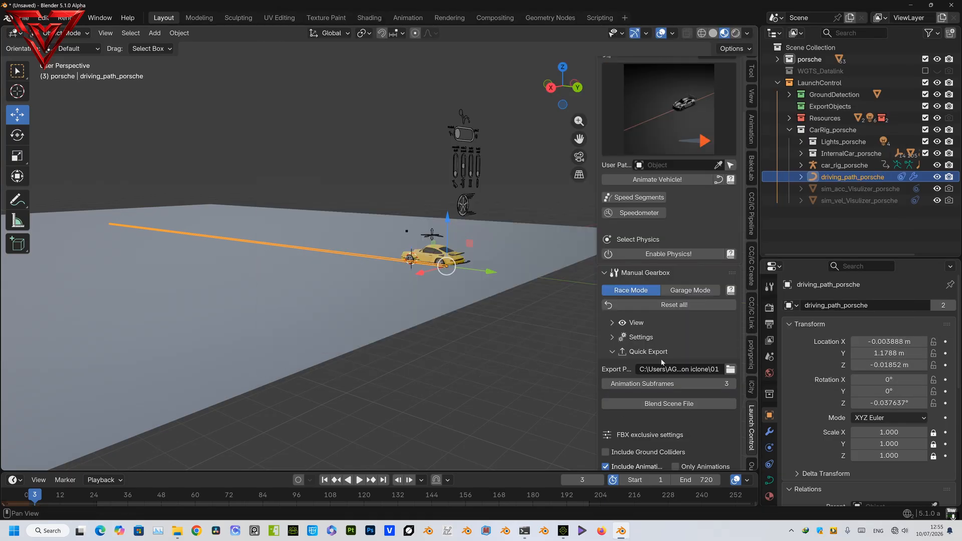
# Step: Set both the current frame and the start frame of the timeline to 0
pyautogui.scroll(-6, 710, 398)
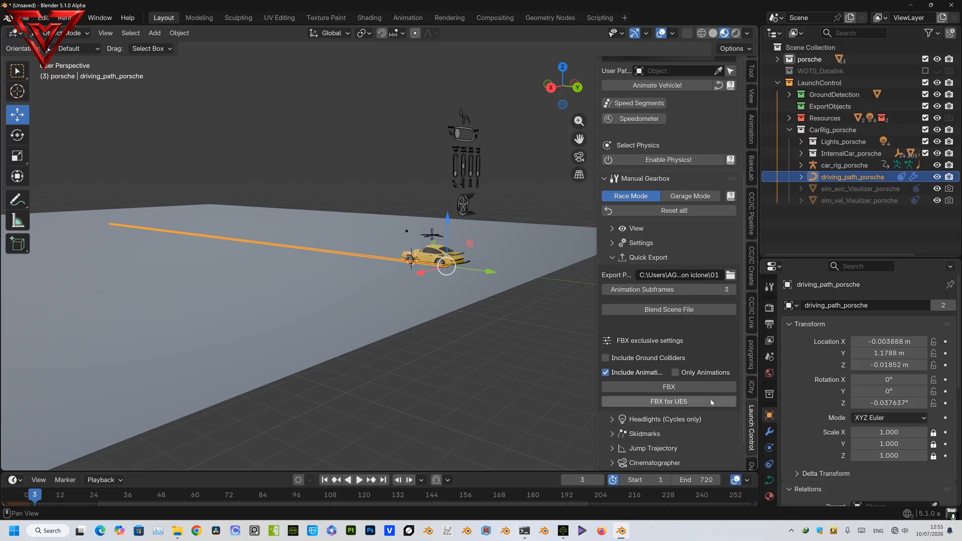
pyautogui.click(585, 480)
pyautogui.write('0')
pyautogui.press('Return')
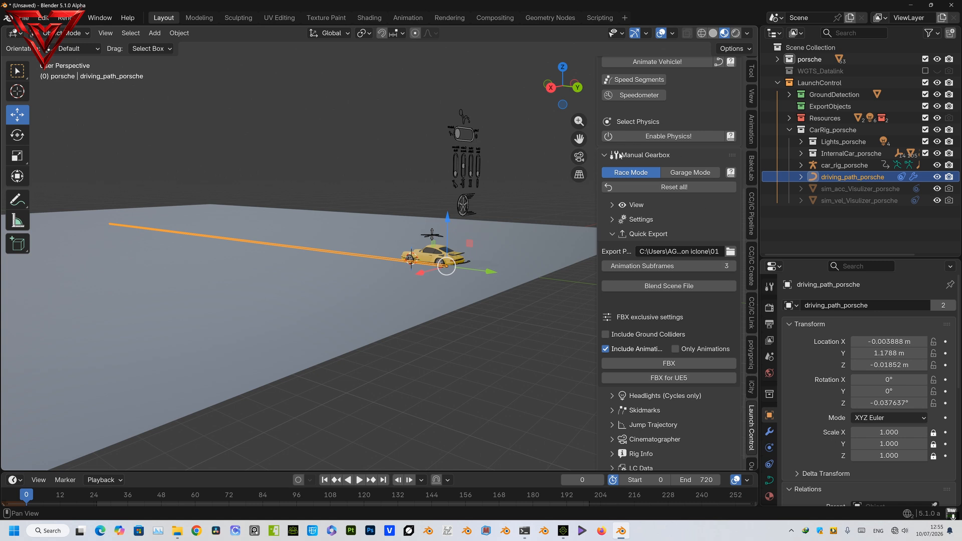
# Step: Enable live physics for the vehicle with the Road Car preset and try to bake the physics
pyautogui.scroll(1, 621, 153)
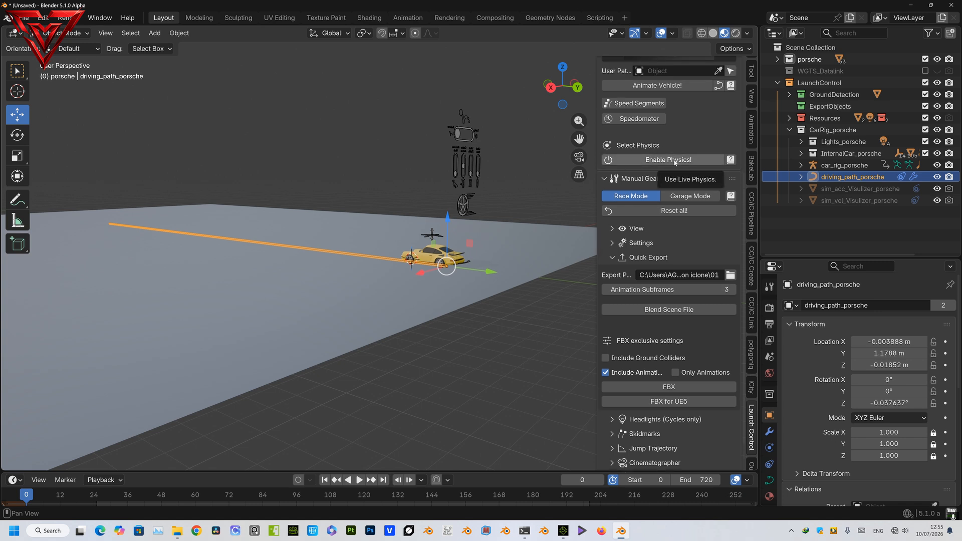
pyautogui.click(675, 160)
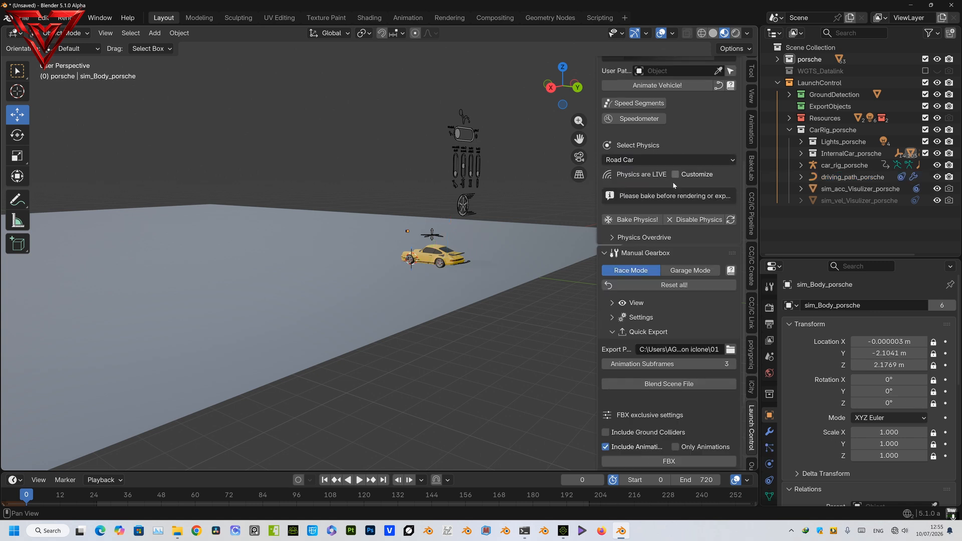
pyautogui.click(643, 220)
pyautogui.click(657, 218)
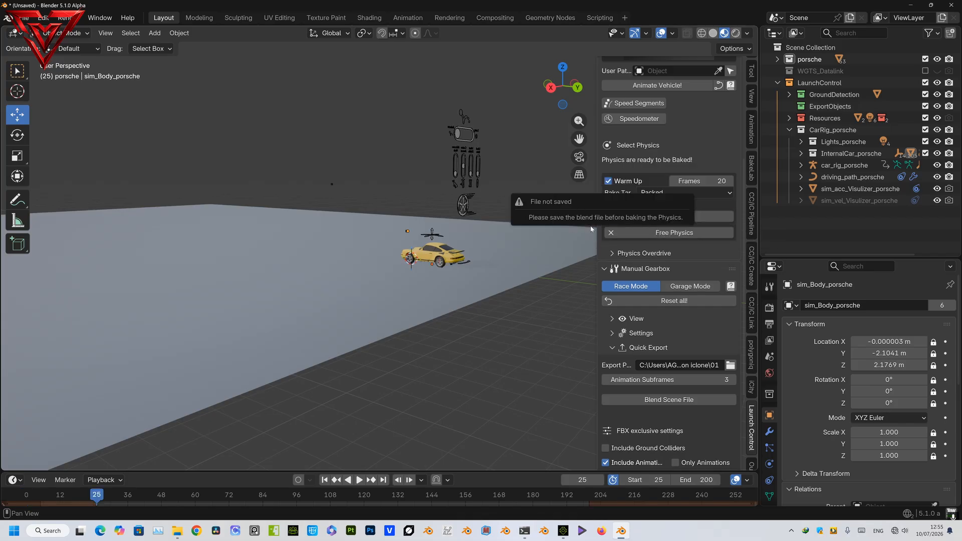
# Step: Save the scene as 01.blend in the "car porsche animation iclone" folder
pyautogui.click(24, 18)
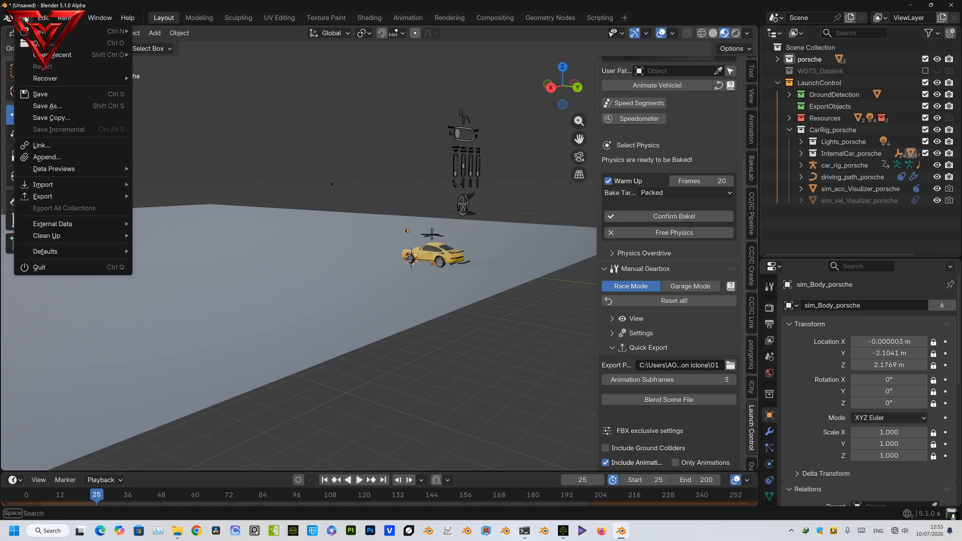
pyautogui.click(77, 109)
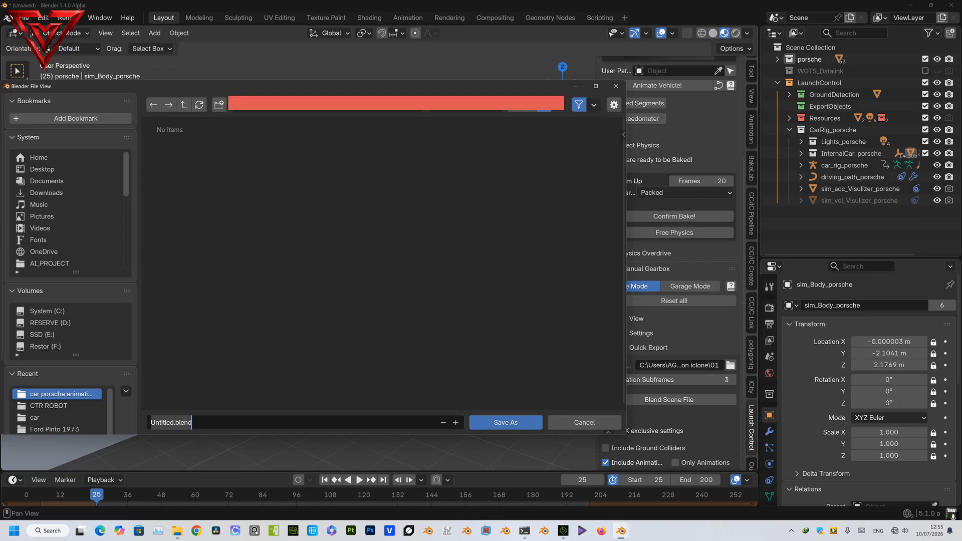
pyautogui.write('01')
pyautogui.click(501, 424)
pyautogui.click(501, 425)
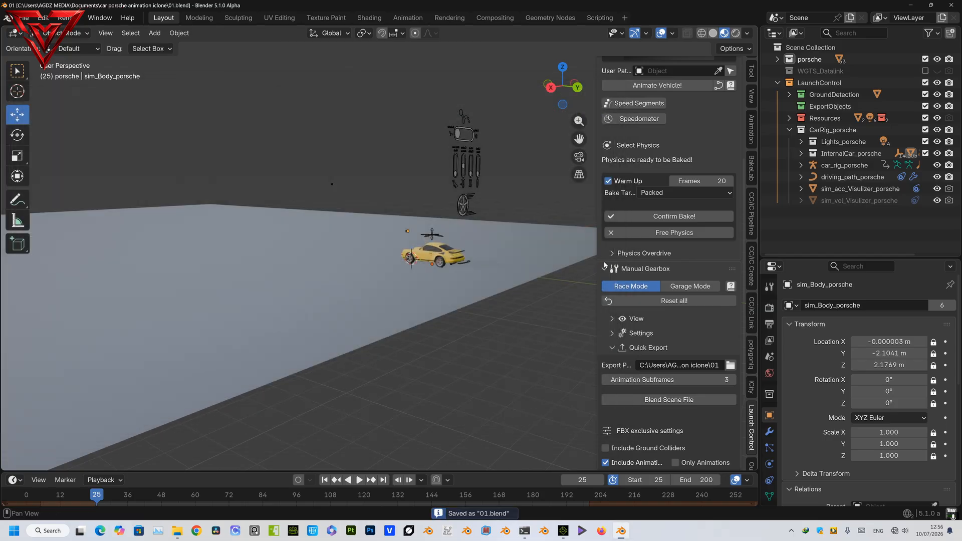
# Step: Bake the vehicle physics with Warm Up on, and set the current frame and start frame to 0
pyautogui.click(664, 217)
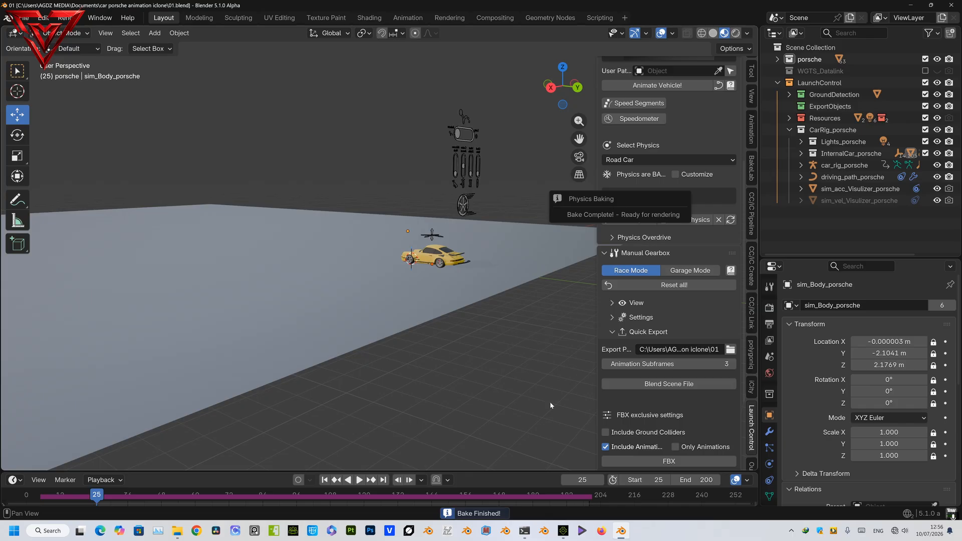
pyautogui.click(581, 480)
pyautogui.write('0')
pyautogui.click(654, 479)
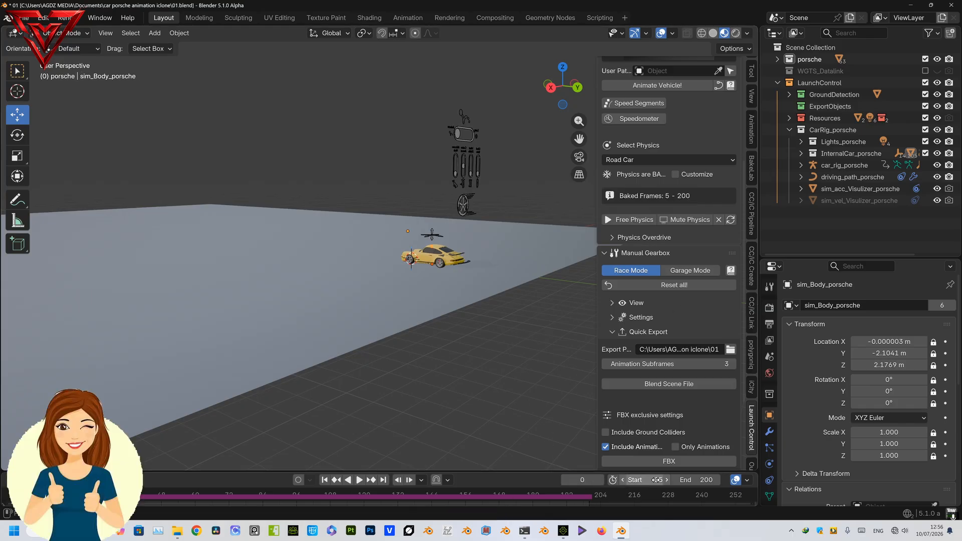
pyautogui.write('0')
pyautogui.press('Return')
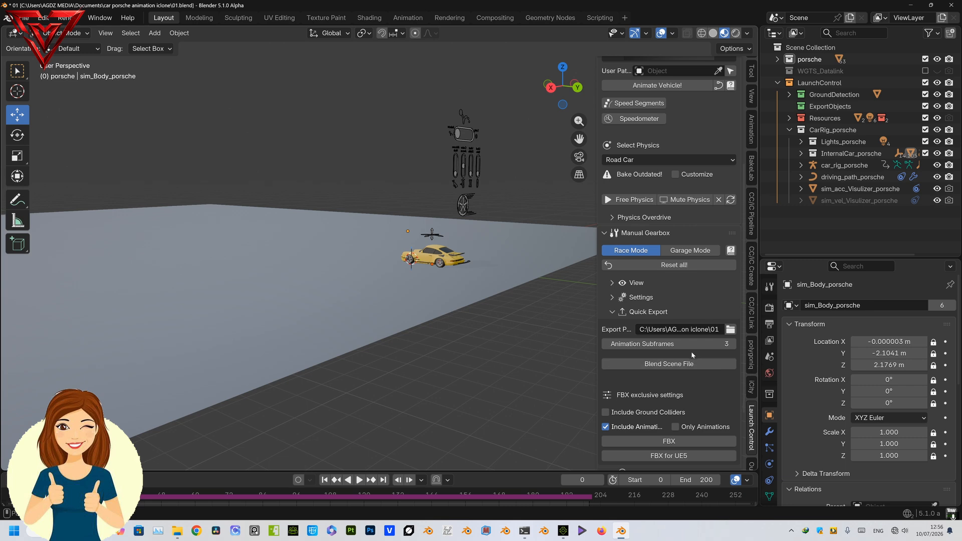
# Step: Export the rigged car with its animation as an FBX for UE5 and view the exported parts from several angles
pyautogui.scroll(-4, 690, 361)
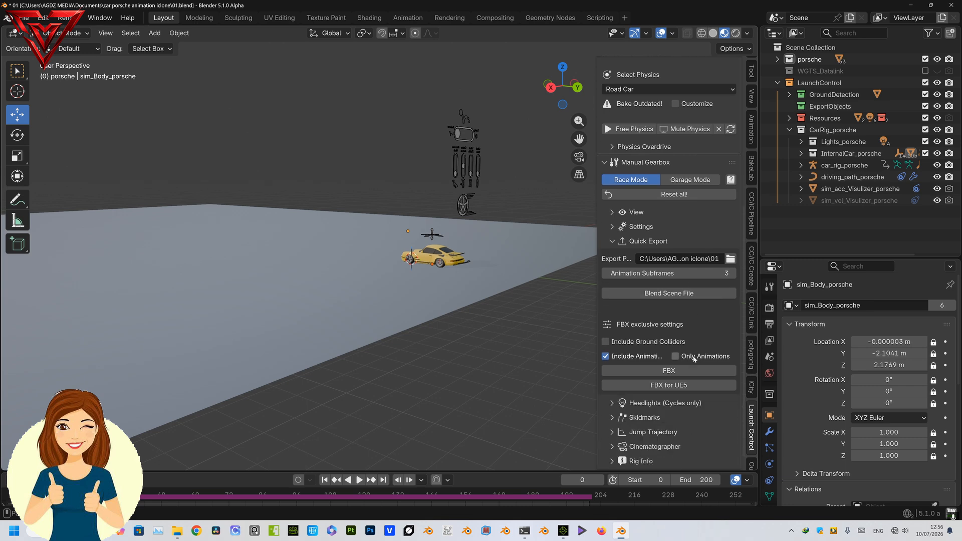
pyautogui.click(678, 385)
pyautogui.scroll(5, 470, 155)
pyautogui.moveTo(491, 173); pyautogui.dragTo(375, 196, button='middle')
pyautogui.scroll(-5, 441, 194)
pyautogui.moveTo(454, 194); pyautogui.dragTo(551, 267, button='middle')
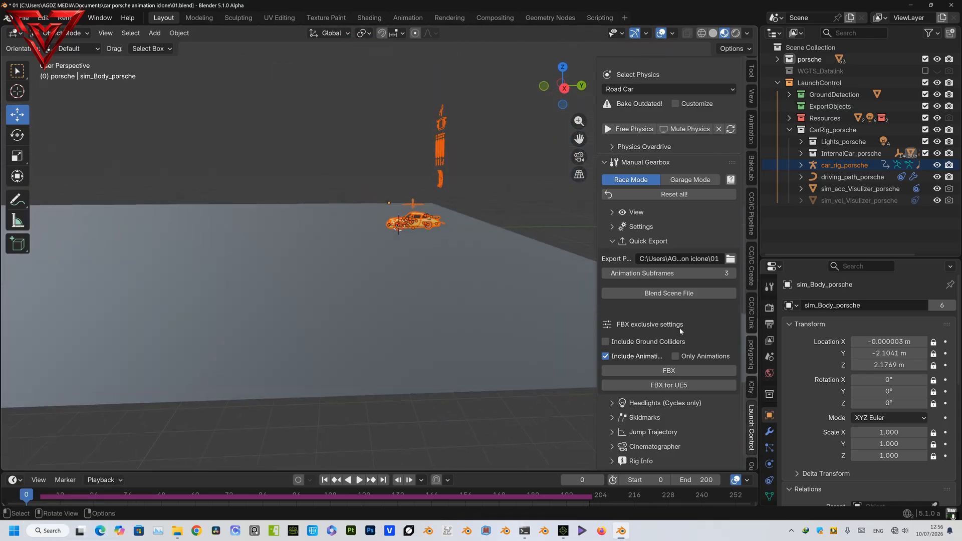
pyautogui.moveTo(470, 214); pyautogui.dragTo(447, 244, button='middle')
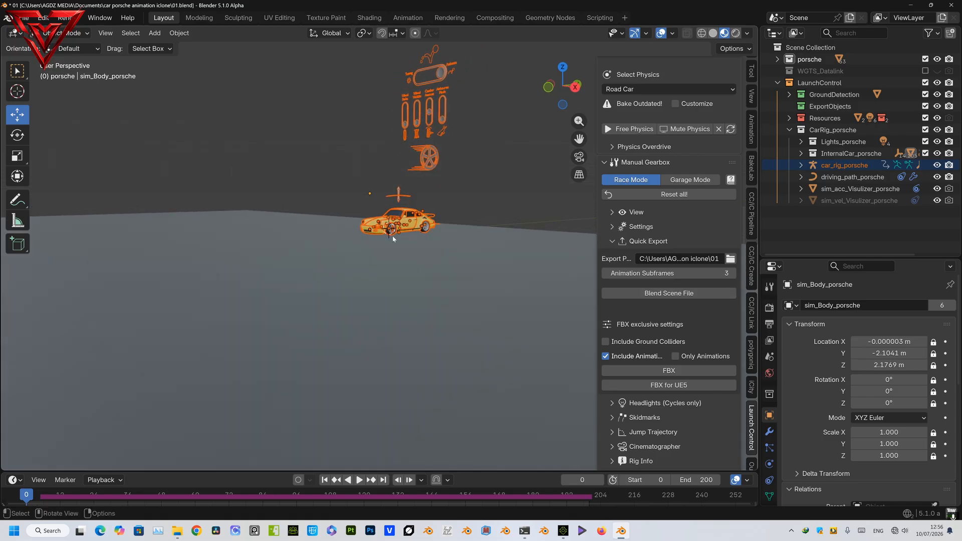
# Step: Deselect the rig, enlarge the 3D viewport by hiding its sidebar, and save the Blender file
pyautogui.click(461, 205)
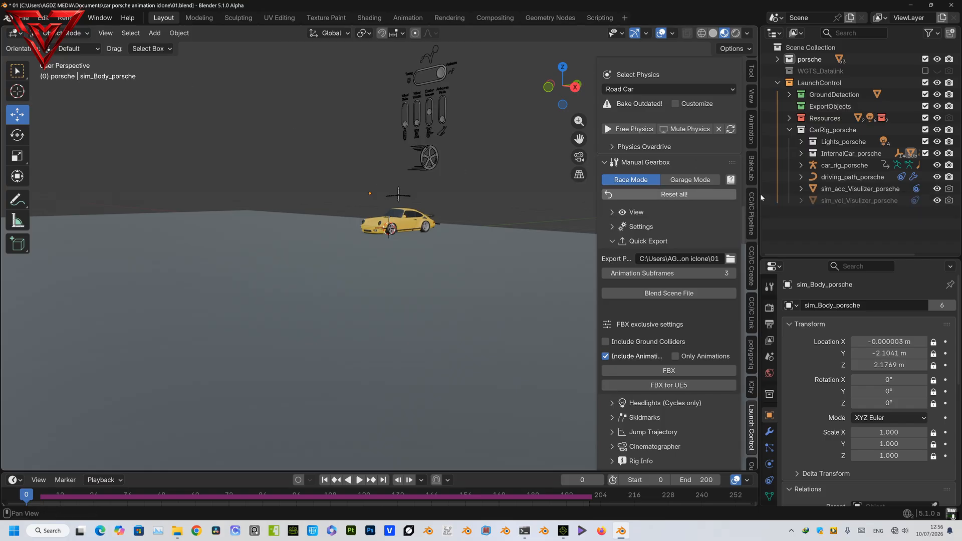
pyautogui.moveTo(759, 115); pyautogui.dragTo(831, 125)
pyautogui.press('n')
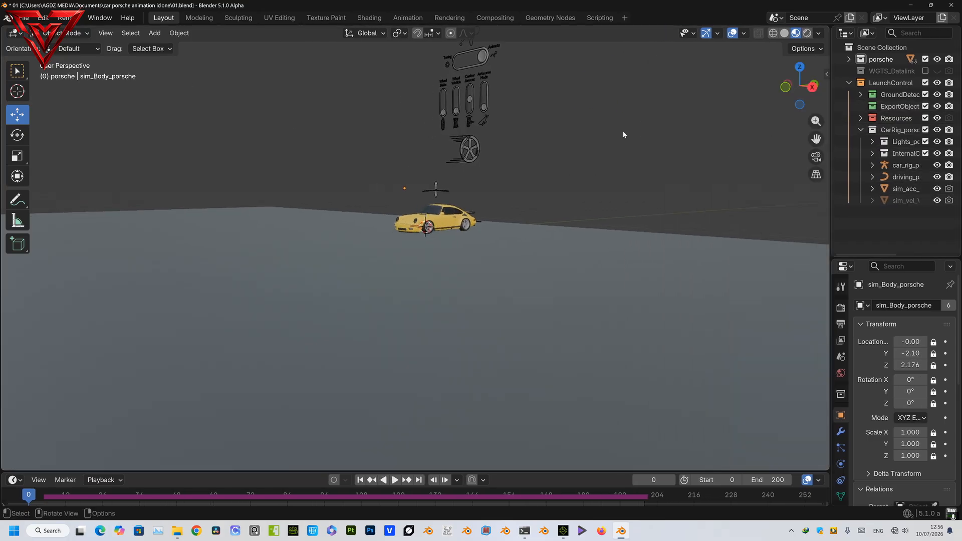
pyautogui.click(25, 18)
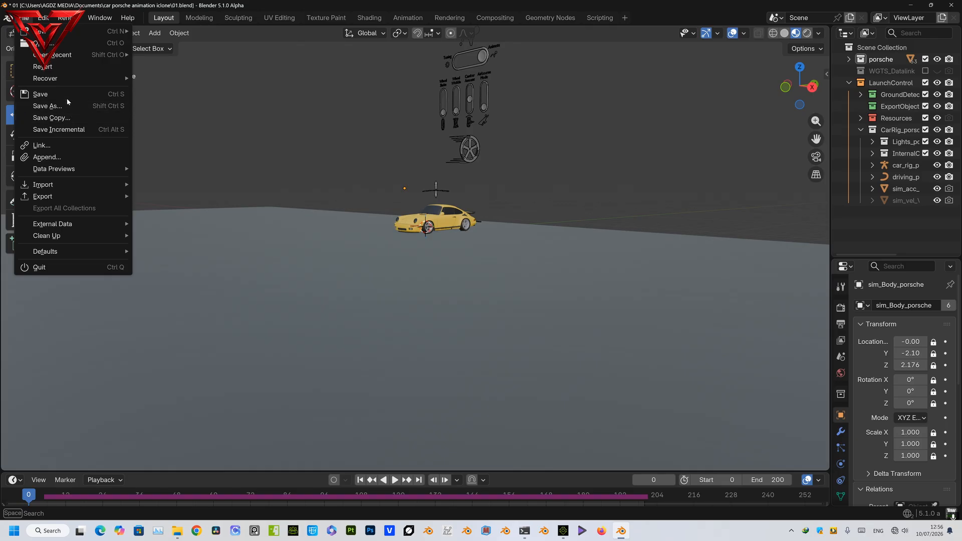
pyautogui.click(45, 95)
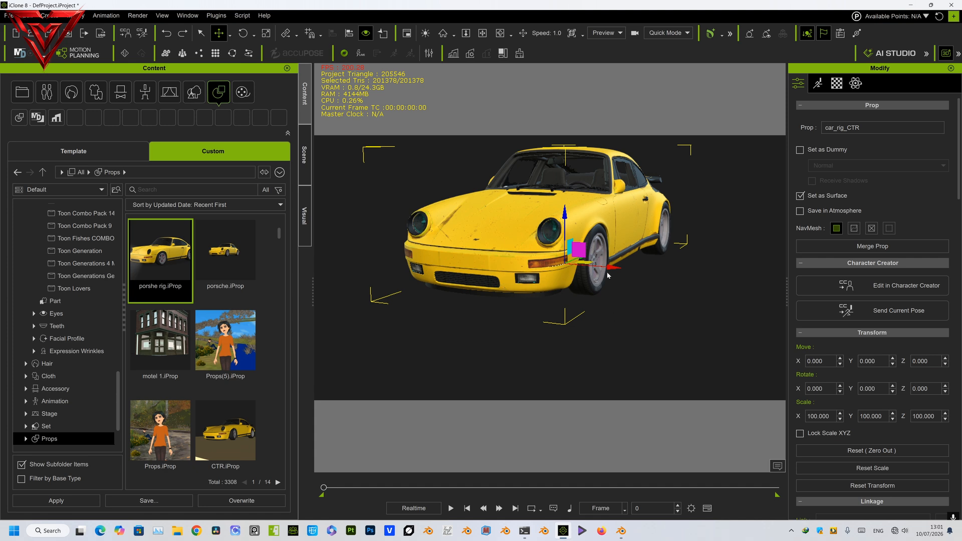
# Step: In iClone, move the existing car prop to X about -256 and import 01_porsche.fbx with its meshes broken into sub-props
pyautogui.moveTo(613, 266); pyautogui.dragTo(427, 208)
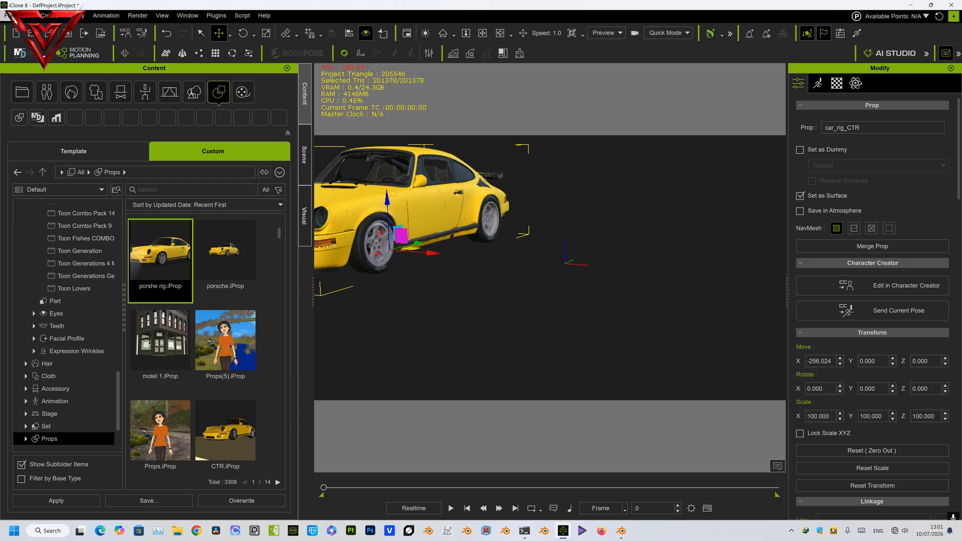
pyautogui.click(15, 19)
pyautogui.moveTo(125, 95)
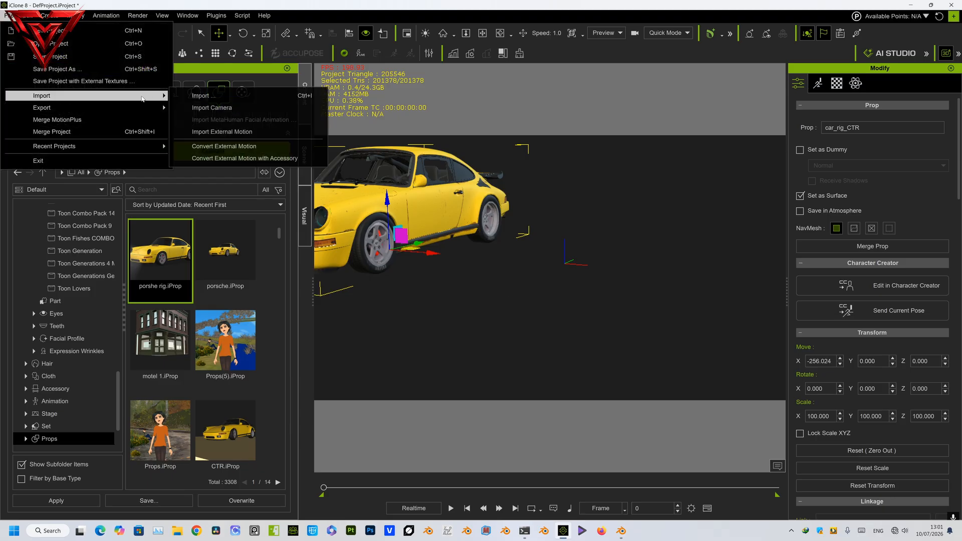
pyautogui.click(257, 109)
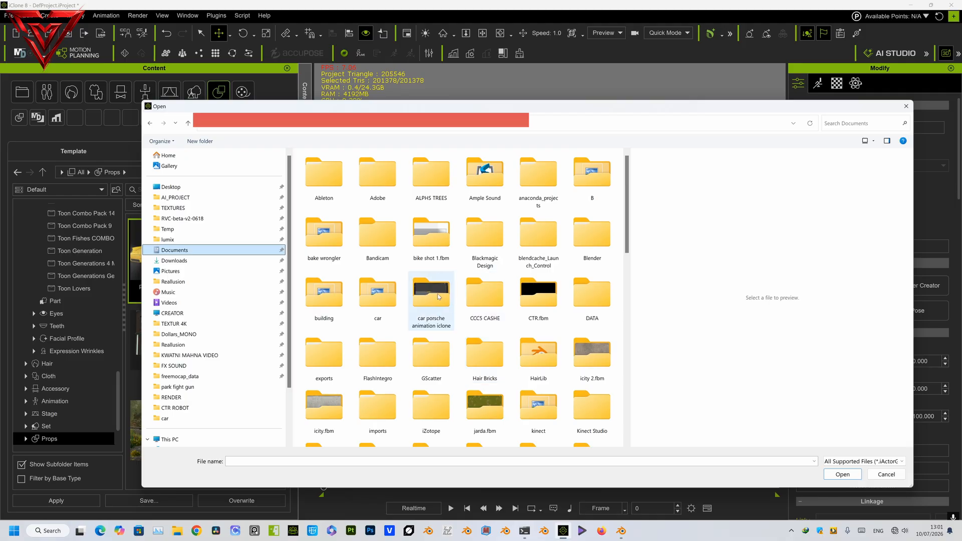
pyautogui.doubleClick(438, 296)
pyautogui.click(351, 169)
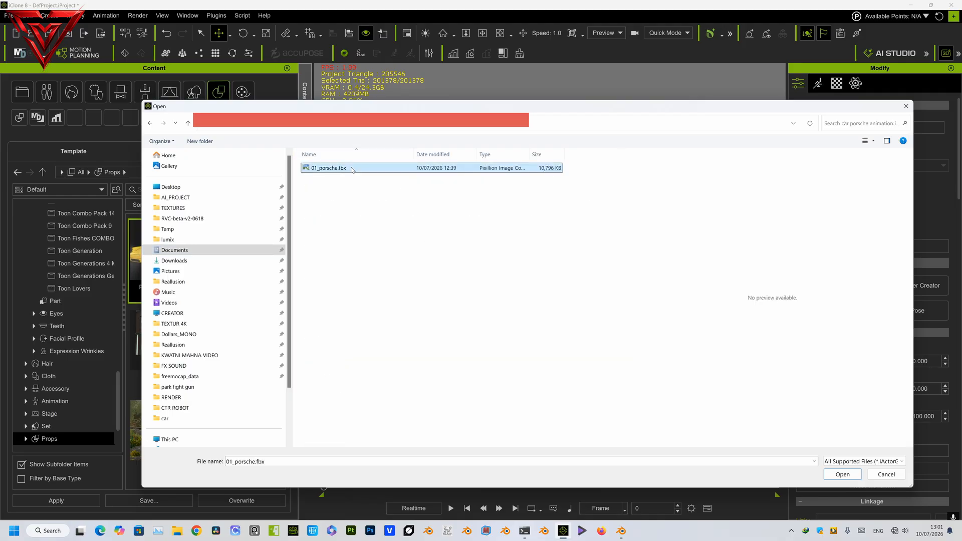
pyautogui.click(849, 478)
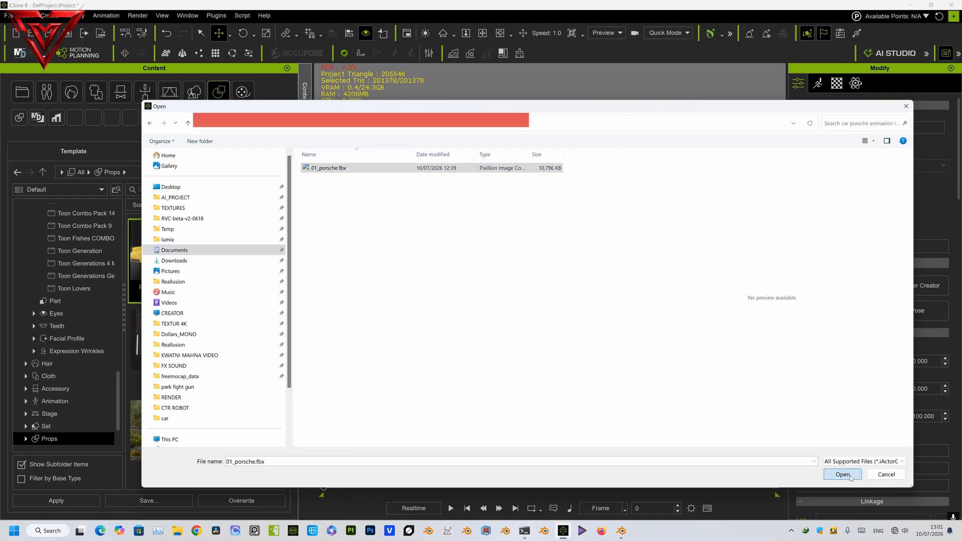
pyautogui.click(465, 295)
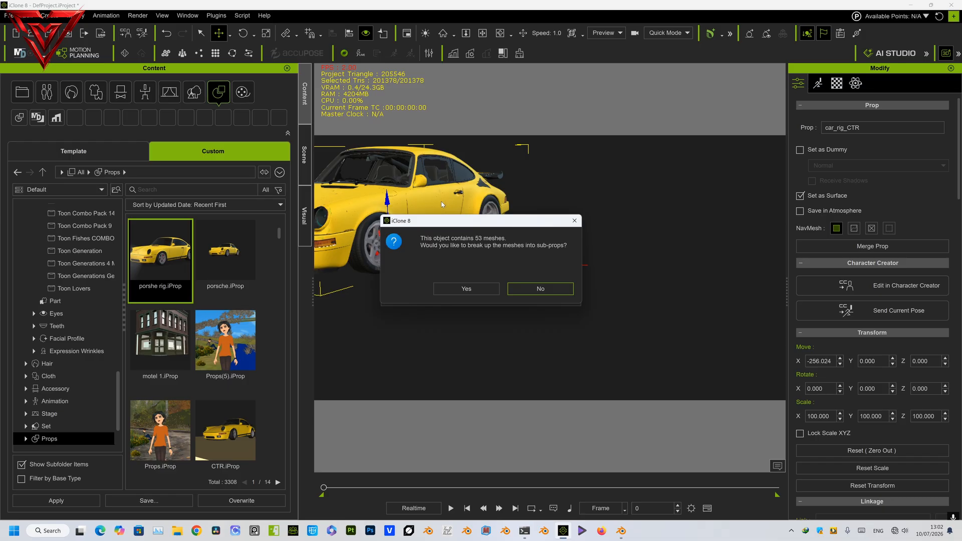
pyautogui.click(466, 289)
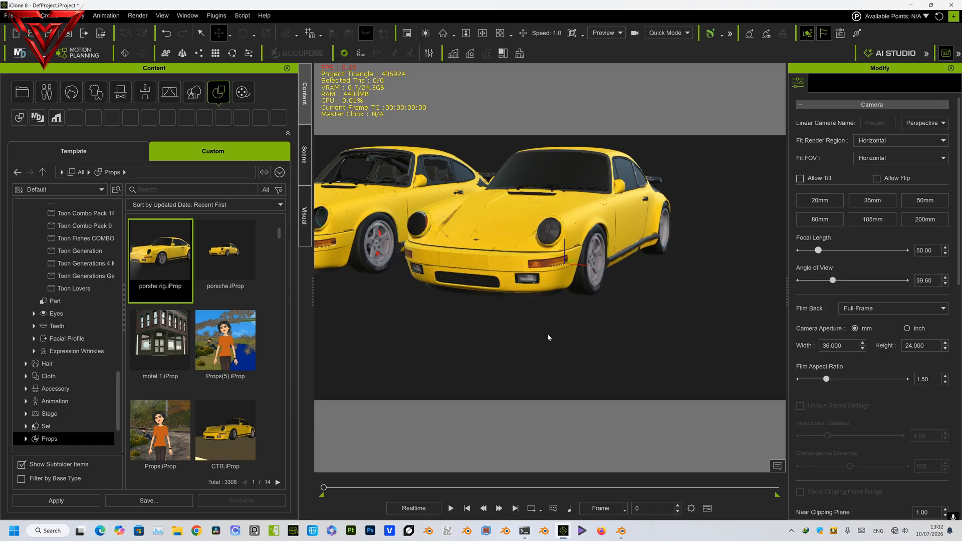
# Step: Remove the Base Color, Metallic and Roughness textures from the tire tread material on the imported car's front-left wheel
pyautogui.moveTo(599, 297); pyautogui.dragTo(665, 345, button='right')
pyautogui.doubleClick(605, 269)
pyautogui.moveTo(607, 275)
pyautogui.mouseDown(button='right')
pyautogui.moveTo(626, 298)
pyautogui.moveTo(614, 286)
pyautogui.mouseUp(button='right')
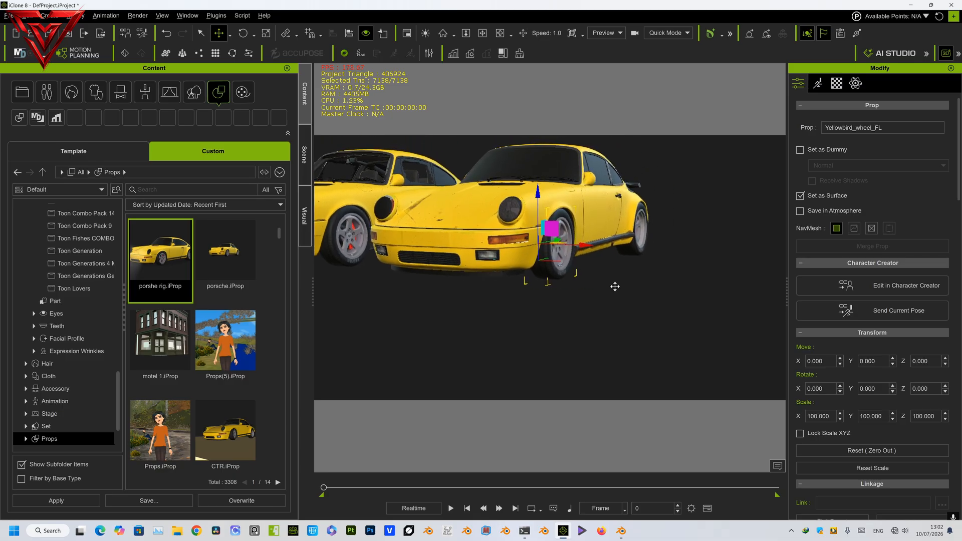
pyautogui.click(836, 83)
pyautogui.press('Delete')
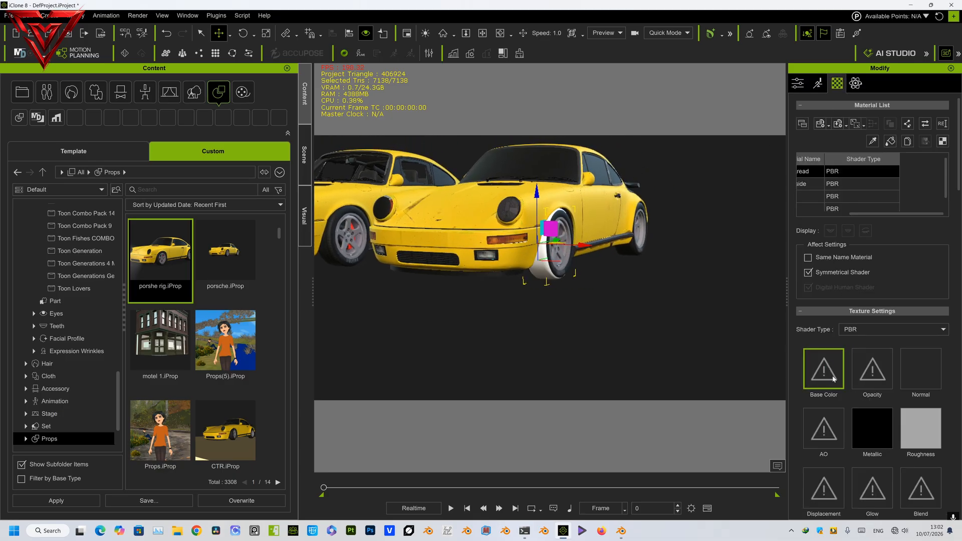
pyautogui.click(871, 428)
pyautogui.press('Delete')
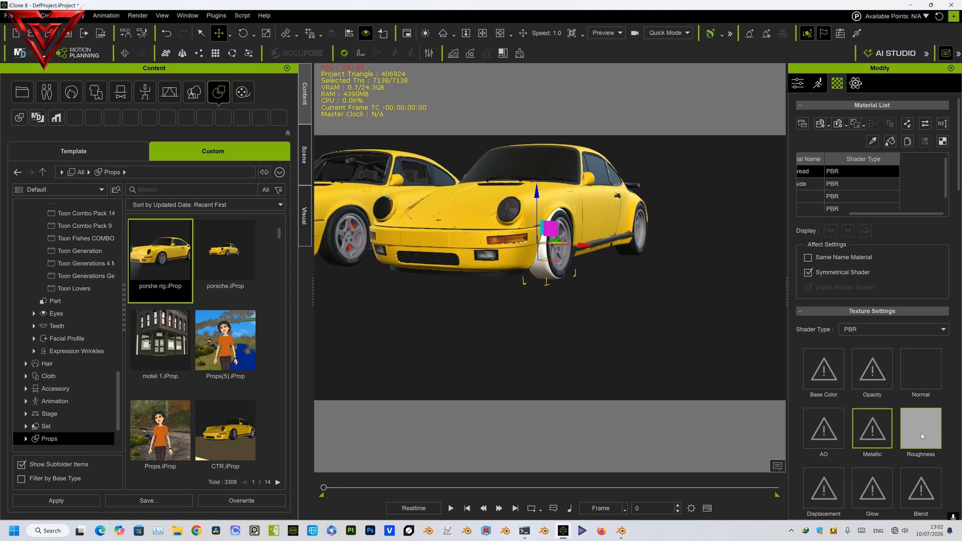
pyautogui.click(921, 434)
pyautogui.press('Delete')
# Step: Copy the tire side material from the older car's front wheel and apply it to the imported car's untextured front-left tire
pyautogui.moveTo(588, 314); pyautogui.dragTo(602, 295, button='right')
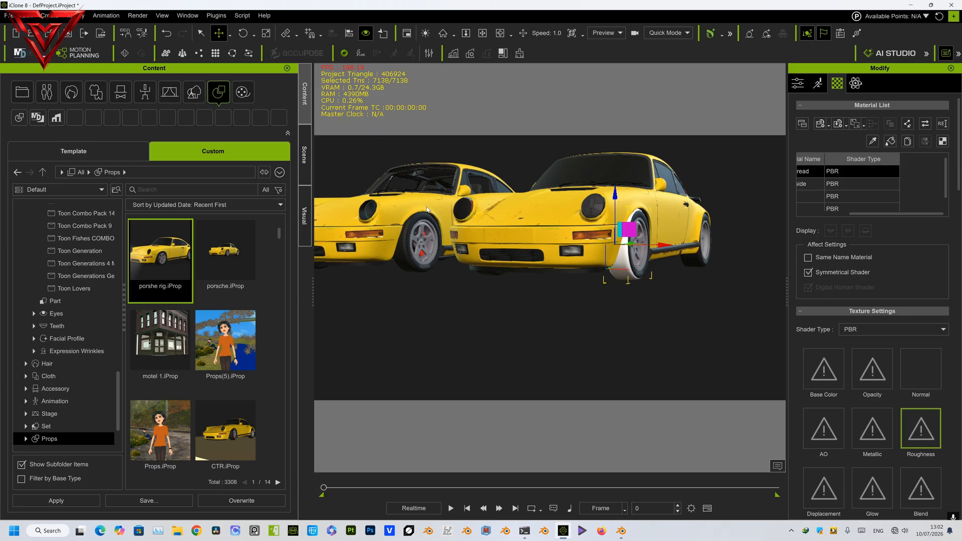
pyautogui.click(406, 260)
pyautogui.click(408, 259)
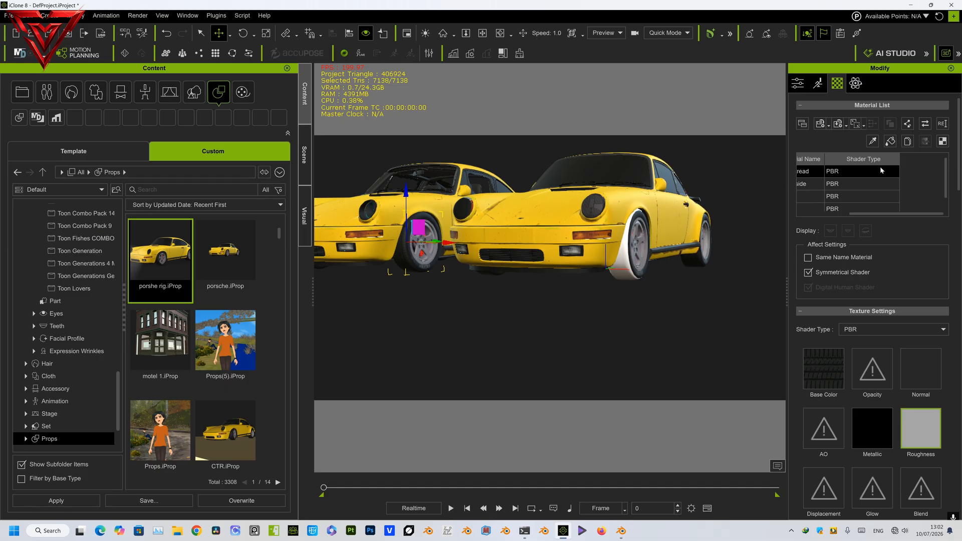
pyautogui.click(871, 142)
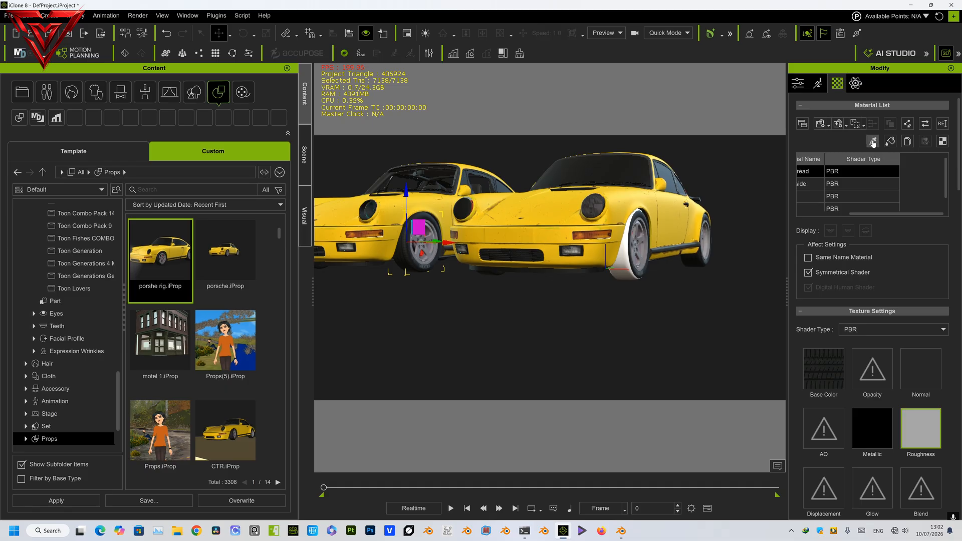
pyautogui.click(408, 253)
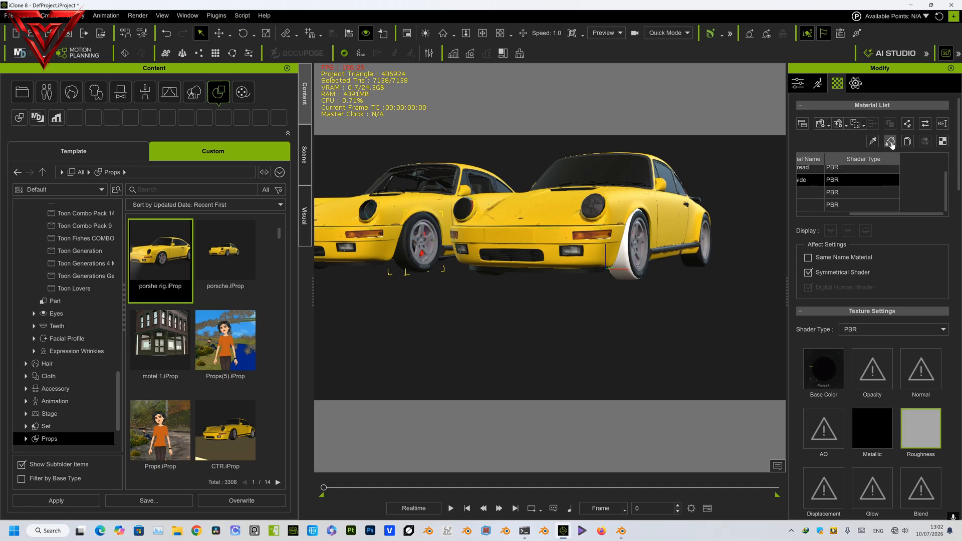
pyautogui.click(890, 142)
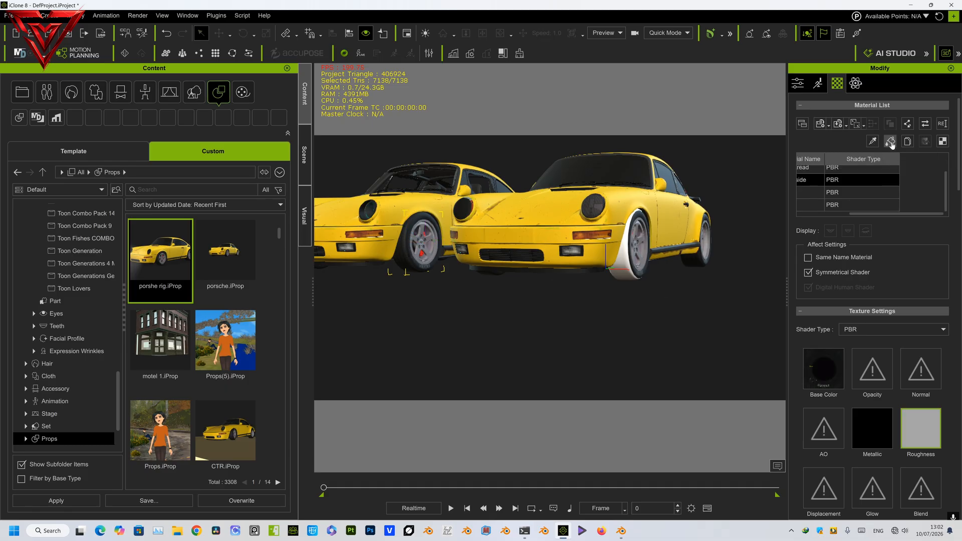
pyautogui.click(629, 247)
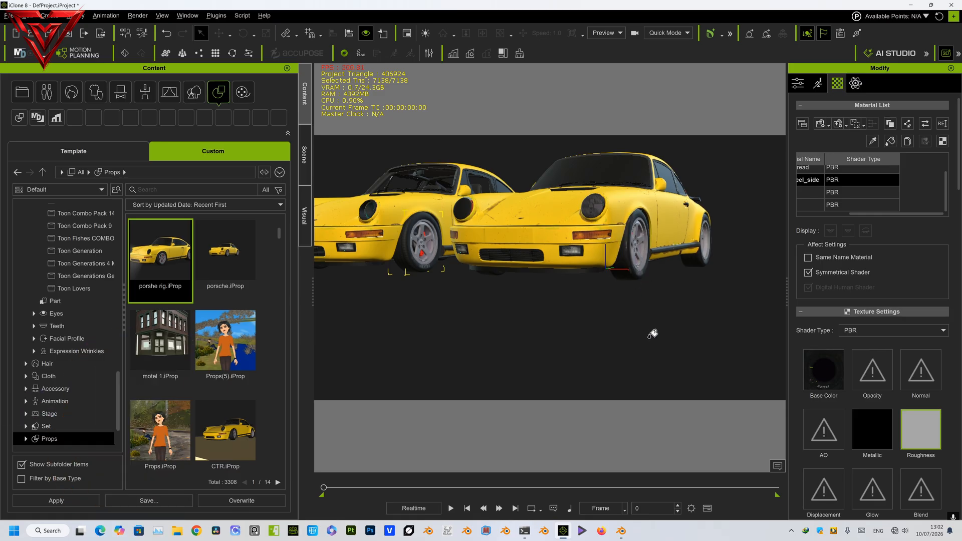
pyautogui.rightClick(630, 309)
# Step: Delete the older car prop standing beside the imported car
pyautogui.scroll(4, 652, 302)
pyautogui.moveTo(654, 302)
pyautogui.mouseDown(button='middle')
pyautogui.moveTo(560, 280)
pyautogui.moveTo(614, 295)
pyautogui.mouseUp(button='middle')
pyautogui.scroll(-4, 617, 297)
pyautogui.click(404, 189)
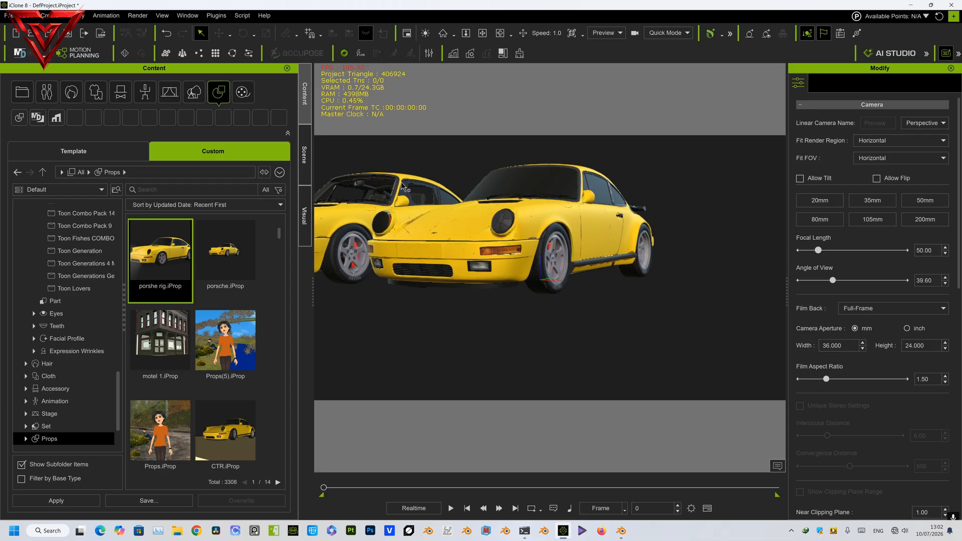
pyautogui.click(404, 198)
pyautogui.press('Delete')
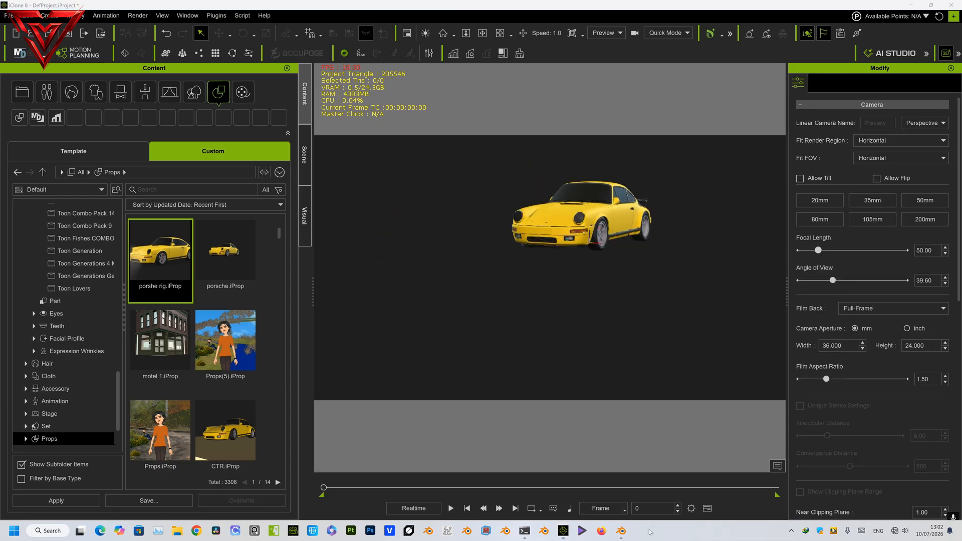
# Step: Switch to Blender and play the rigged car's drive along its path for comparison
pyautogui.click(621, 530)
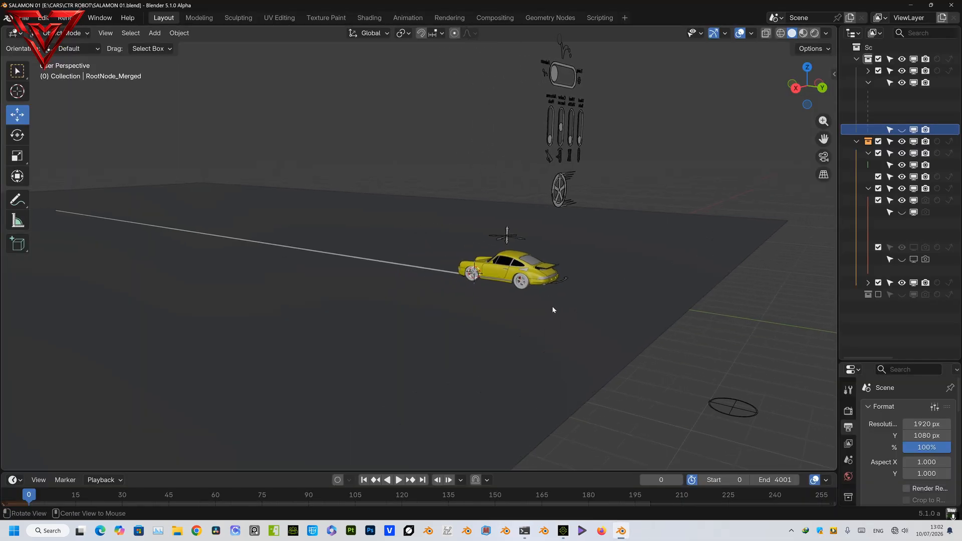
pyautogui.moveTo(494, 308); pyautogui.dragTo(463, 306, button='middle')
pyautogui.press('space')
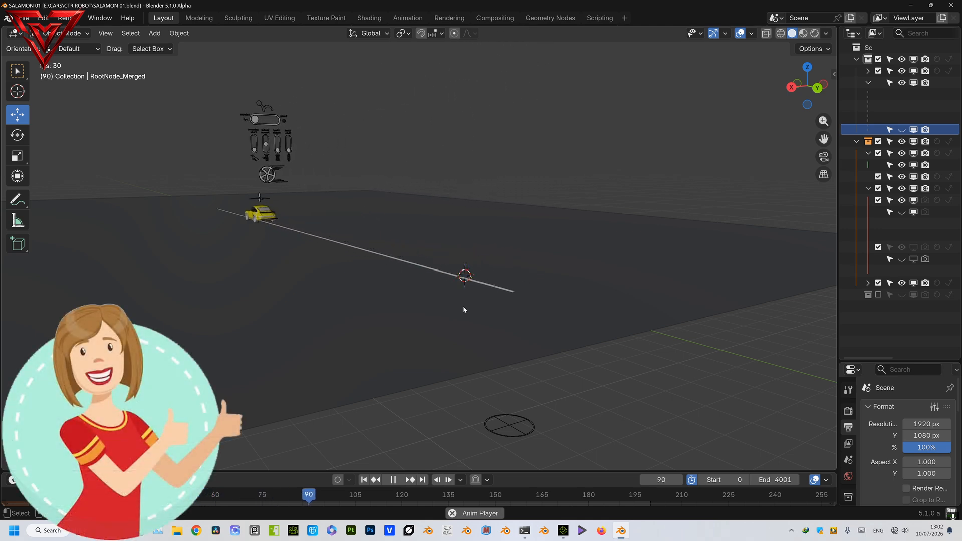
pyautogui.press('space')
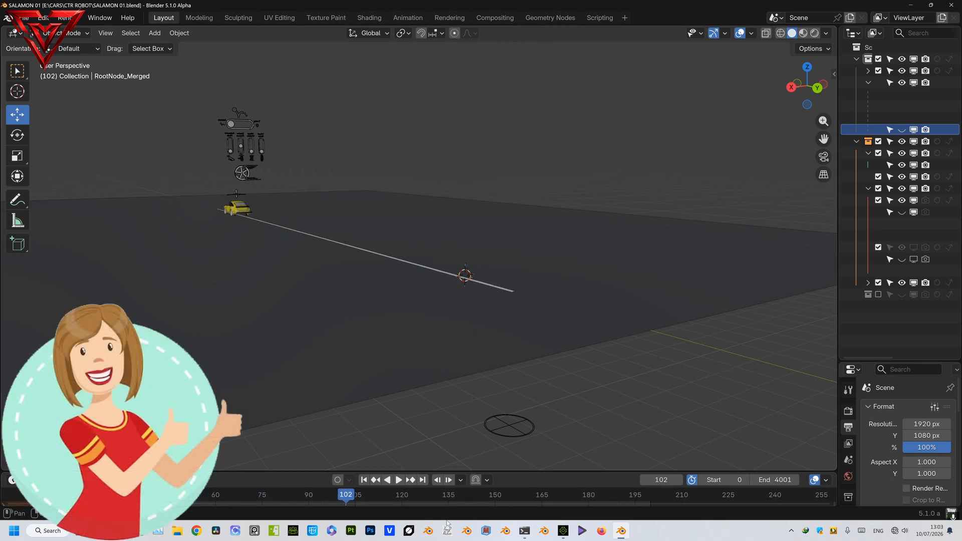
# Step: Switch back to iClone, play the imported car's animation, and replay it from the first frame
pyautogui.click(563, 530)
pyautogui.moveTo(631, 305)
pyautogui.mouseDown(button='right')
pyautogui.moveTo(603, 307)
pyautogui.moveTo(575, 262)
pyautogui.moveTo(483, 326)
pyautogui.moveTo(411, 334)
pyautogui.mouseUp(button='right')
pyautogui.moveTo(636, 310); pyautogui.dragTo(584, 314, button='right')
pyautogui.press('space')
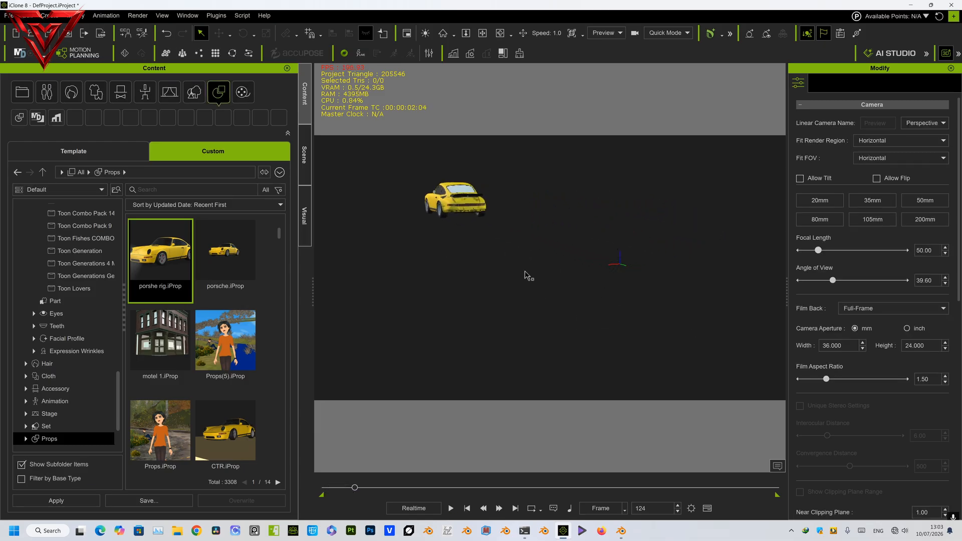
pyautogui.press('space')
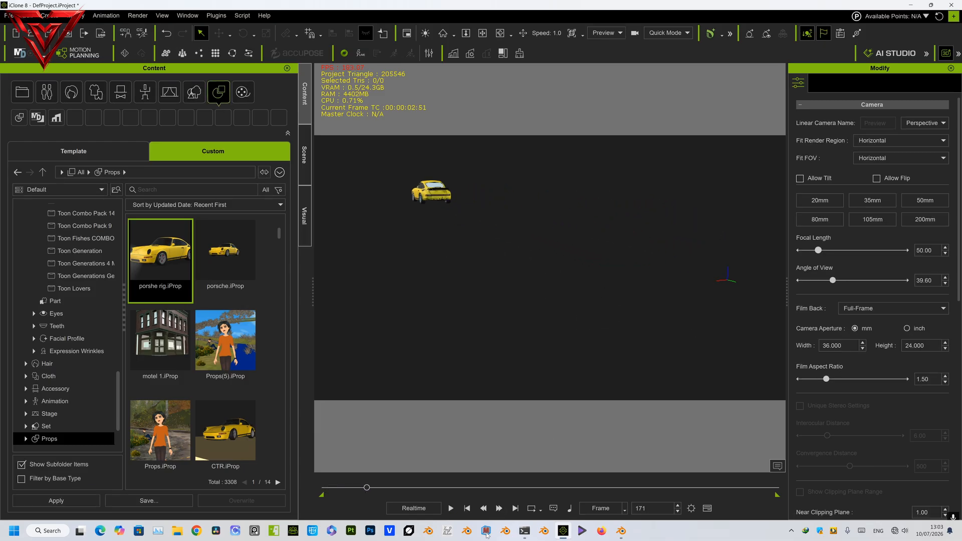
pyautogui.click(467, 508)
pyautogui.press('space')
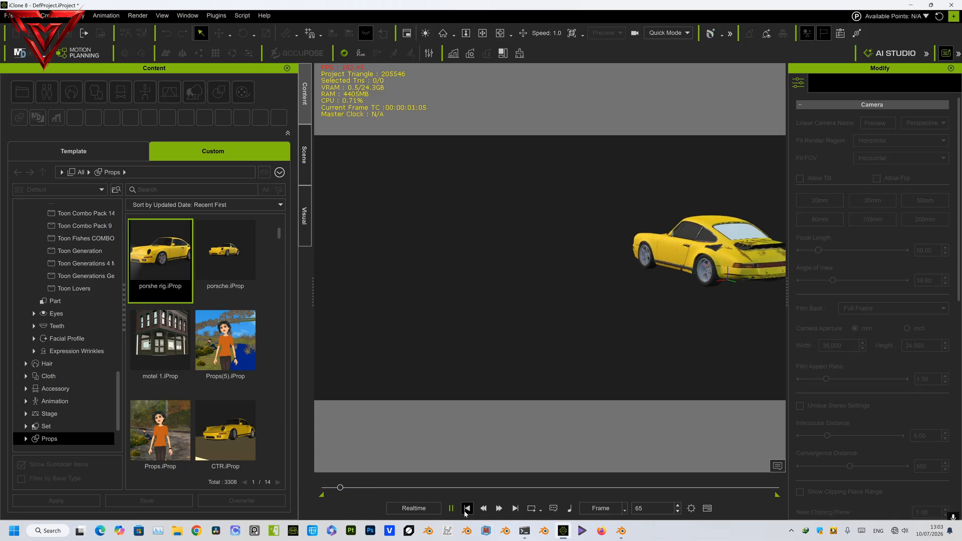
pyautogui.click(467, 508)
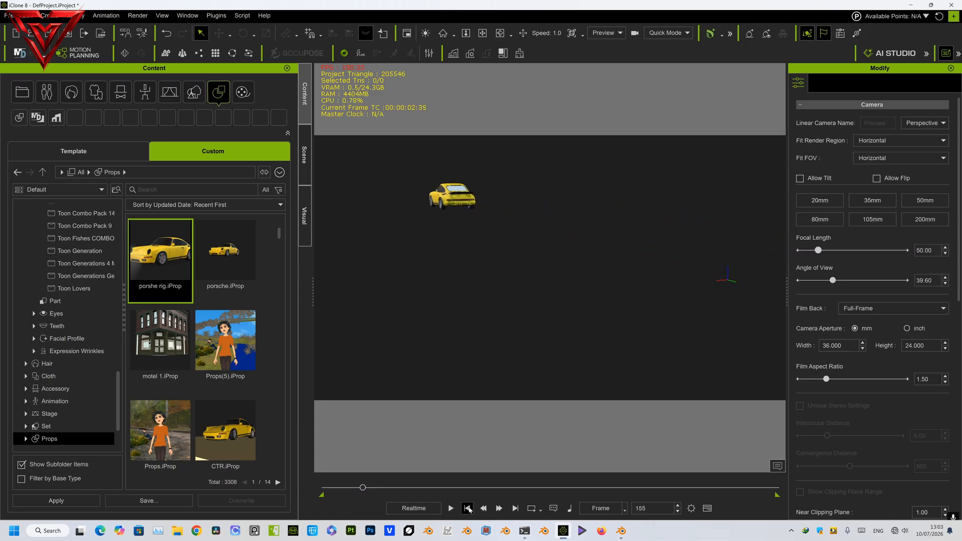
# Step: Select the whole imported car and save it to the custom Props library as "porsche 02"
pyautogui.scroll(6, 579, 287)
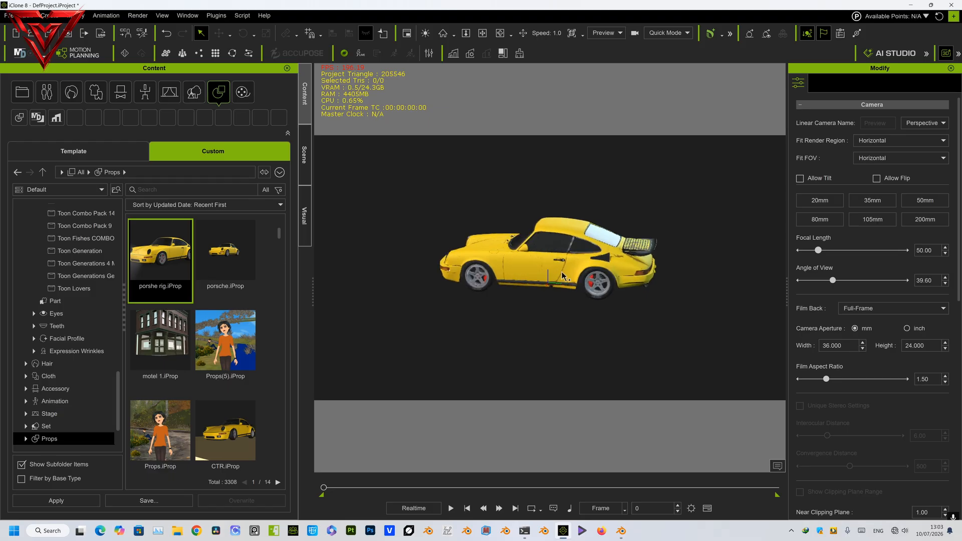
pyautogui.scroll(3, 560, 275)
pyautogui.moveTo(560, 276)
pyautogui.mouseDown(button='right')
pyautogui.moveTo(544, 286)
pyautogui.moveTo(557, 289)
pyautogui.mouseUp(button='right')
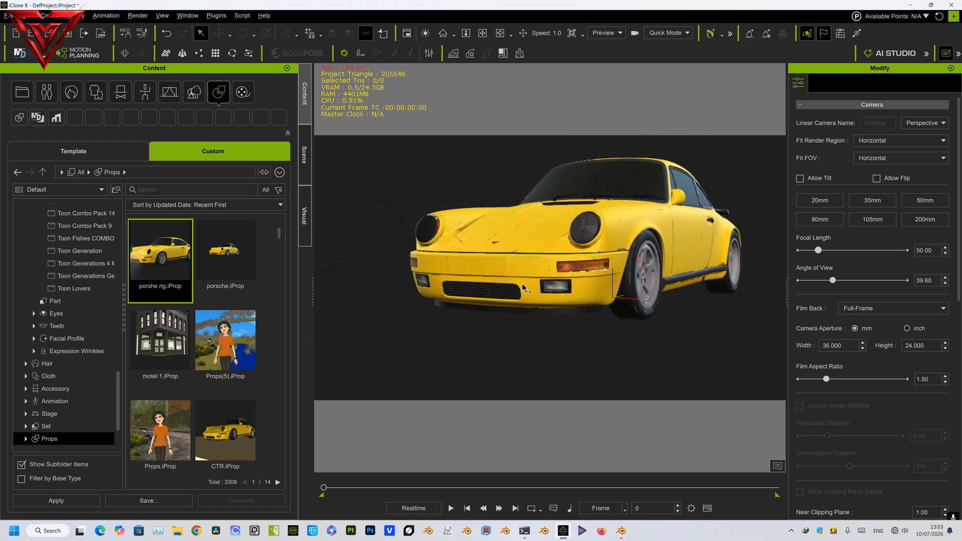
pyautogui.moveTo(314, 287); pyautogui.dragTo(256, 288)
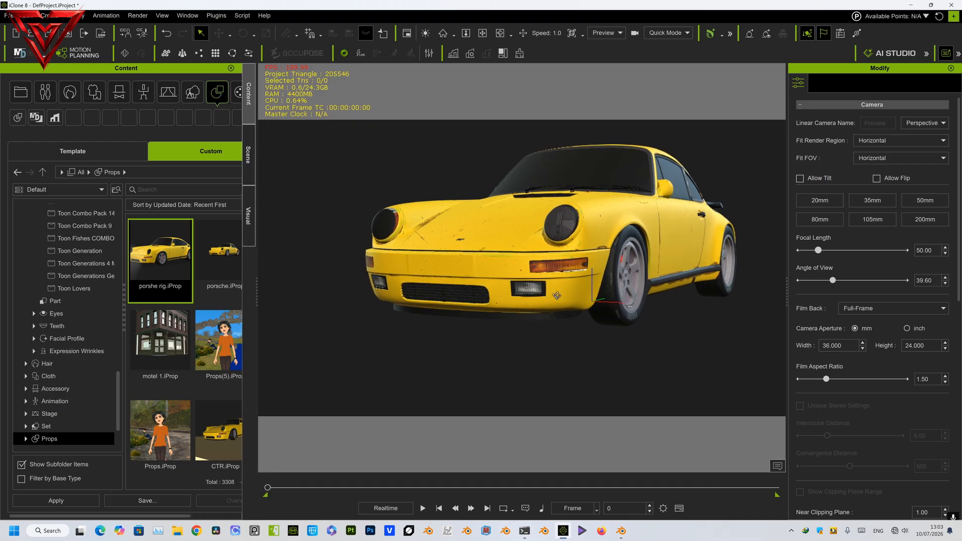
pyautogui.click(584, 243)
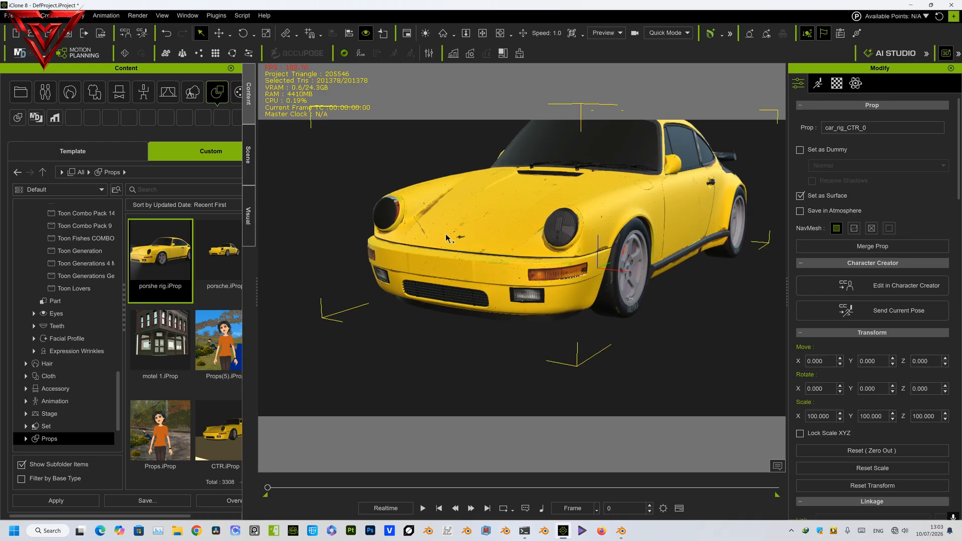
pyautogui.click(170, 498)
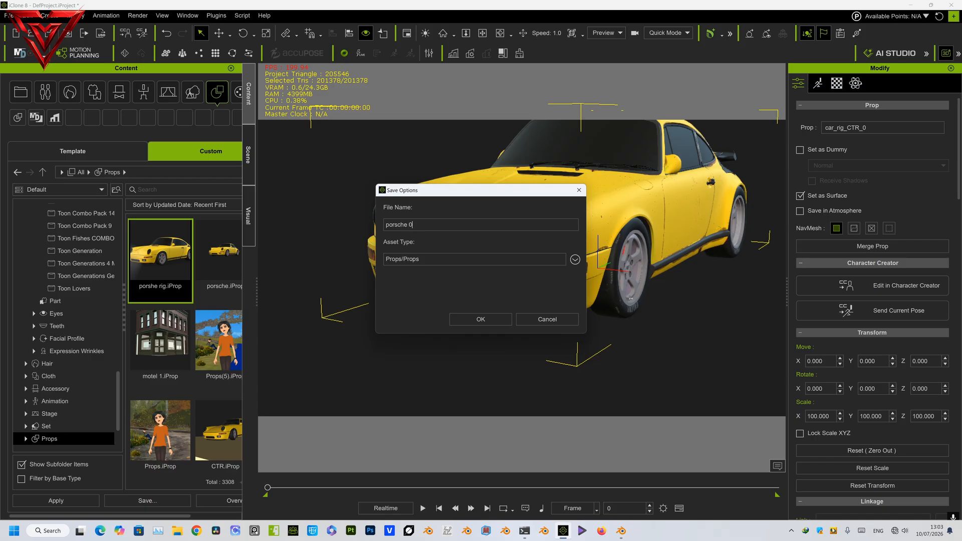
pyautogui.press('Return')
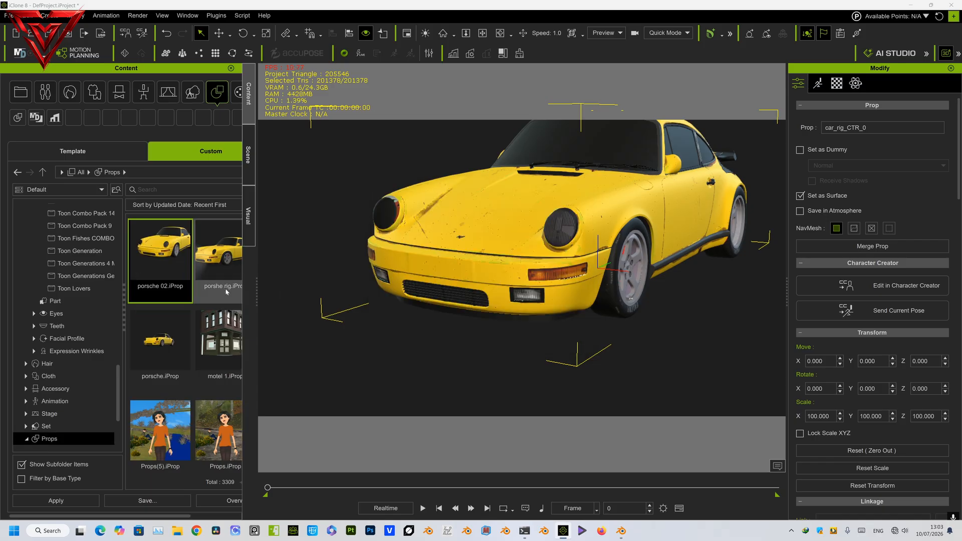
# Step: Enlarge the viewport, delete the car from the scene, and load the saved porsche 02 prop in its place
pyautogui.moveTo(256, 273); pyautogui.dragTo(212, 270)
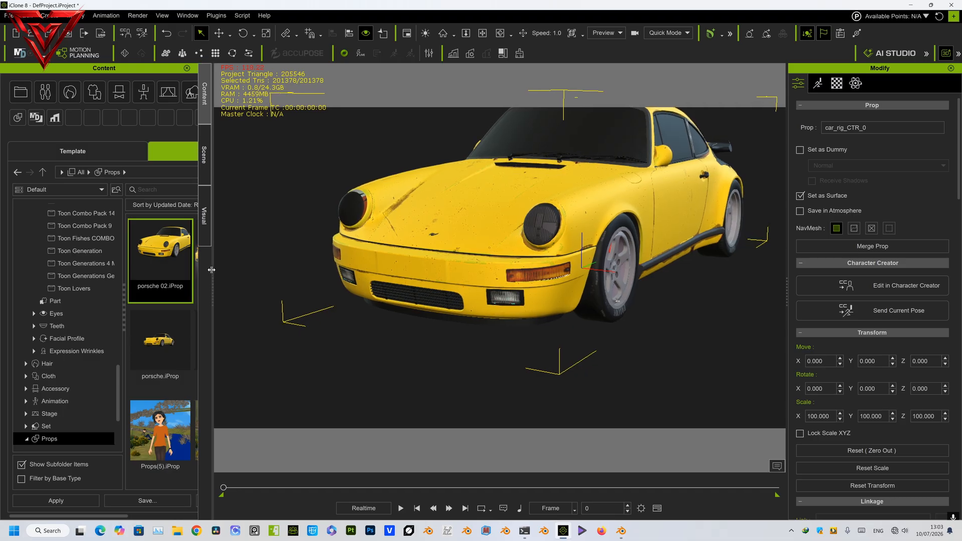
pyautogui.moveTo(422, 228); pyautogui.dragTo(386, 263, button='middle')
pyautogui.moveTo(386, 263); pyautogui.dragTo(474, 260, button='right')
pyautogui.moveTo(620, 247); pyautogui.dragTo(554, 253, button='right')
pyautogui.scroll(-2, 554, 253)
pyautogui.scroll(-2, 555, 253)
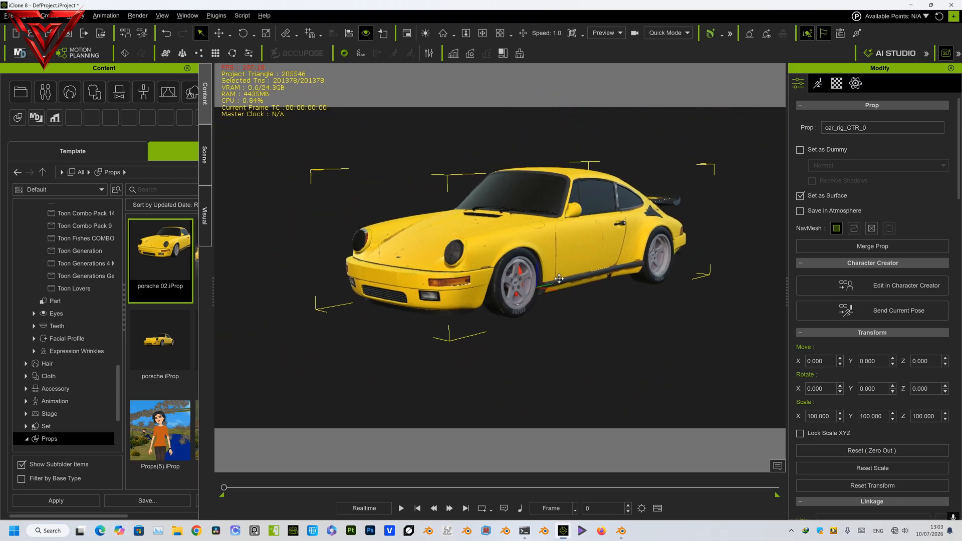
pyautogui.press('Delete')
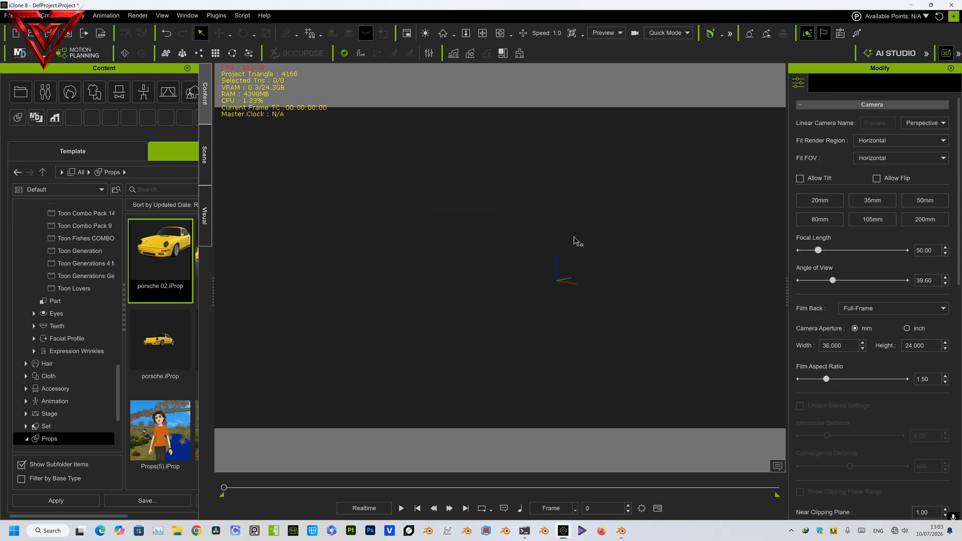
pyautogui.doubleClick(165, 234)
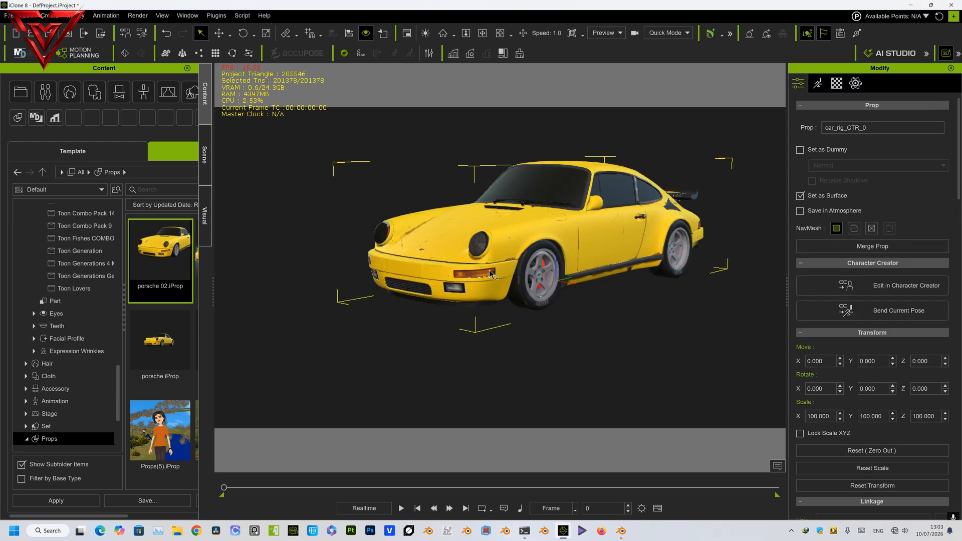
# Step: Play the reloaded car's animation from different angles and return the timeline to the first frame
pyautogui.scroll(3, 533, 273)
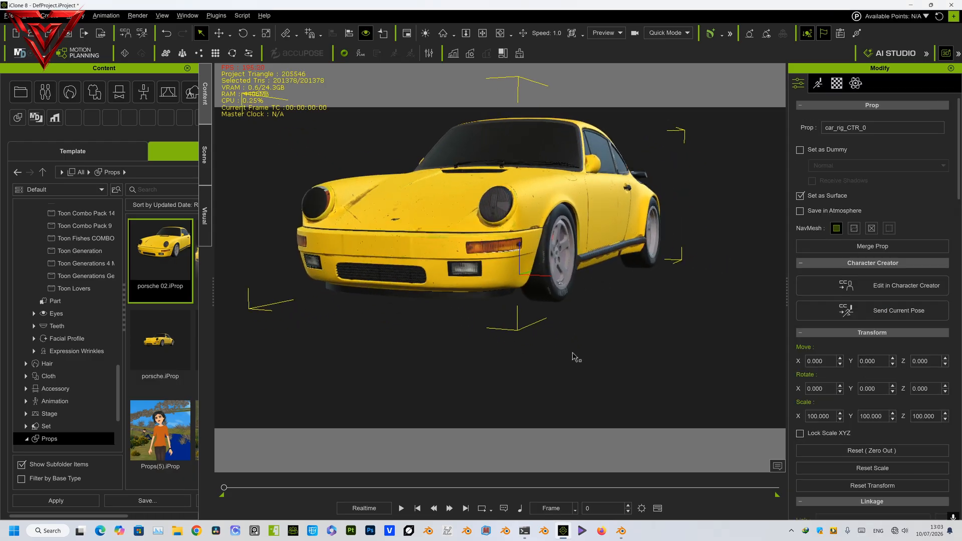
pyautogui.press('space')
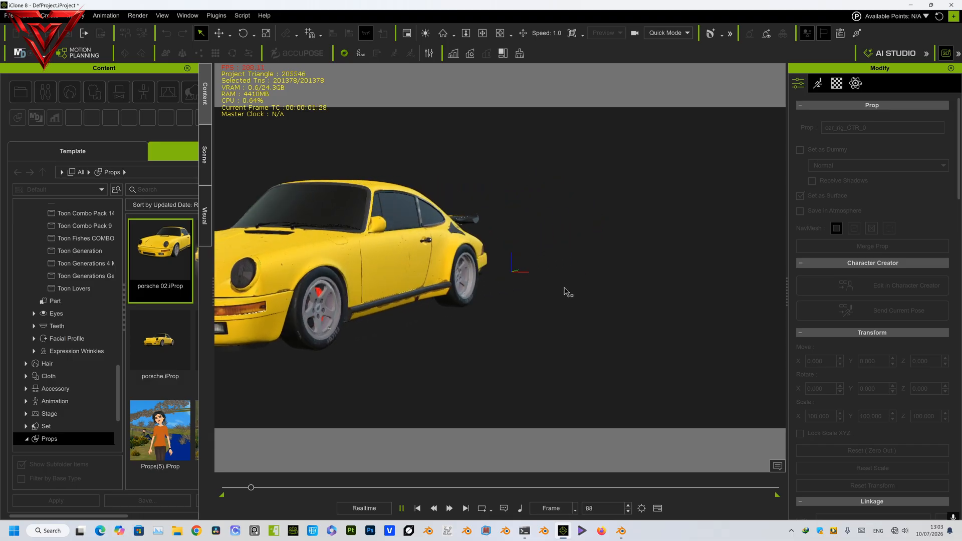
pyautogui.click(419, 508)
pyautogui.moveTo(521, 293); pyautogui.dragTo(459, 301, button='right')
pyautogui.press('space')
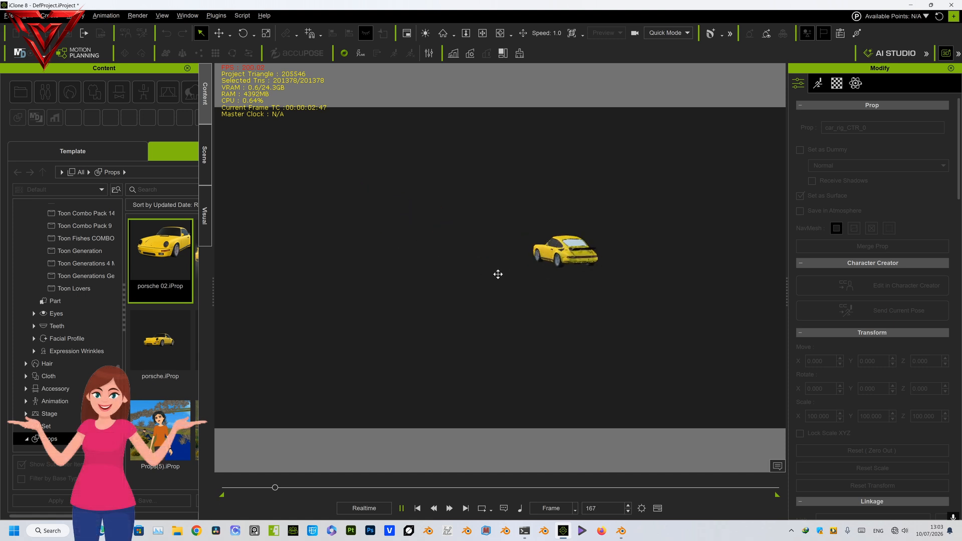
pyautogui.press('space')
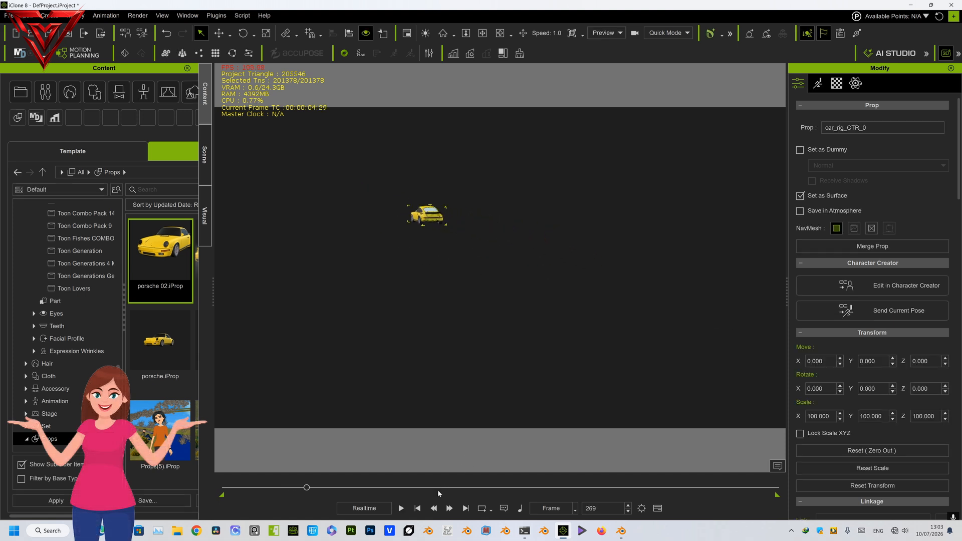
pyautogui.click(420, 509)
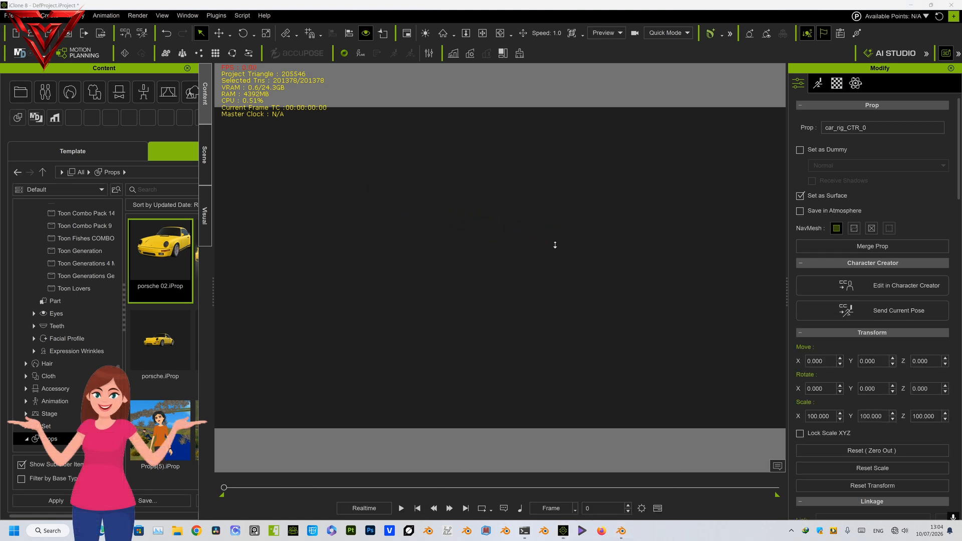
# Step: Switch to Blender, return to frame 0, reopen the viewport sidebar, and choose the Drift 02 animation preset in Launch Control
pyautogui.click(620, 531)
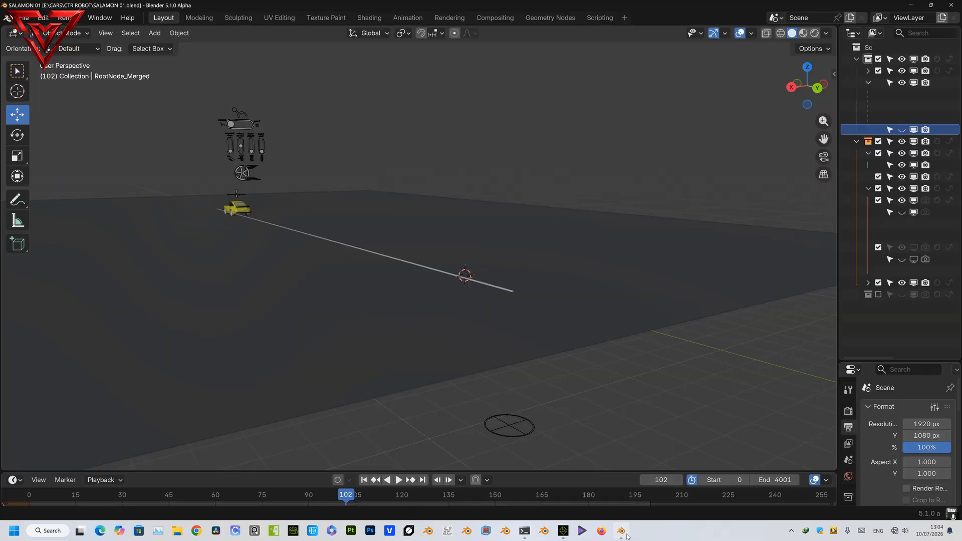
pyautogui.click(364, 480)
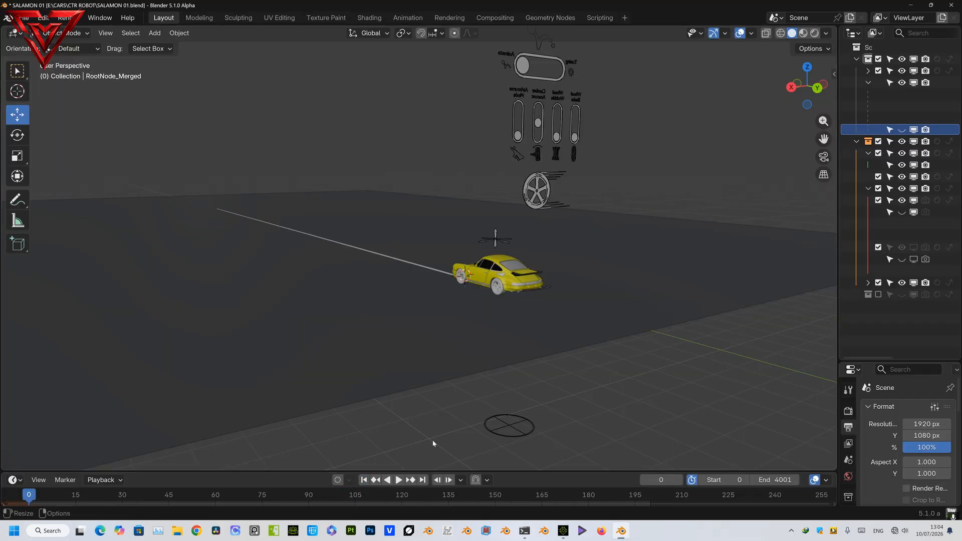
pyautogui.click(837, 77)
pyautogui.scroll(3, 746, 125)
pyautogui.click(758, 130)
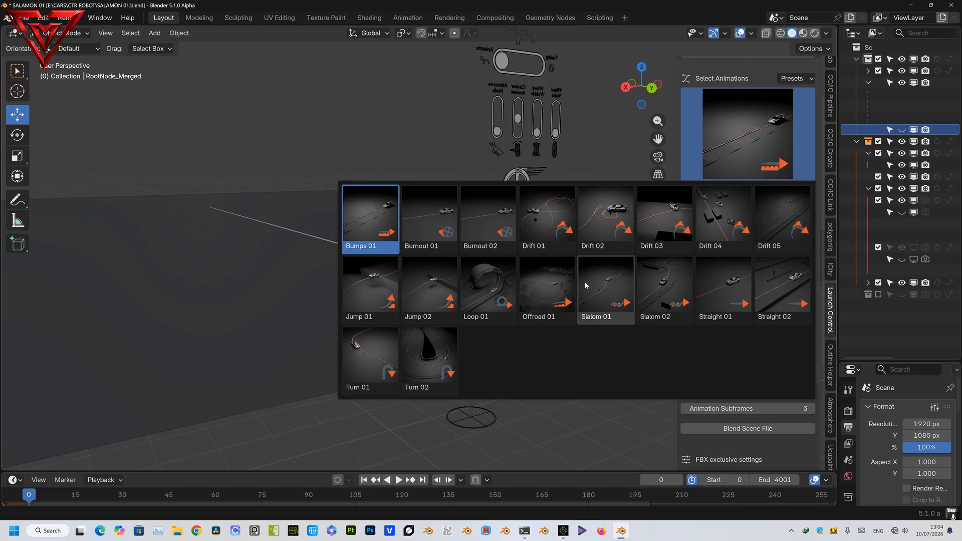
pyautogui.click(617, 220)
pyautogui.click(753, 163)
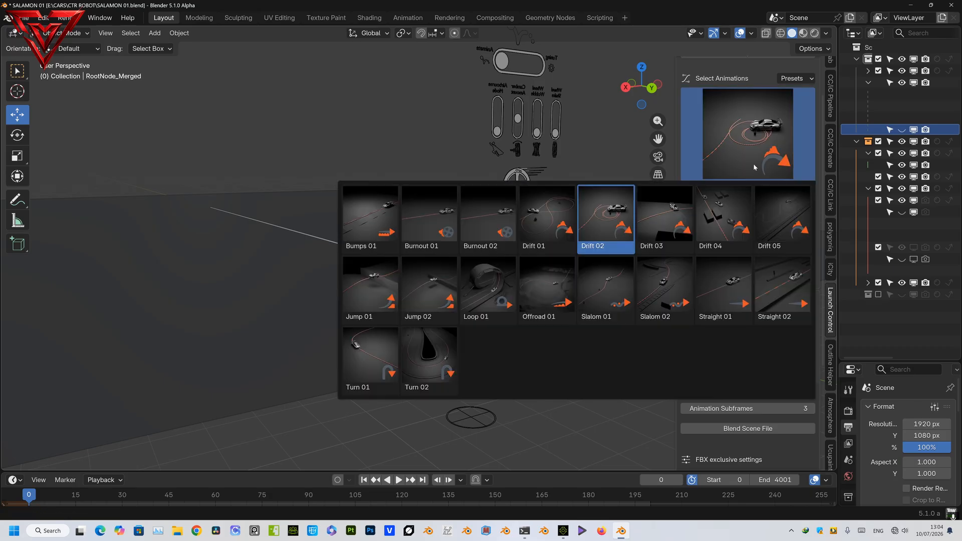
pyautogui.click(597, 221)
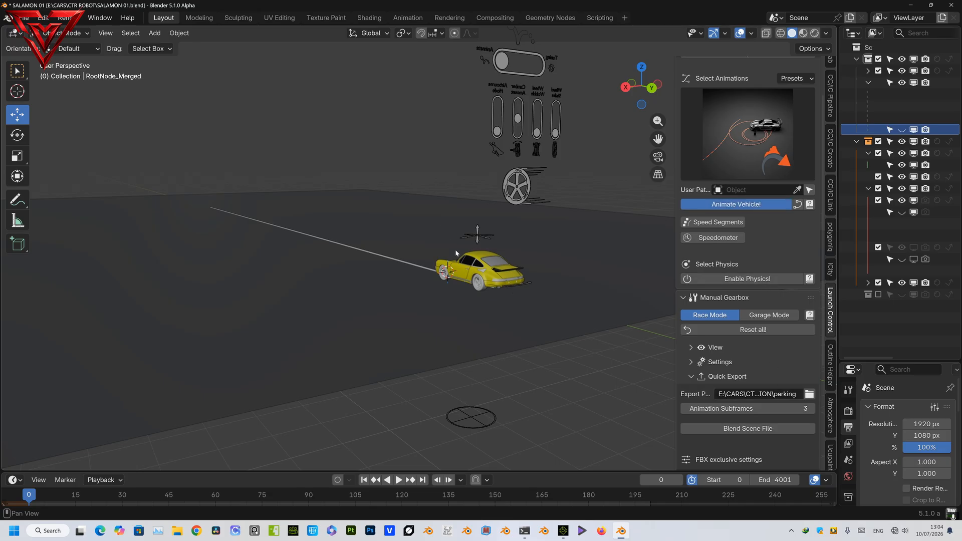
# Step: Play the car's Drift 02 animation in the viewport, examine its path up close, and return the timeline to frame 0
pyautogui.scroll(-1, 467, 323)
pyautogui.press('space')
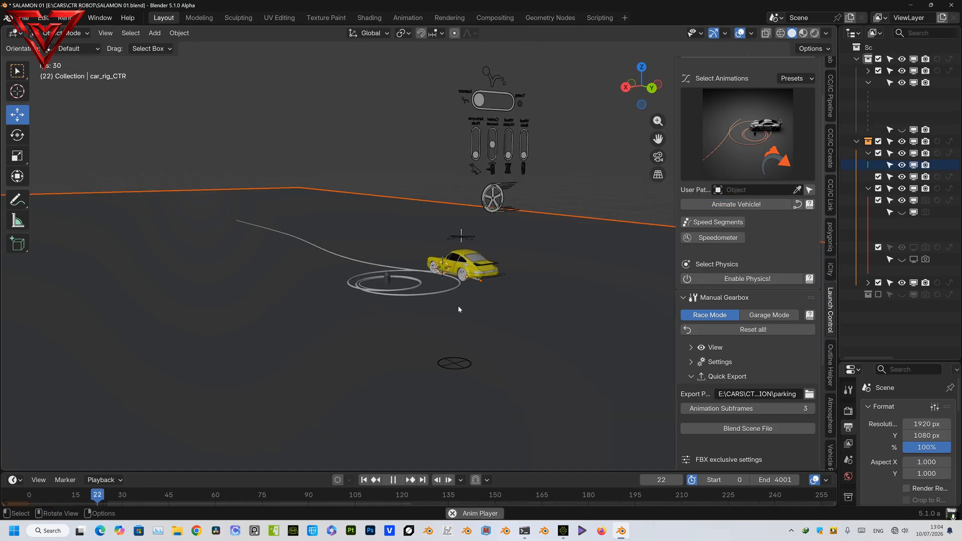
pyautogui.scroll(3, 465, 297)
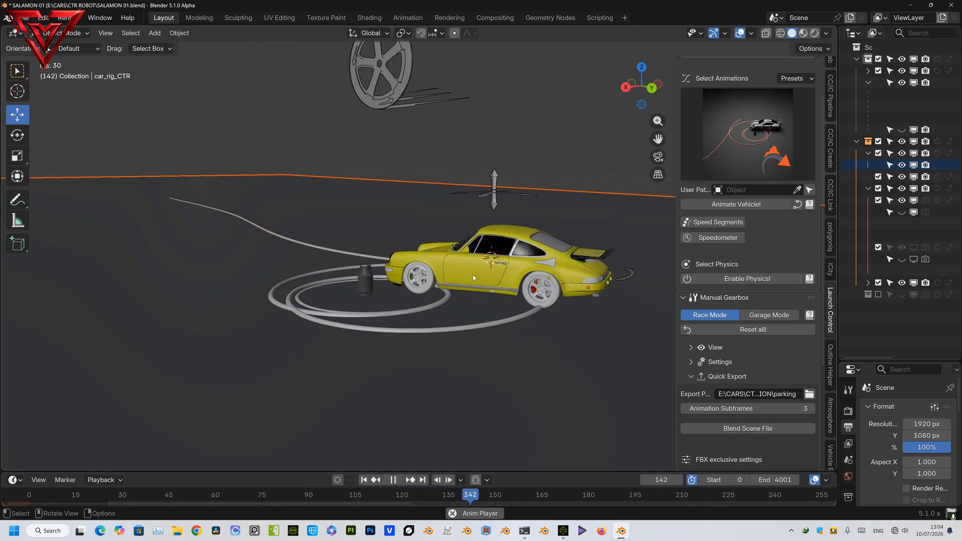
pyautogui.press('space')
pyautogui.hotkey('shift', 'Left')
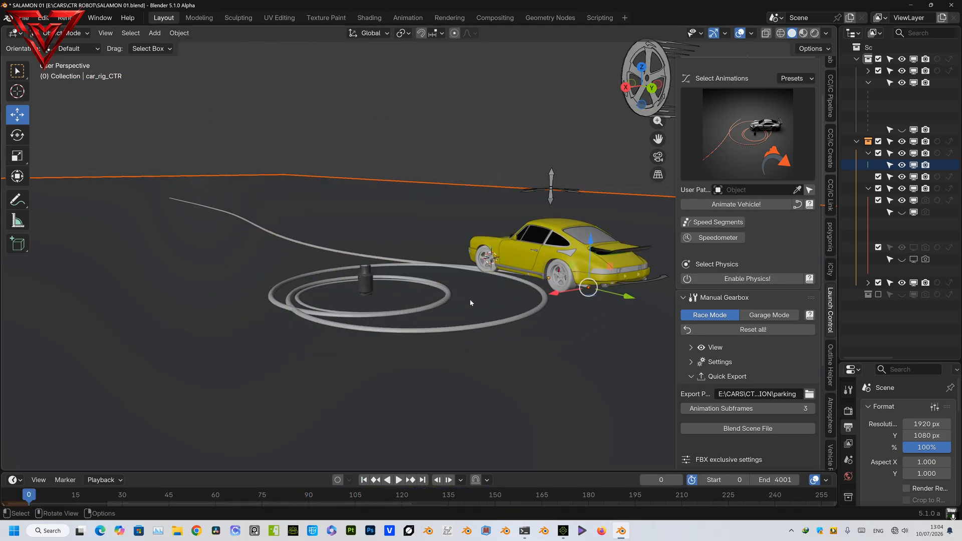
pyautogui.keyDown('shift'); pyautogui.moveTo(598, 324); pyautogui.dragTo(546, 306, button='middle'); pyautogui.keyUp('shift')
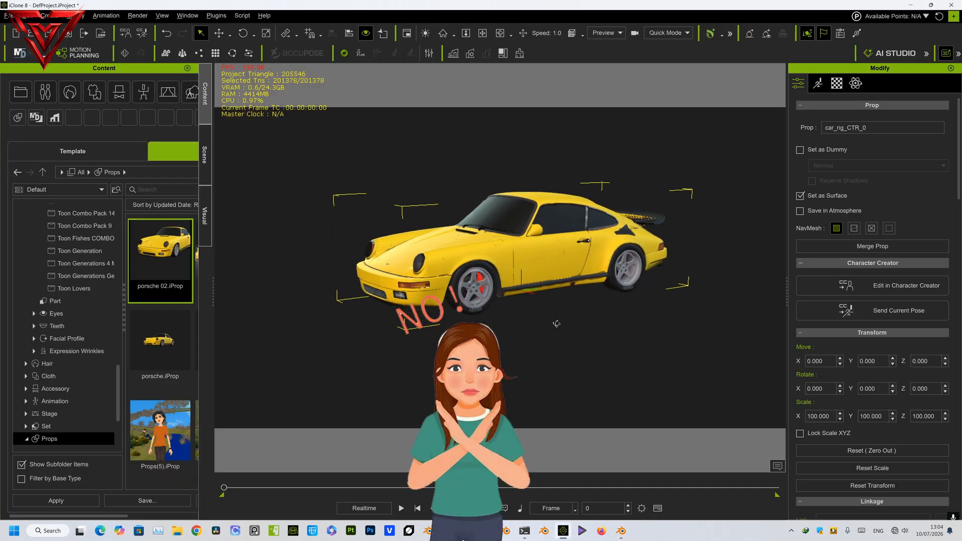
# Step: Switch to Blender, enable physics for the vehicle, and test the simulation with a short playback
pyautogui.click(621, 530)
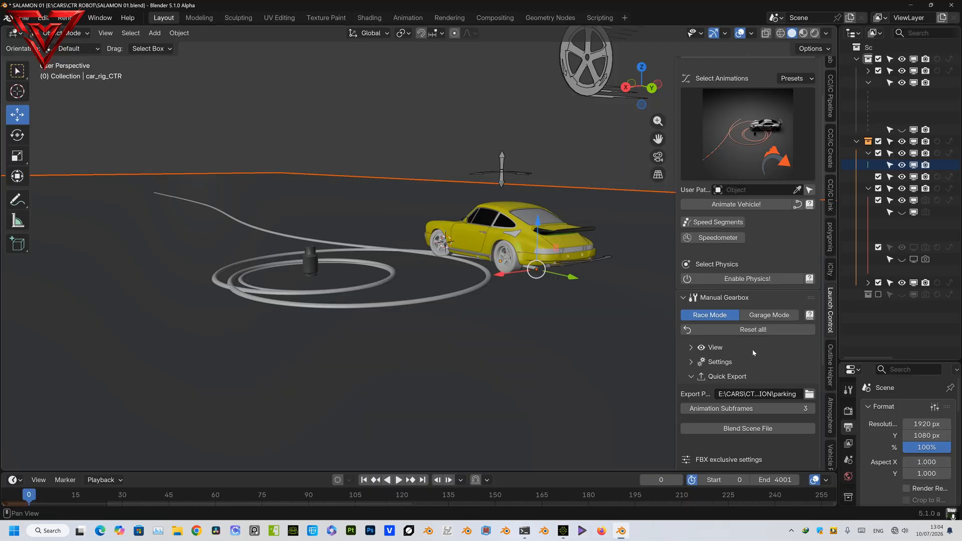
pyautogui.click(747, 279)
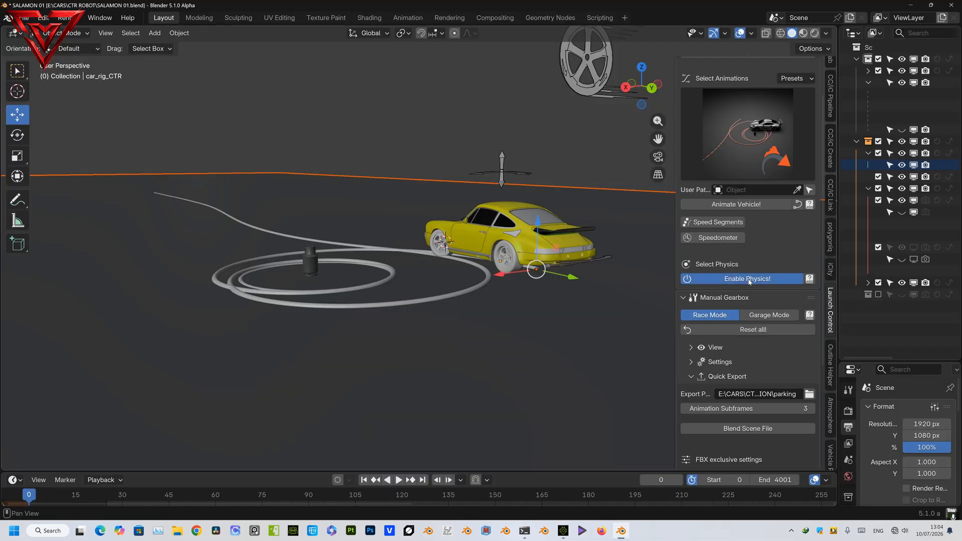
pyautogui.click(399, 481)
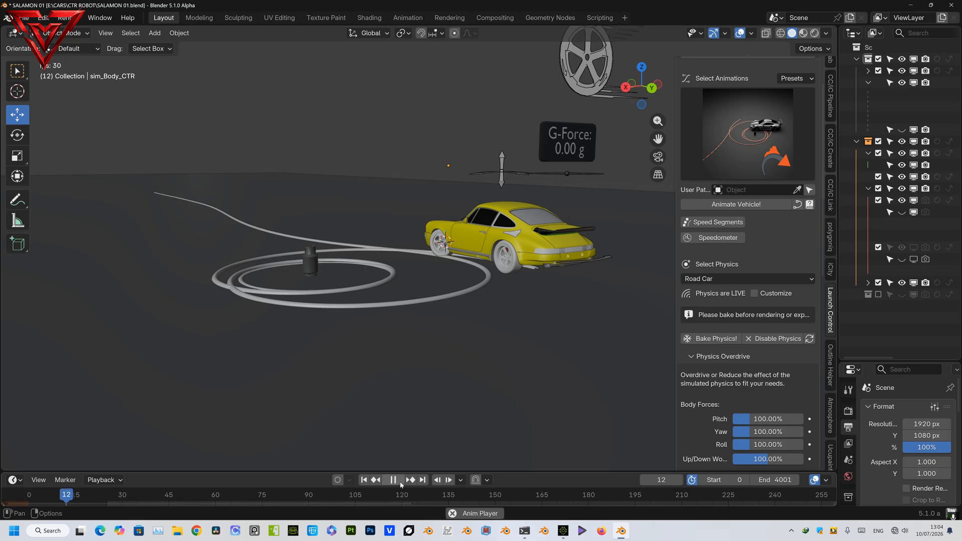
pyautogui.press('Escape')
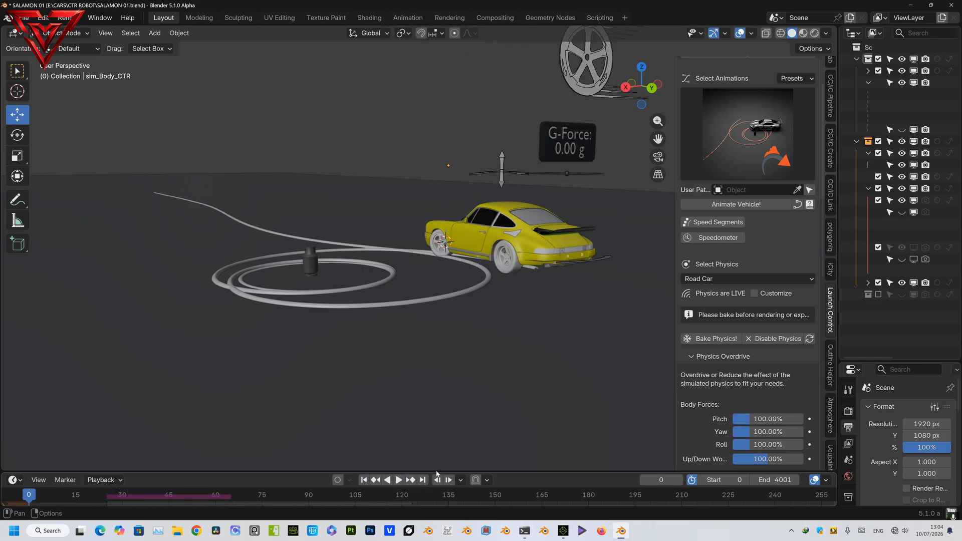
# Step: Bake the vehicle's physics with Warm Up and the Packed target, and export the animation as an FBX named drift2
pyautogui.click(724, 340)
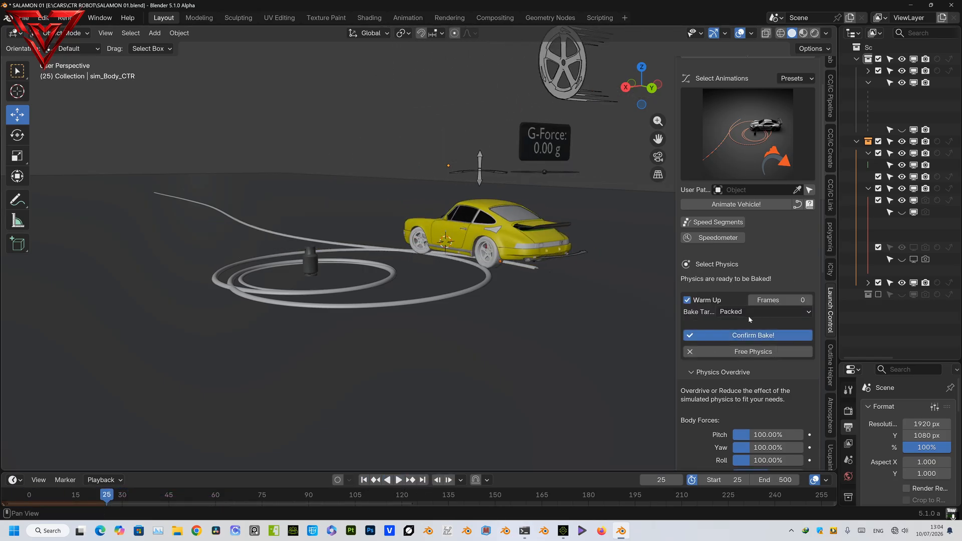
pyautogui.click(753, 335)
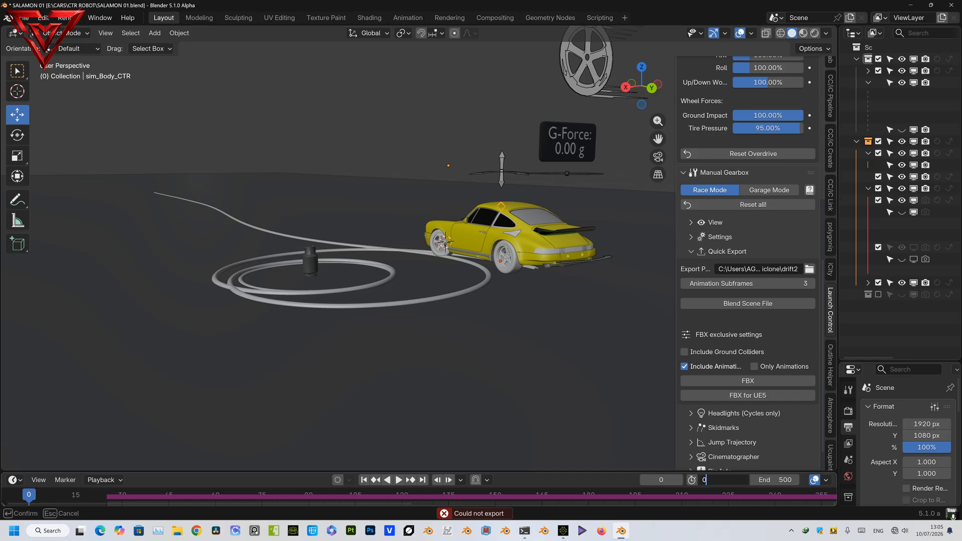
pyautogui.click(769, 376)
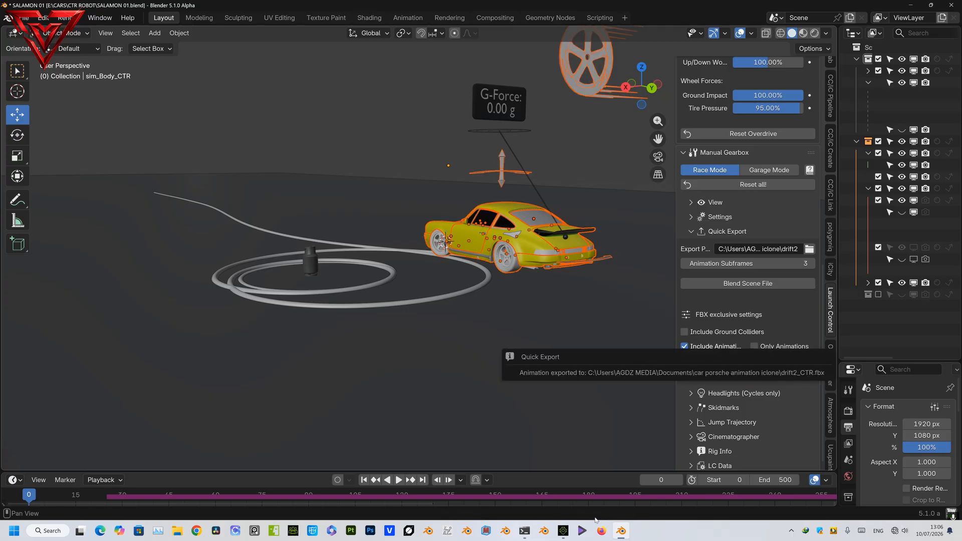
# Step: Switch to iClone, open the Perform List Editor for the car, and start adding a motion to it
pyautogui.click(562, 530)
pyautogui.rightClick(490, 240)
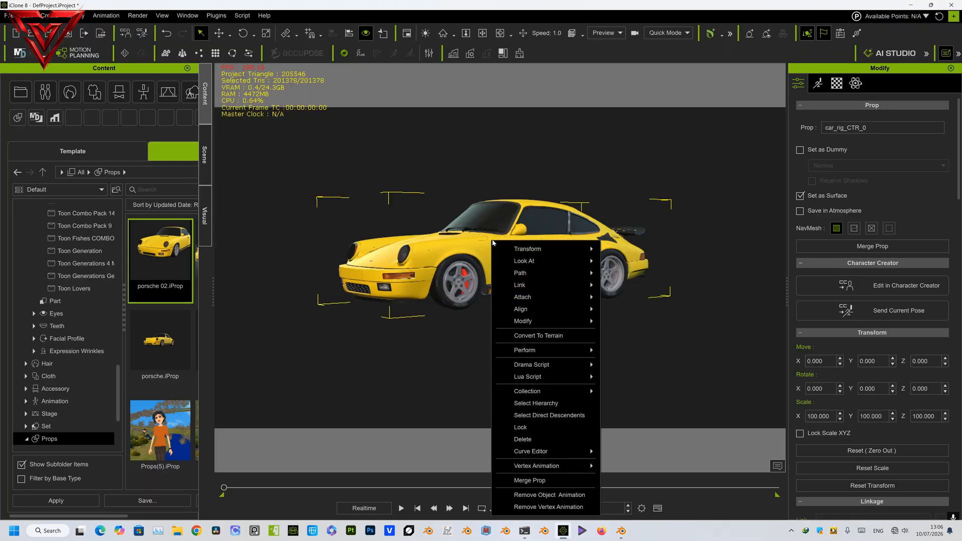
pyautogui.rightClick(473, 242)
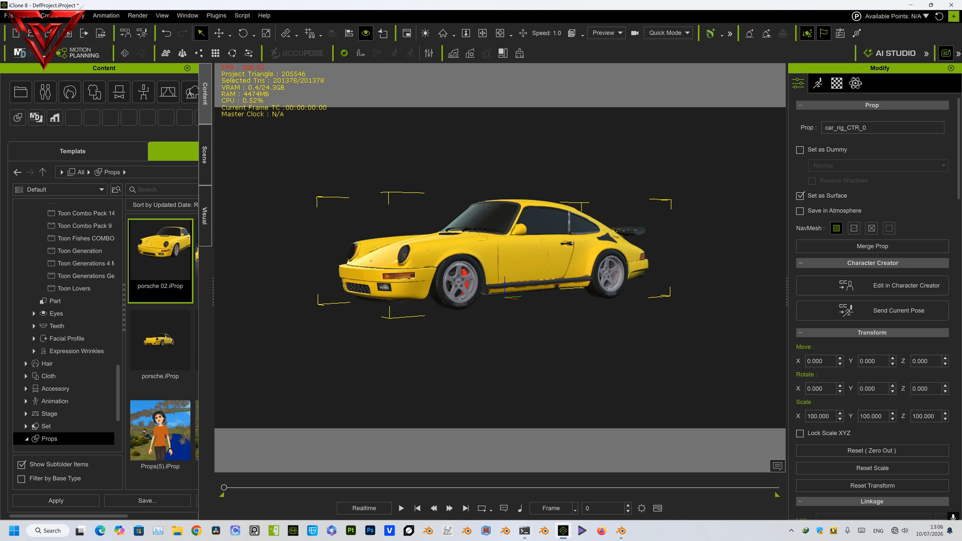
pyautogui.moveTo(544, 355)
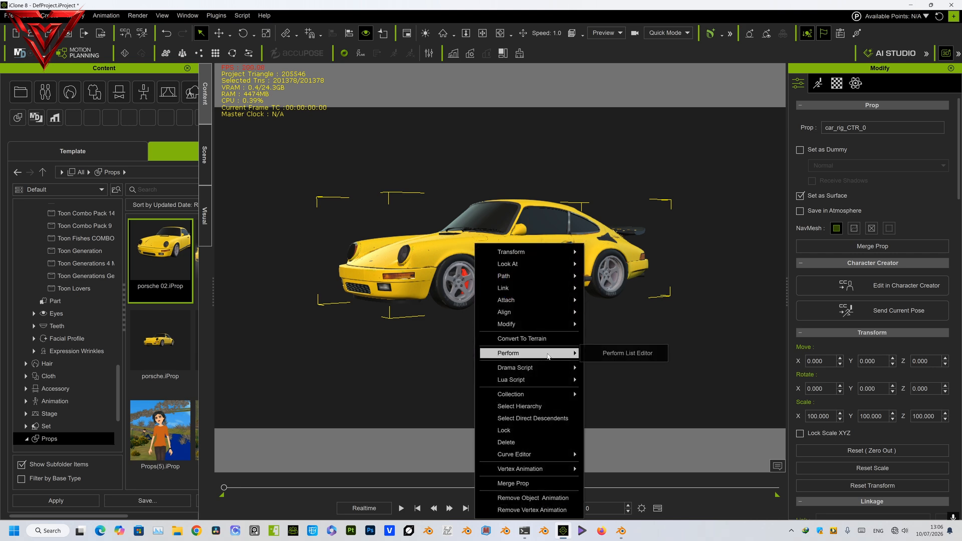
pyautogui.click(626, 353)
pyautogui.click(496, 395)
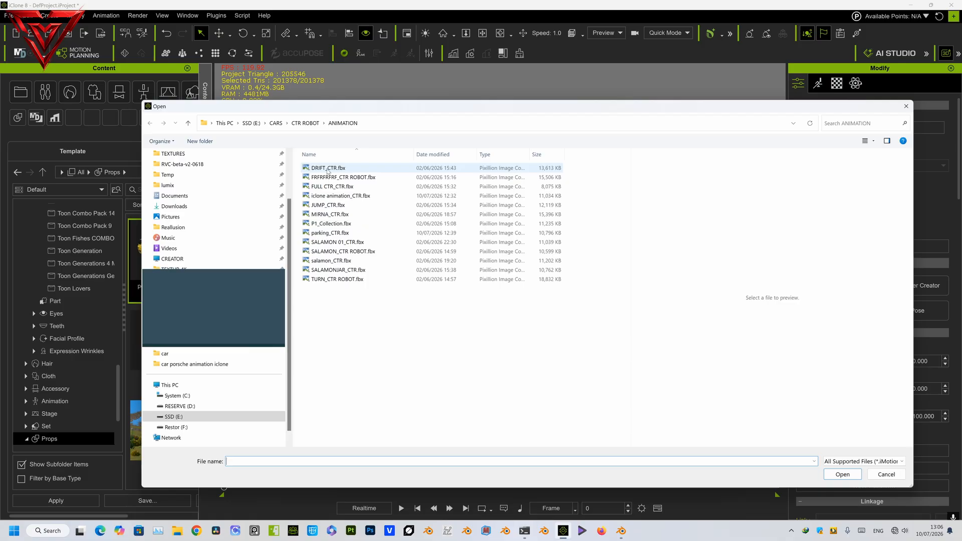
# Step: Add drift2_CTR.fbx from the car porsche animation iclone folder in Documents to the perform list and close the editor
pyautogui.click(281, 196)
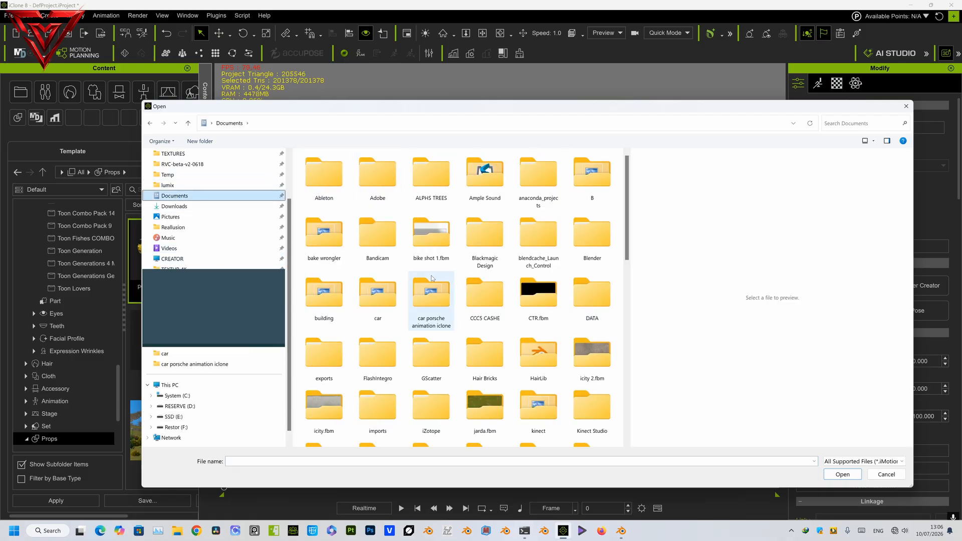
pyautogui.doubleClick(427, 294)
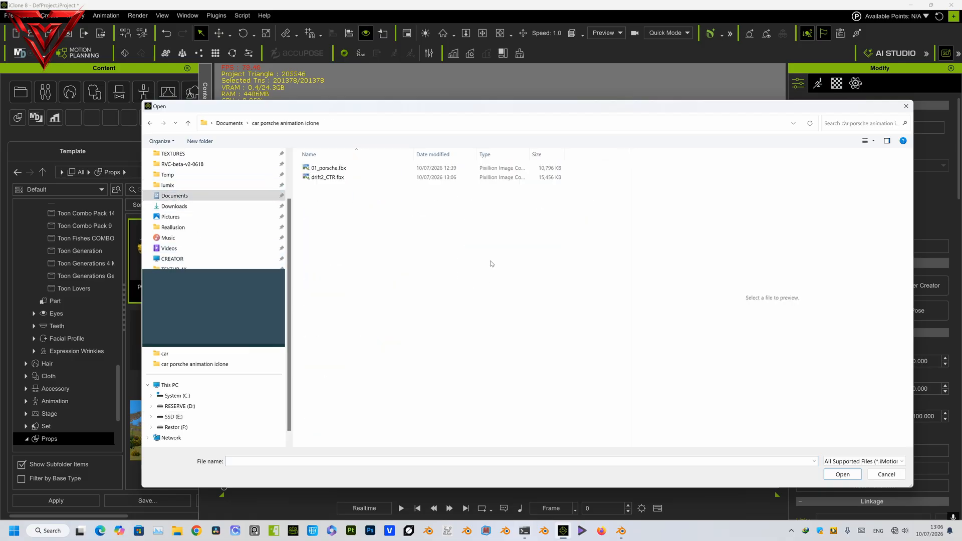
pyautogui.click(337, 179)
pyautogui.click(842, 474)
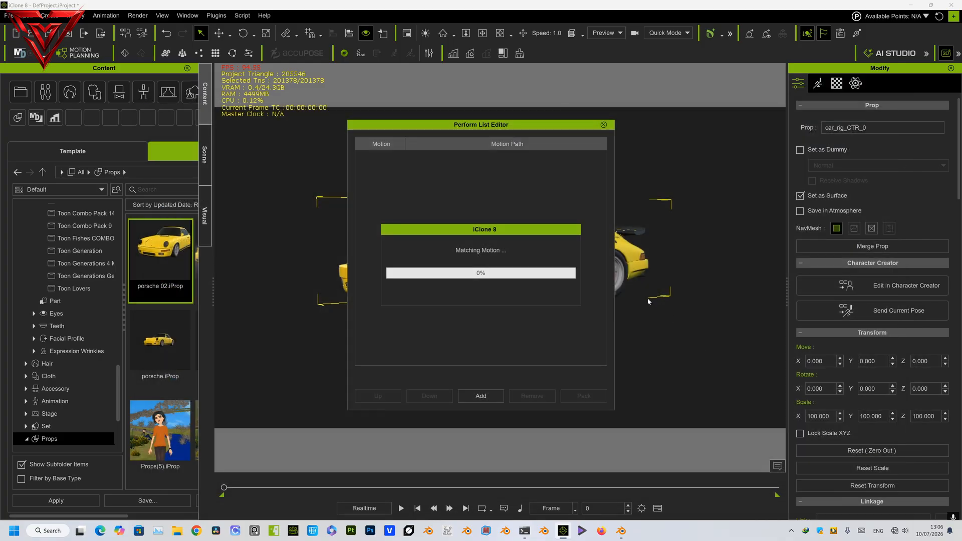
pyautogui.click(447, 381)
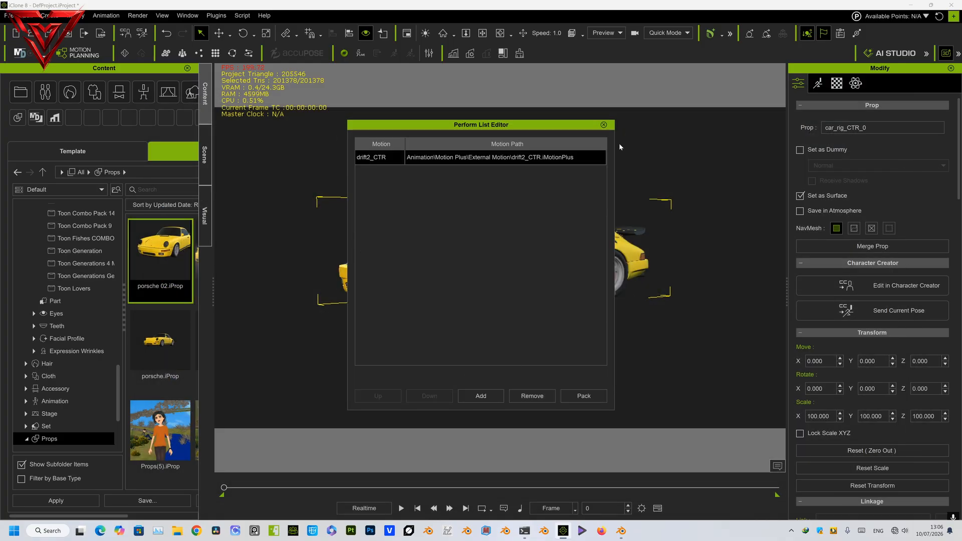
pyautogui.click(604, 125)
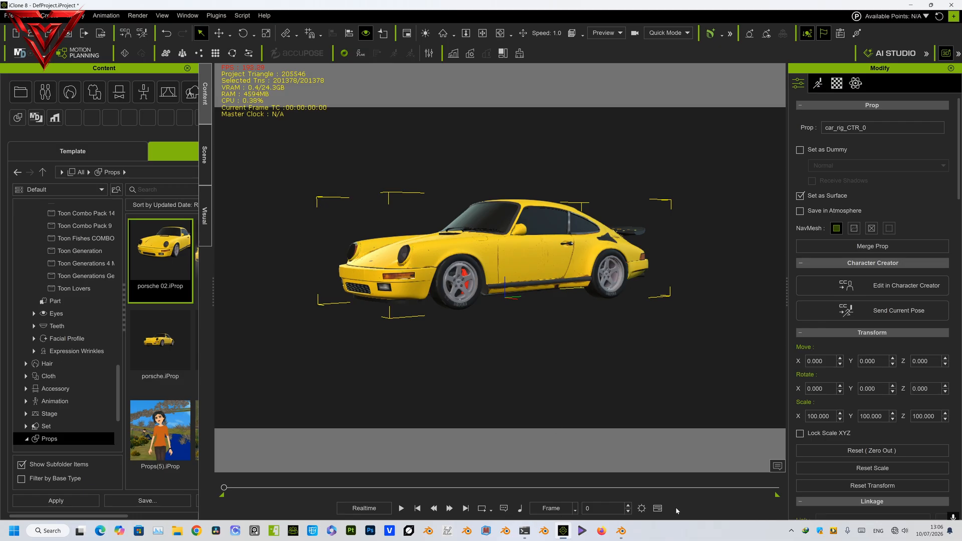
# Step: Open the timeline, show the full length of the car's Default animation clip, and play that animation
pyautogui.click(658, 509)
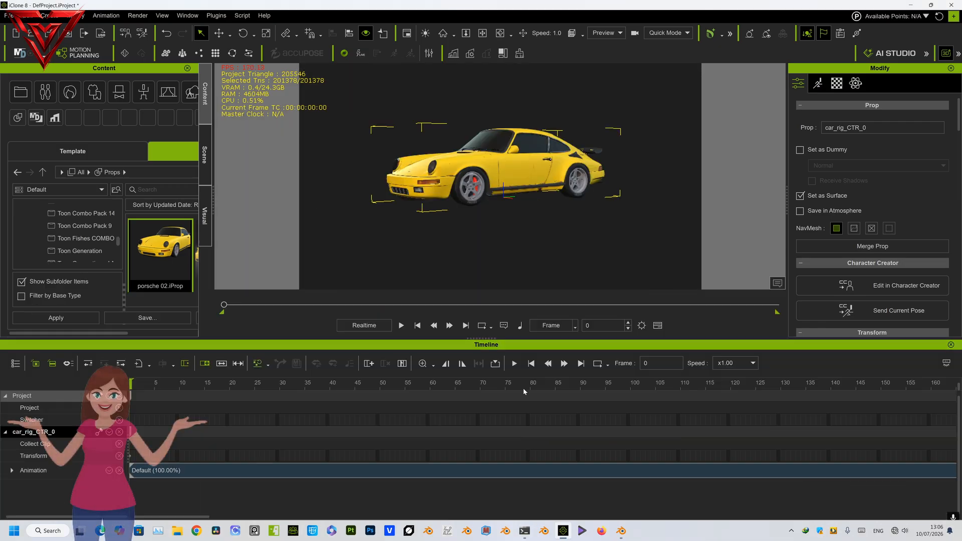
pyautogui.scroll(-10, 463, 399)
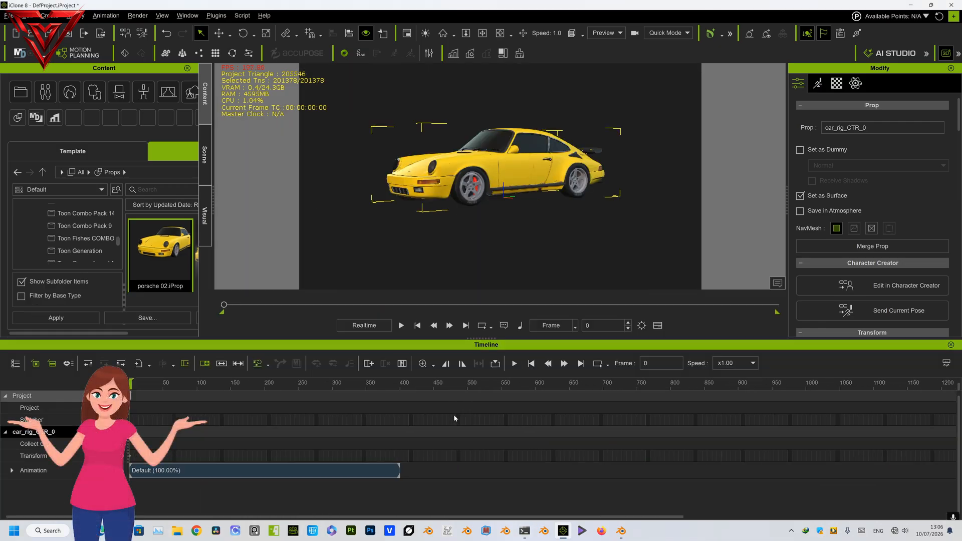
pyautogui.press('space')
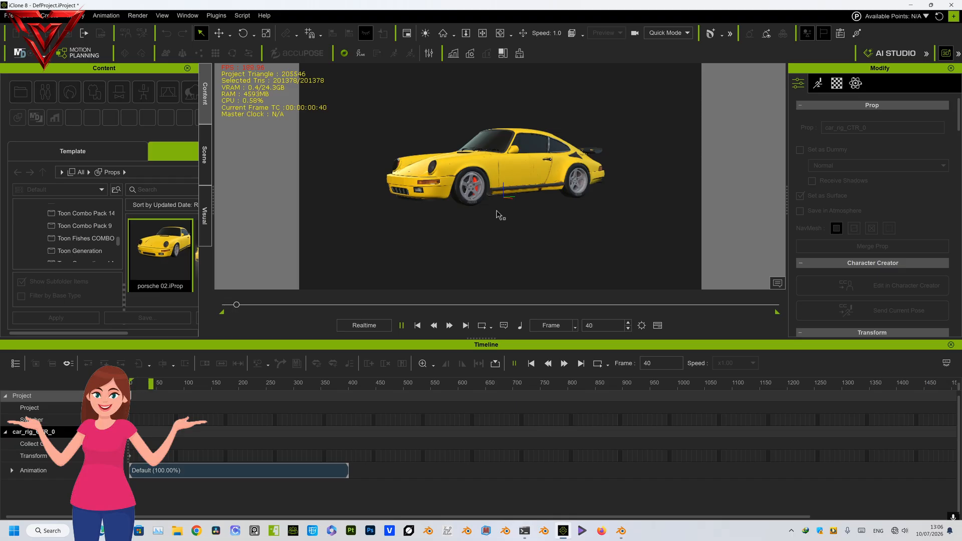
pyautogui.press('space')
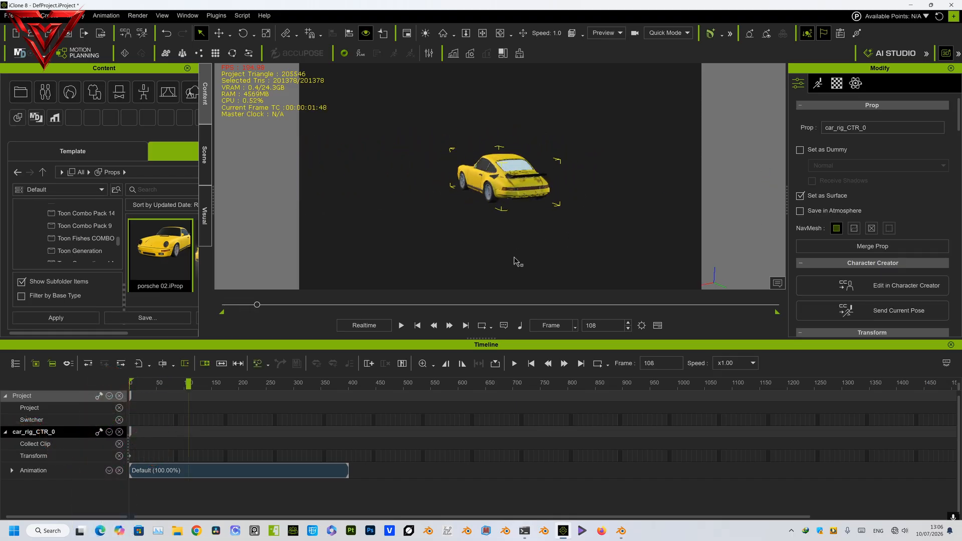
pyautogui.press('space')
pyautogui.press('space')
# Step: Move the playhead to frame 456, past the Default clip, and apply the drift2_CTR perform motion to the car
pyautogui.moveTo(218, 385); pyautogui.dragTo(361, 401)
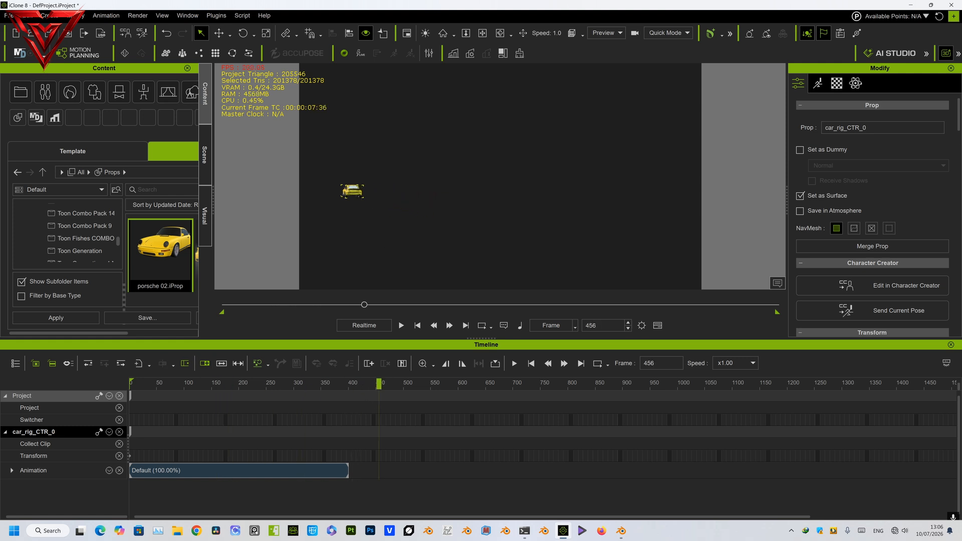
pyautogui.rightClick(358, 195)
pyautogui.moveTo(440, 302)
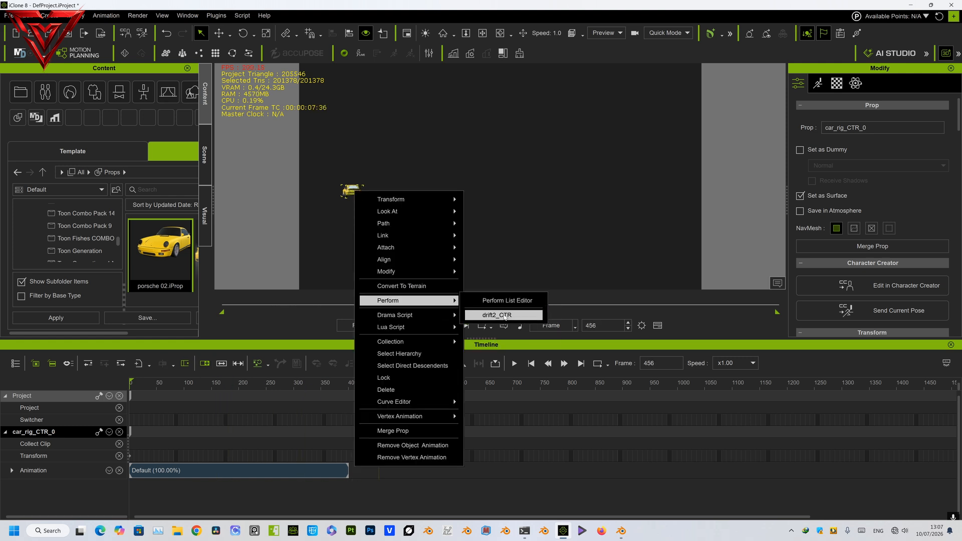
pyautogui.click(504, 316)
pyautogui.click(380, 430)
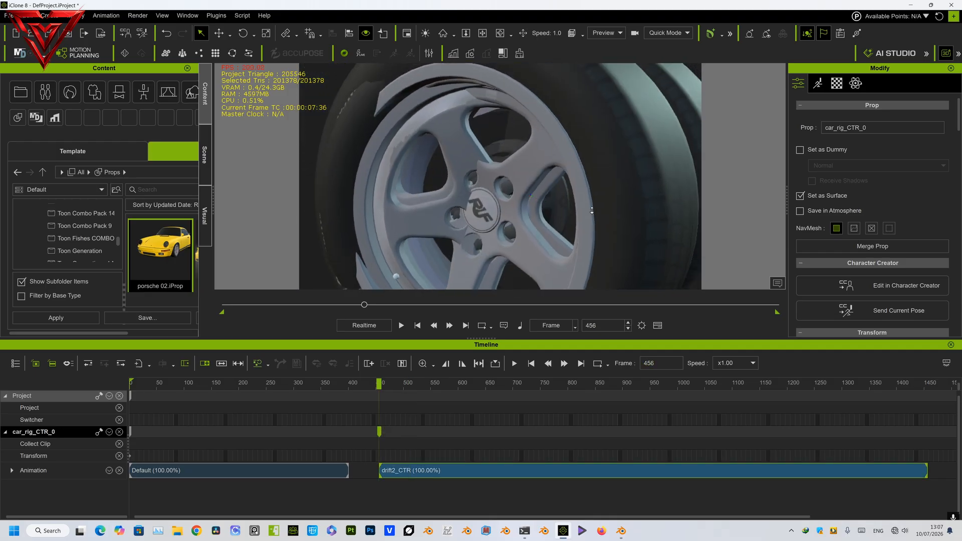
# Step: Delete the Default clip from the car's animation track and move the drift2_CTR clip to the start of the timeline
pyautogui.click(326, 470)
pyautogui.press('Delete')
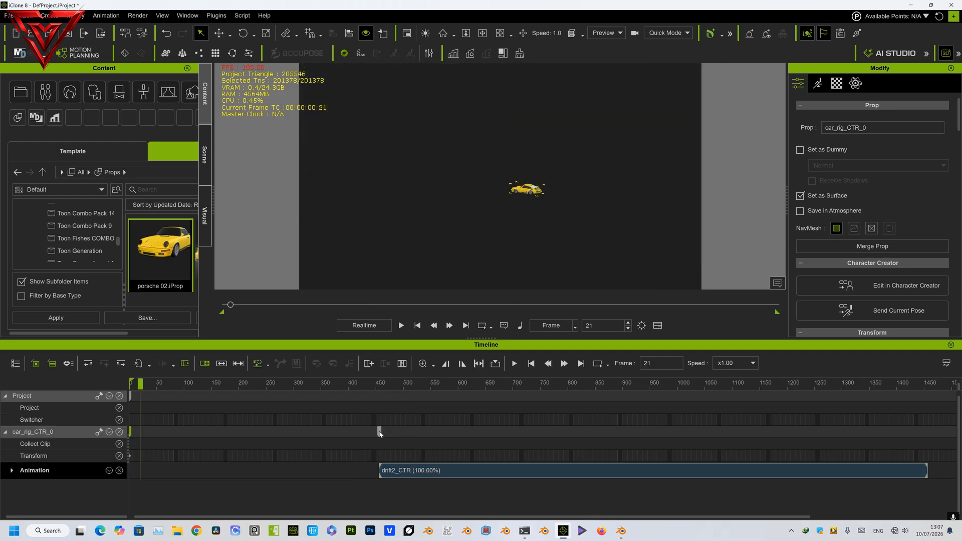
pyautogui.moveTo(386, 470); pyautogui.dragTo(119, 461)
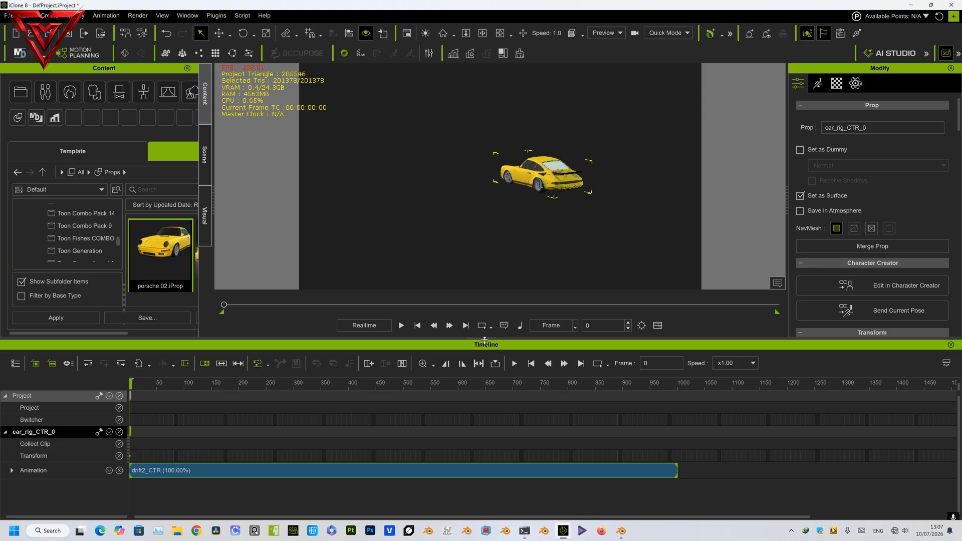
# Step: Enlarge the viewport and play the car's drift2_CTR animation from the first frame, viewing it from different angles
pyautogui.moveTo(484, 340); pyautogui.dragTo(483, 435)
pyautogui.press('space')
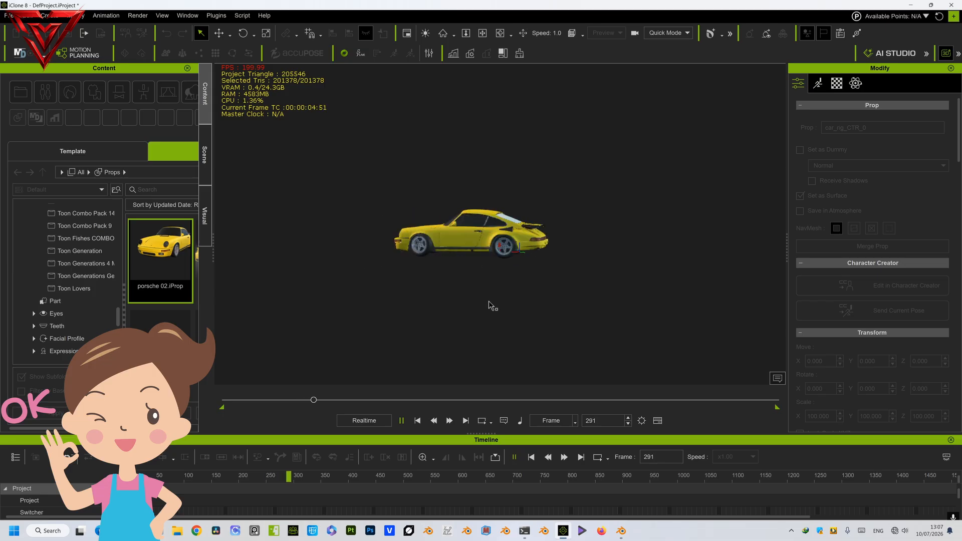
pyautogui.click(411, 248)
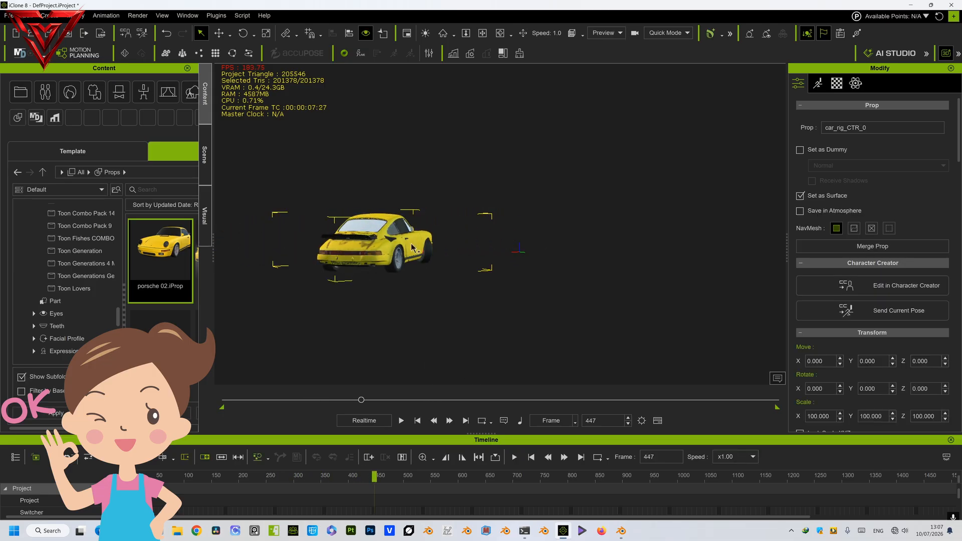
pyautogui.press('space')
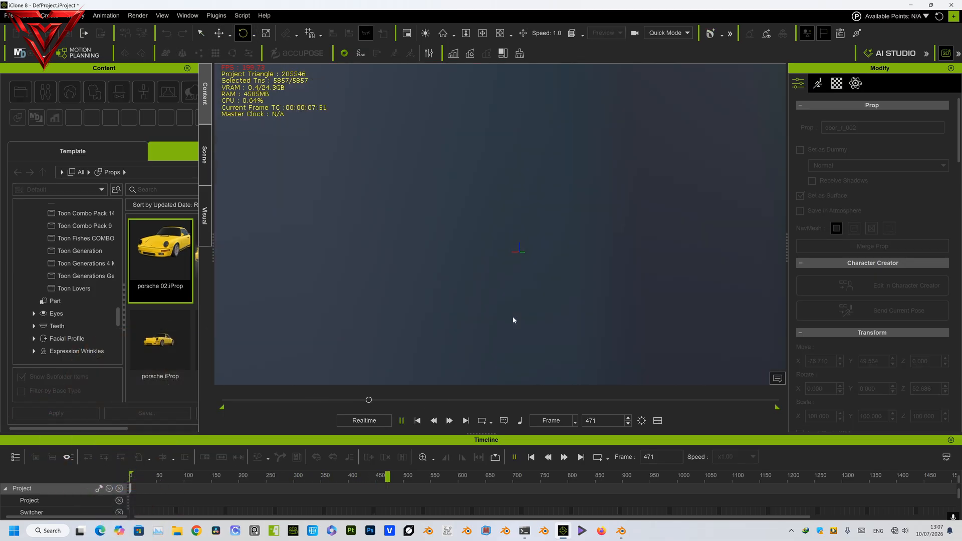
pyautogui.press('space')
pyautogui.press('Home')
pyautogui.scroll(-2, 490, 276)
pyautogui.moveTo(490, 277); pyautogui.dragTo(592, 244, button='right')
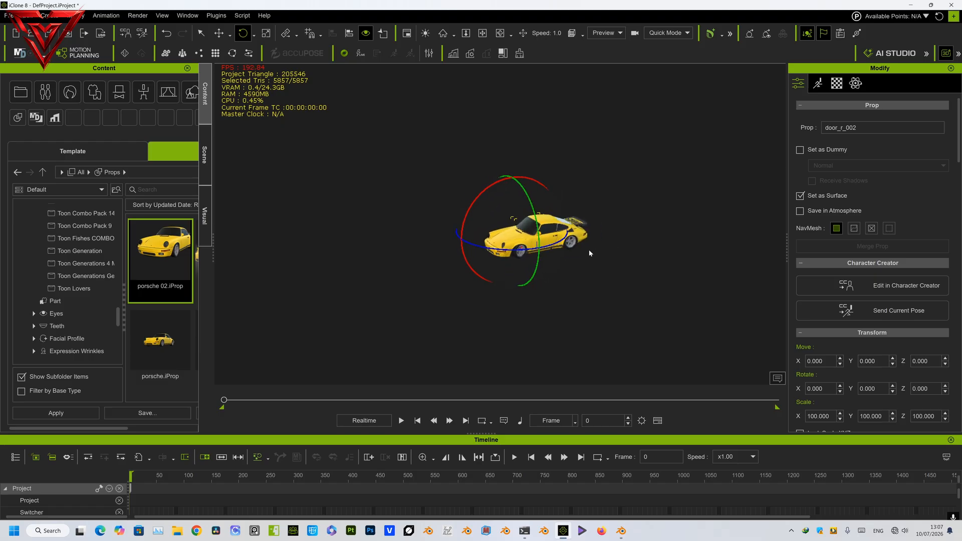
pyautogui.press('space')
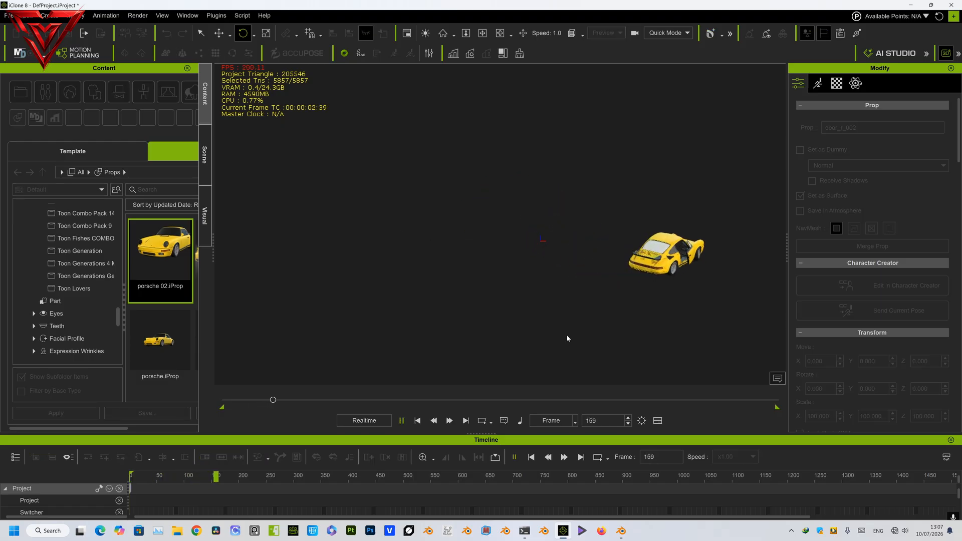
pyautogui.press('space')
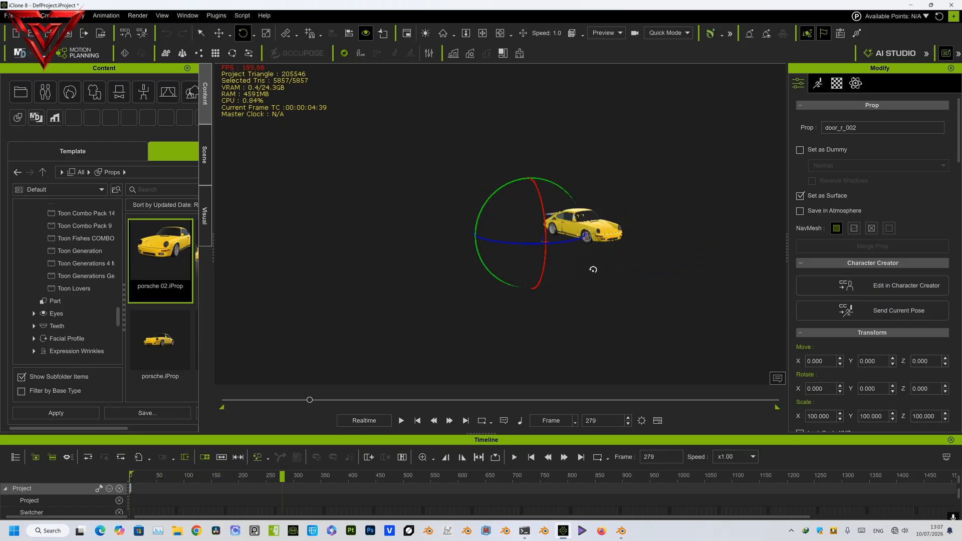
# Step: Stop the playback, return to the first frame, and switch to Blender to show the car's Launch Control animation preset
pyautogui.click(402, 422)
pyautogui.click(417, 421)
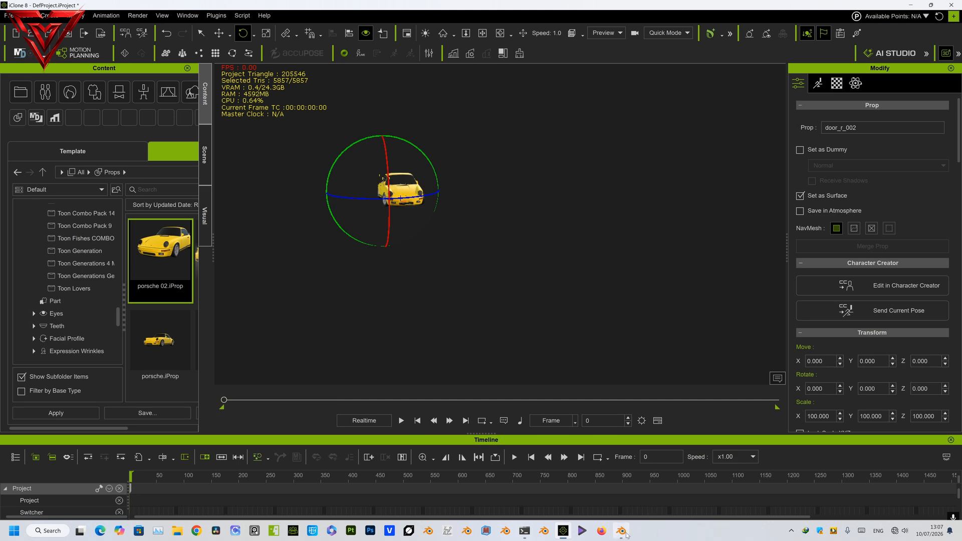
pyautogui.click(621, 531)
pyautogui.scroll(14, 767, 269)
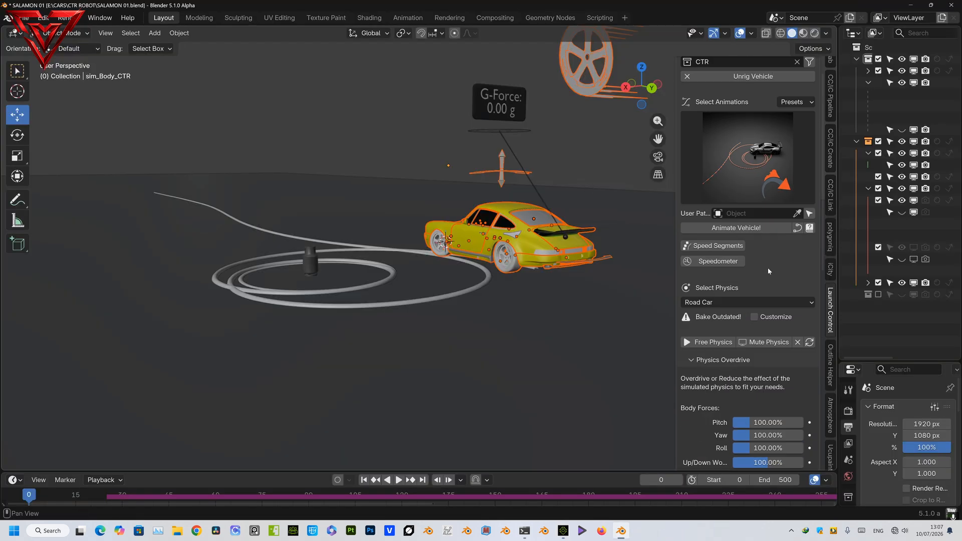
pyautogui.click(748, 200)
# Step: Try to reshape the car's driving path in Edit Mode by raising a control point on its inner loop vertically
pyautogui.click(251, 299)
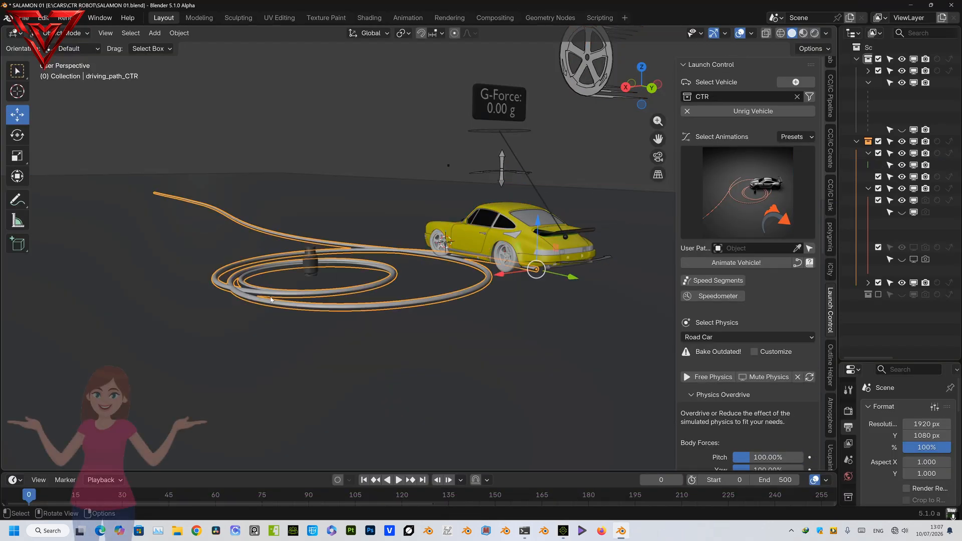
pyautogui.press('Tab')
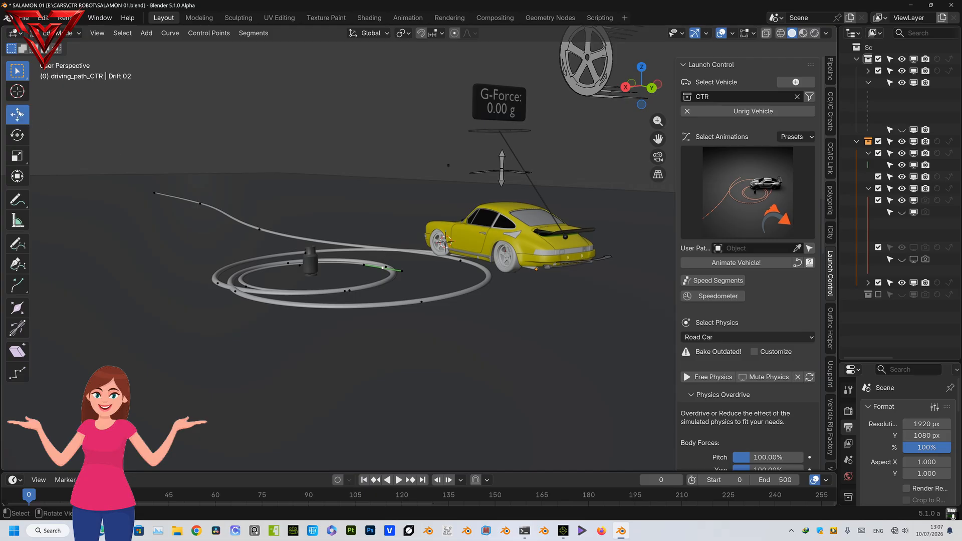
pyautogui.moveTo(381, 215); pyautogui.dragTo(382, 178)
pyautogui.moveTo(350, 241); pyautogui.dragTo(349, 225)
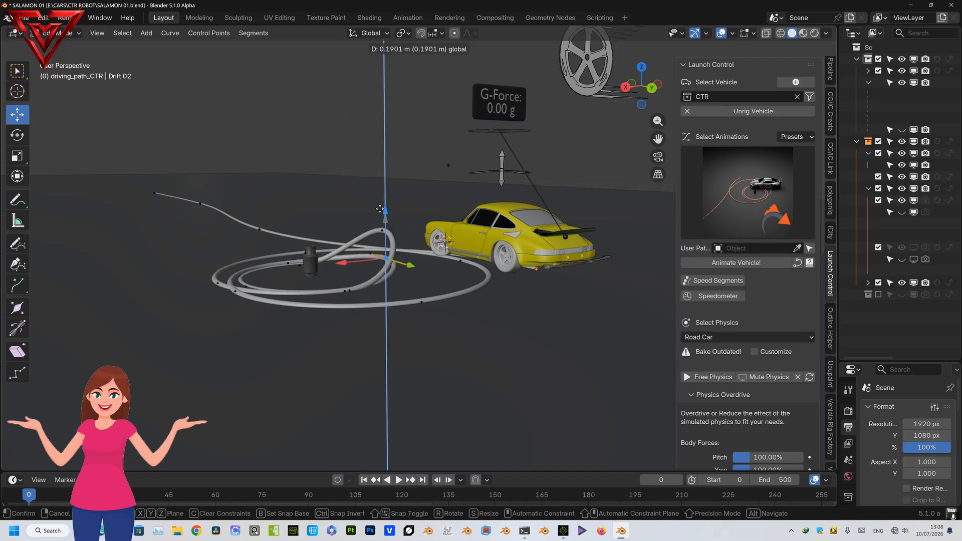
pyautogui.moveTo(383, 242); pyautogui.dragTo(481, 273, button='middle')
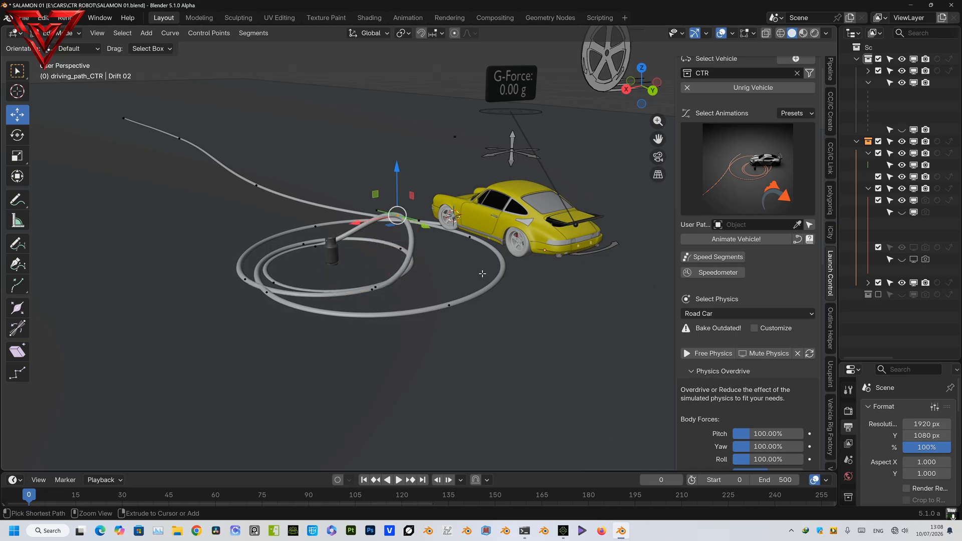
pyautogui.moveTo(419, 304); pyautogui.dragTo(454, 291, button='middle')
# Step: Play the car's drift animation briefly in Blender with the whole driving path in view
pyautogui.scroll(-6, 453, 291)
pyautogui.press('space')
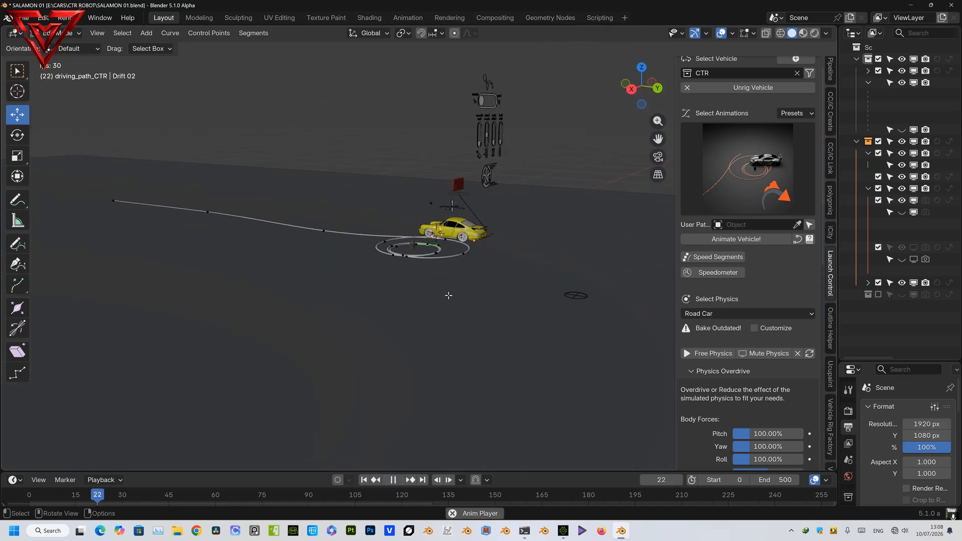
pyautogui.press('space')
# Step: Switch to iClone and play the car's drift animation from the first frame, viewing it from another angle
pyautogui.click(562, 530)
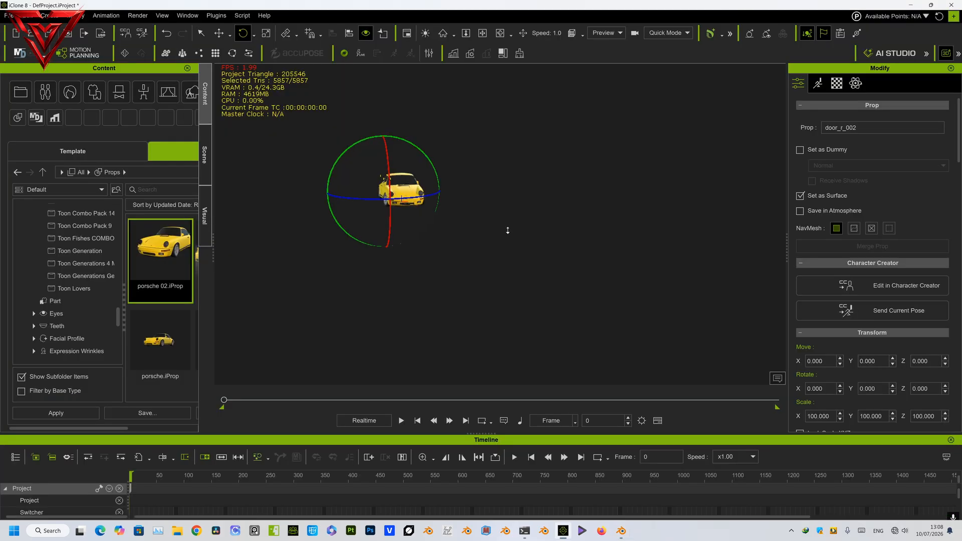
pyautogui.moveTo(491, 310); pyautogui.dragTo(455, 290, button='middle')
pyautogui.moveTo(454, 290); pyautogui.dragTo(409, 268, button='right')
pyautogui.click(402, 421)
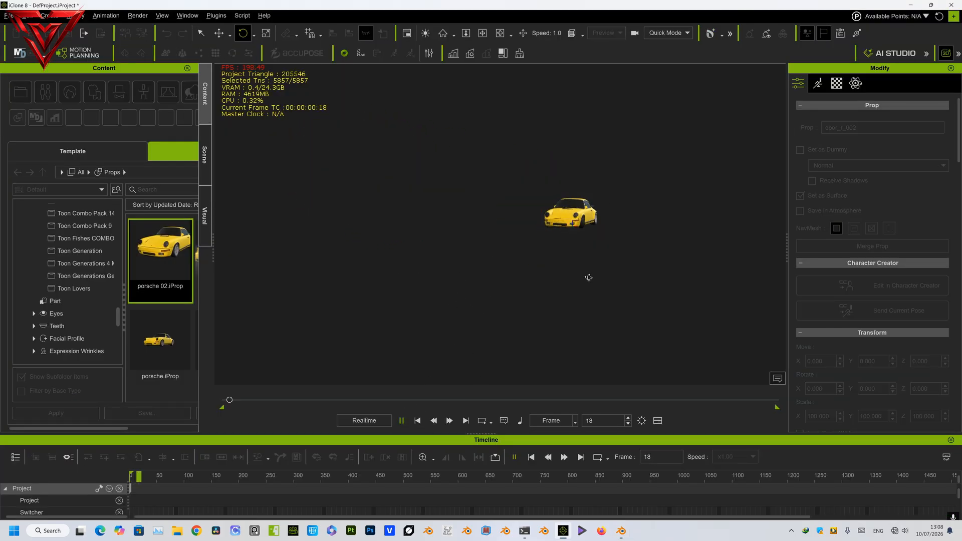